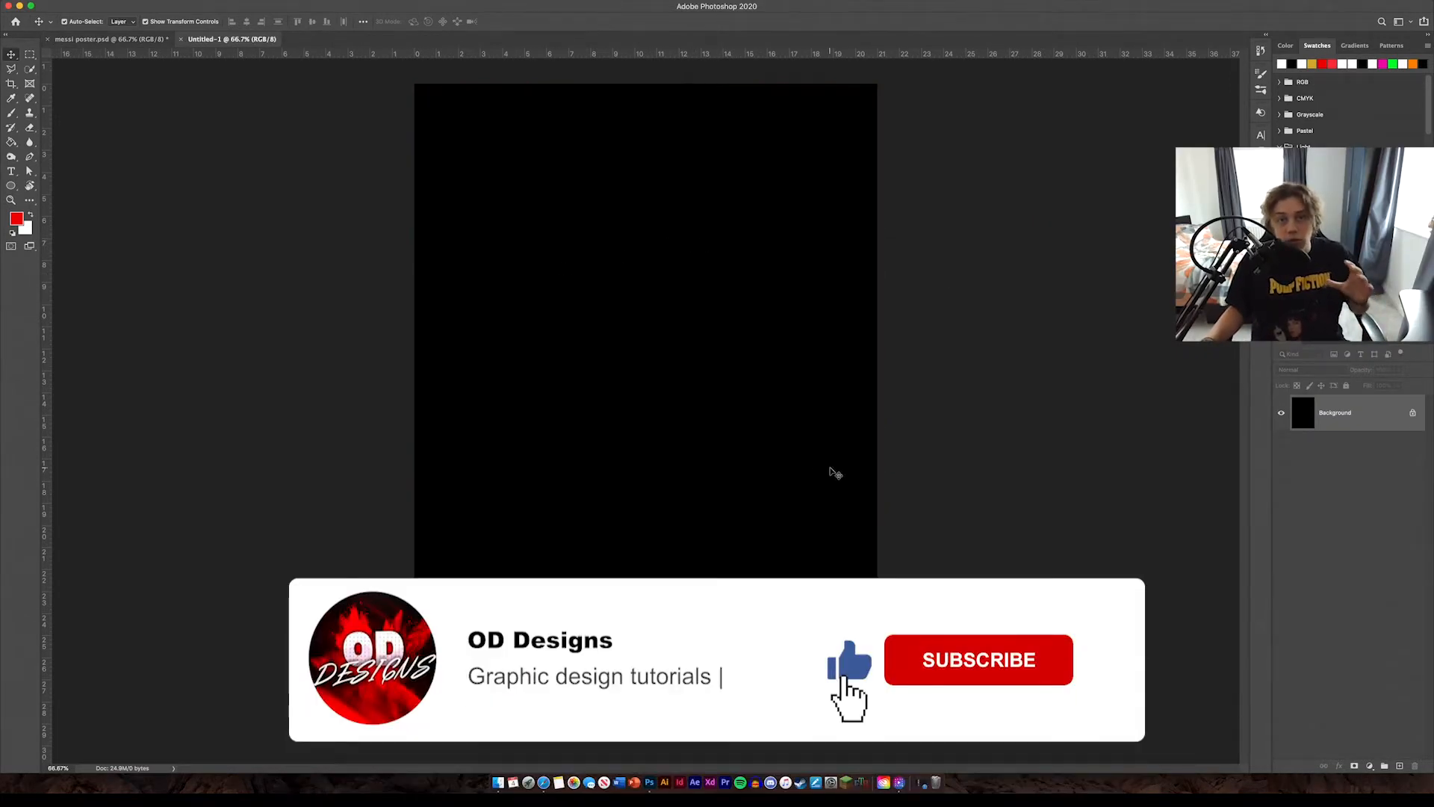
Unlock the background layer, enlarge the action photo to about 572.5% and position it so the running player fills the poster.
click(1412, 412)
click(964, 361)
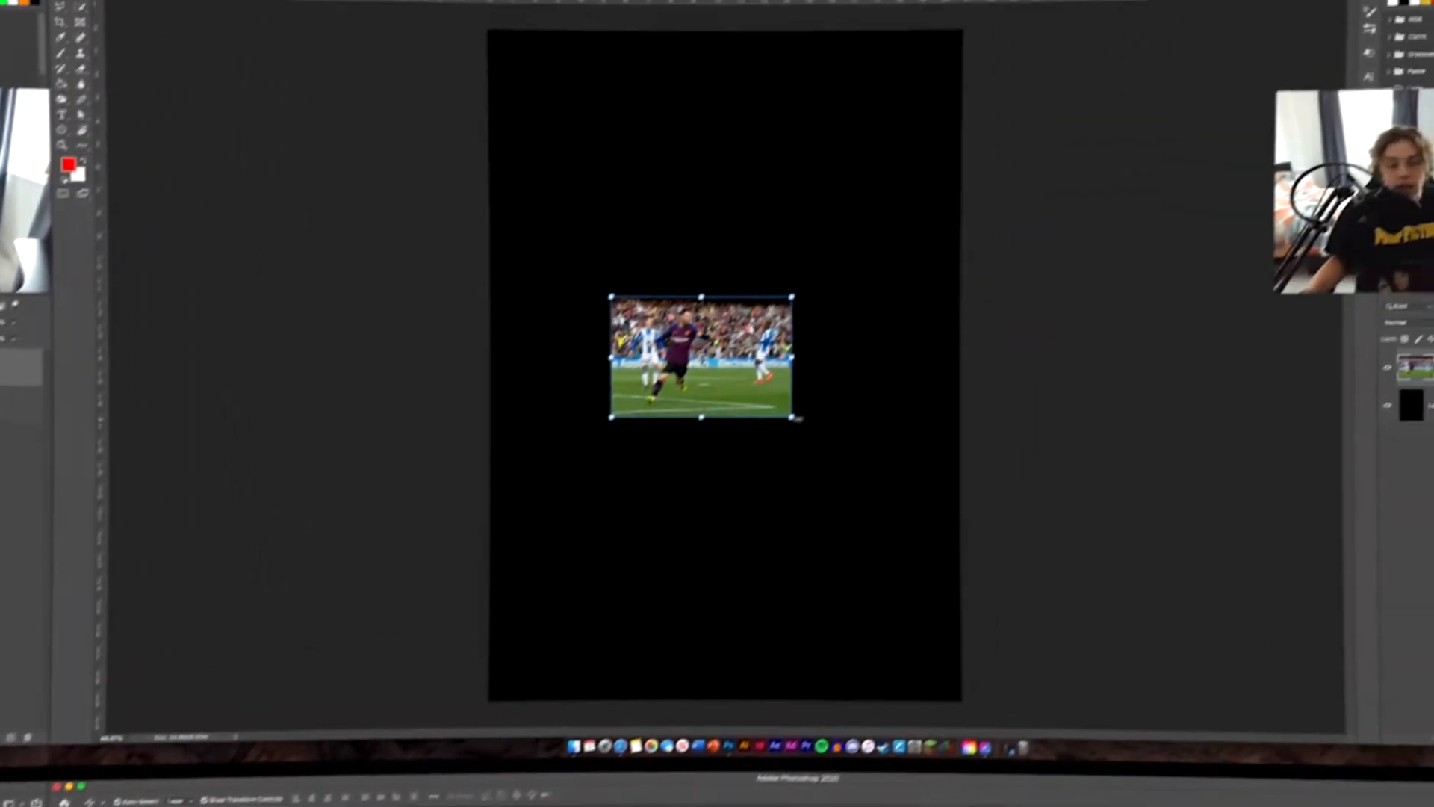
drag(935, 342, 1133, 781)
drag(534, 342, 128, 46)
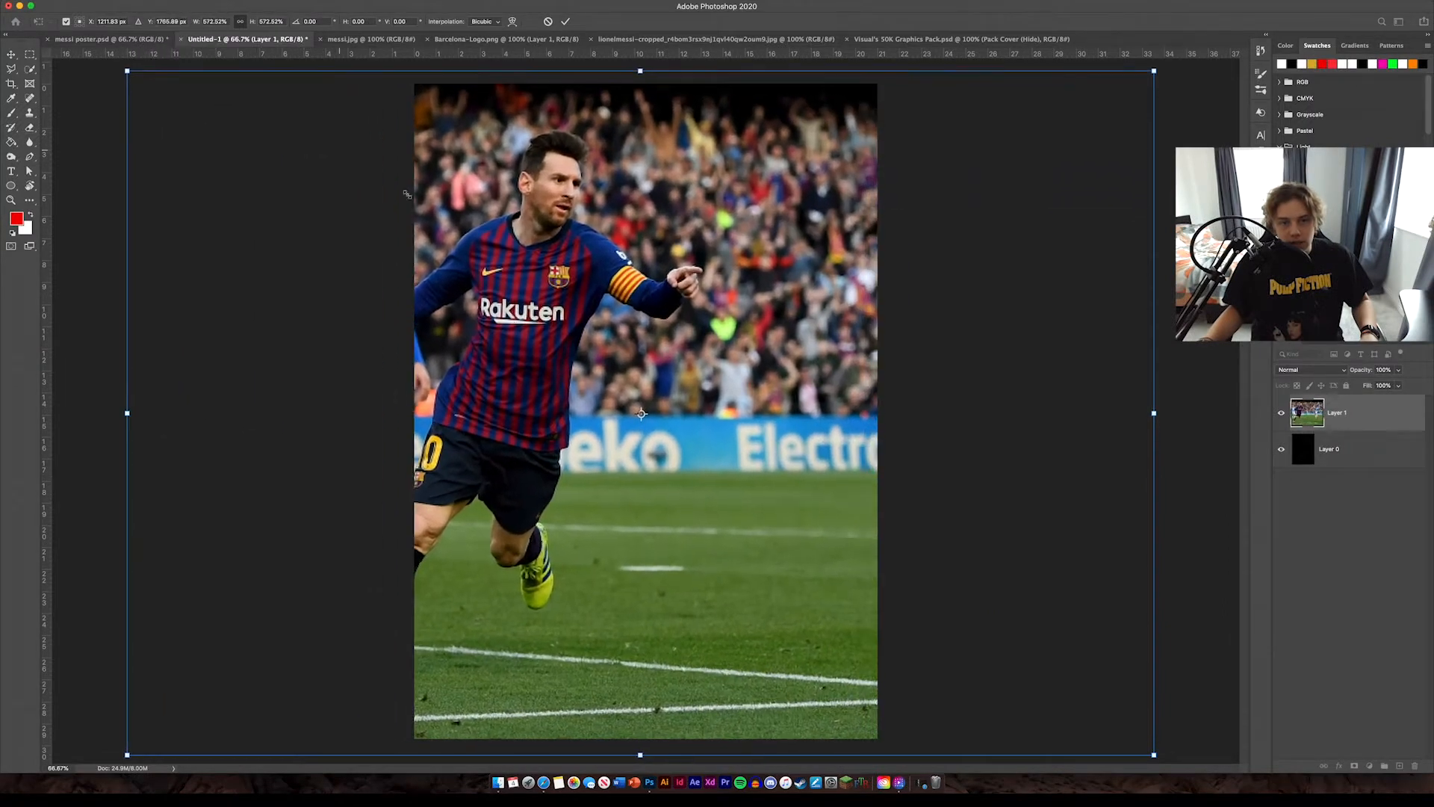
drag(553, 312, 629, 312)
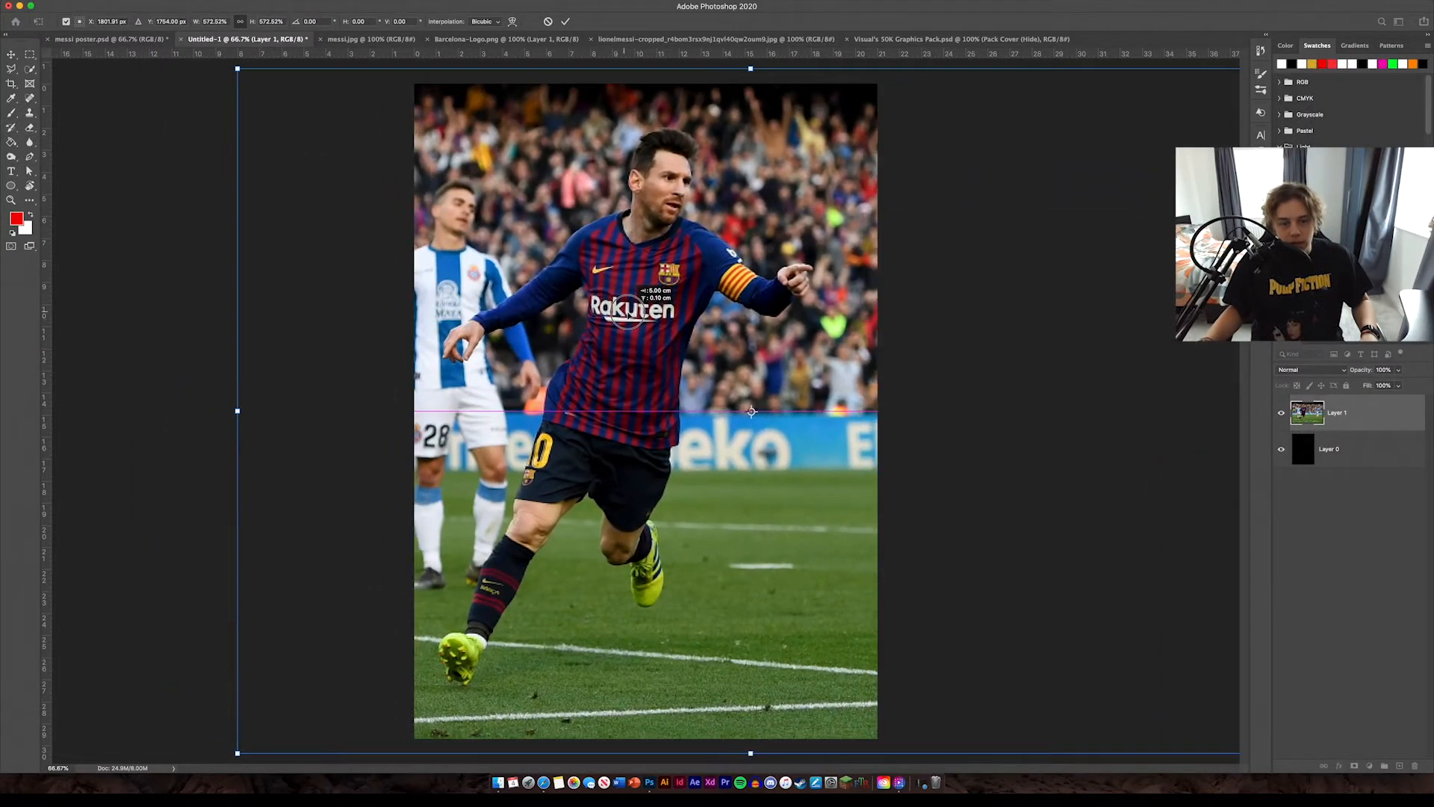
click(565, 22)
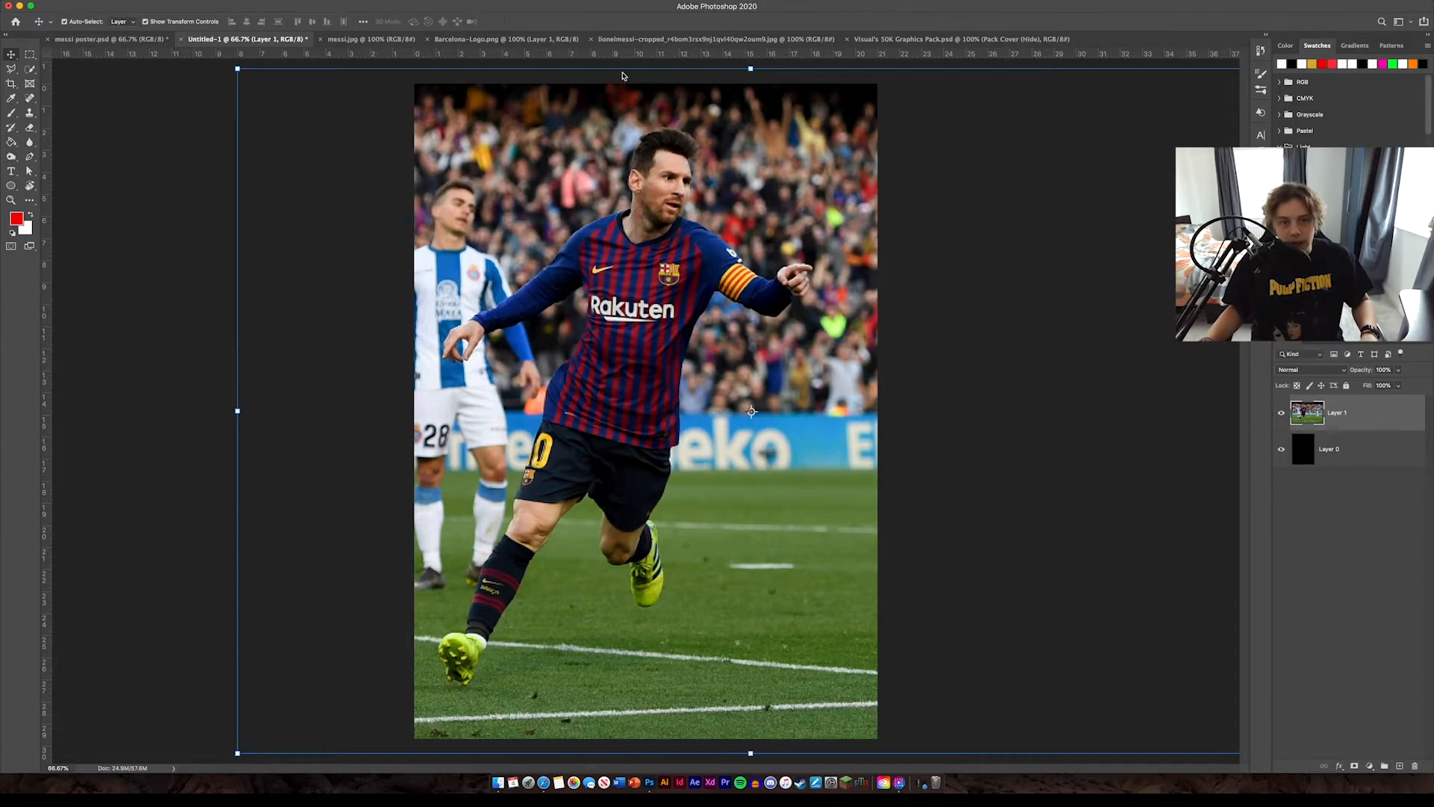
Convert the action photo to black and white using the Default preset.
click(219, 286)
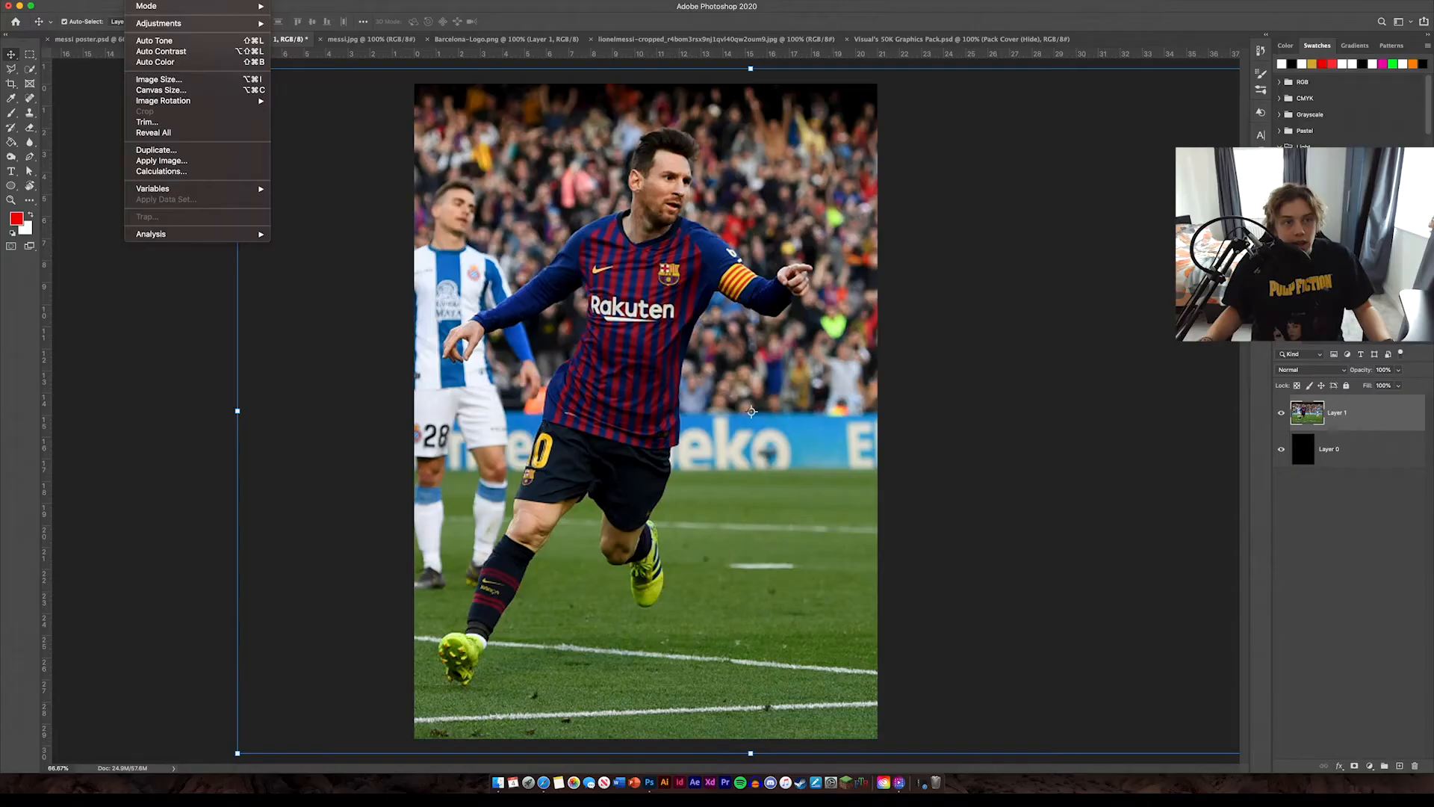
mouse_move(221, 24)
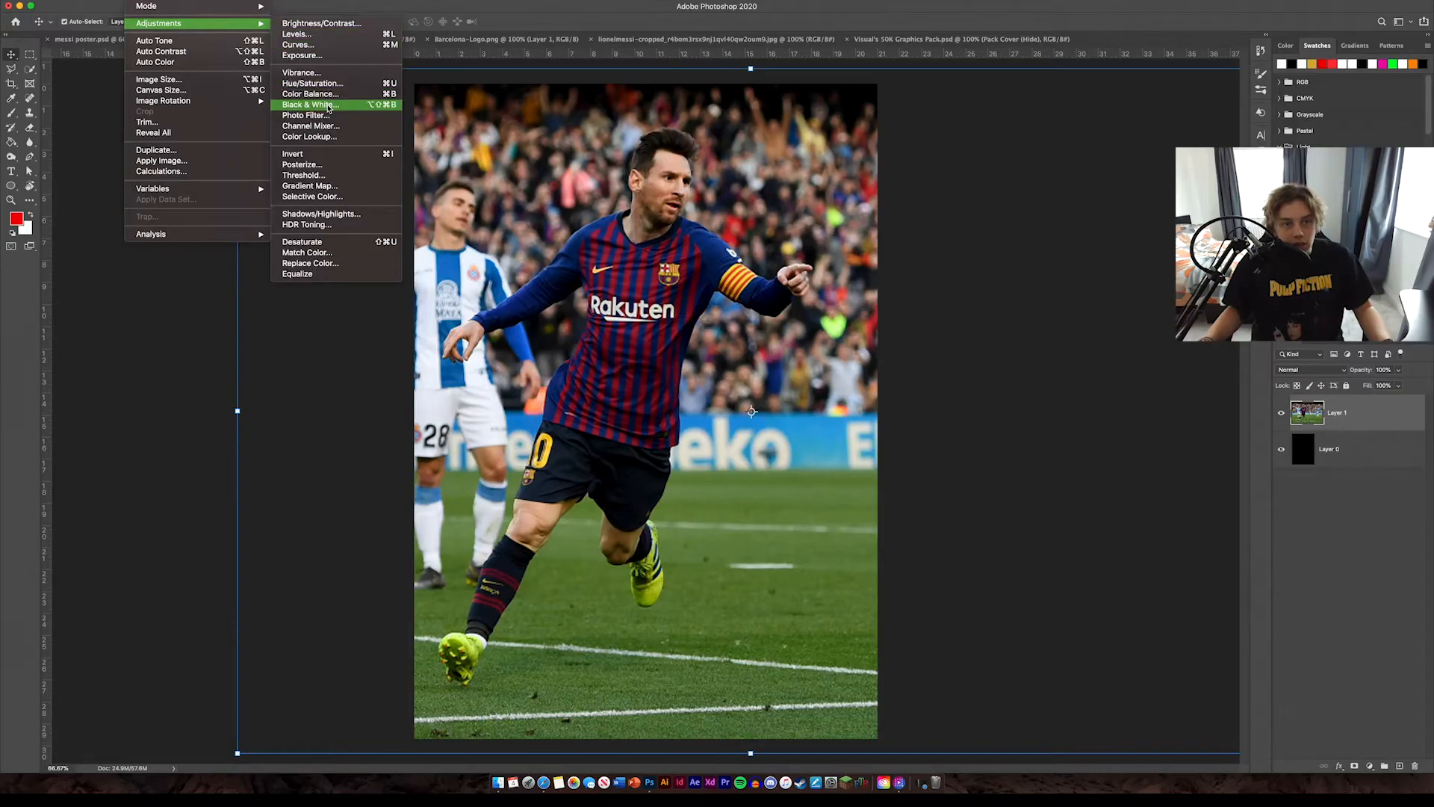
click(310, 104)
click(1067, 188)
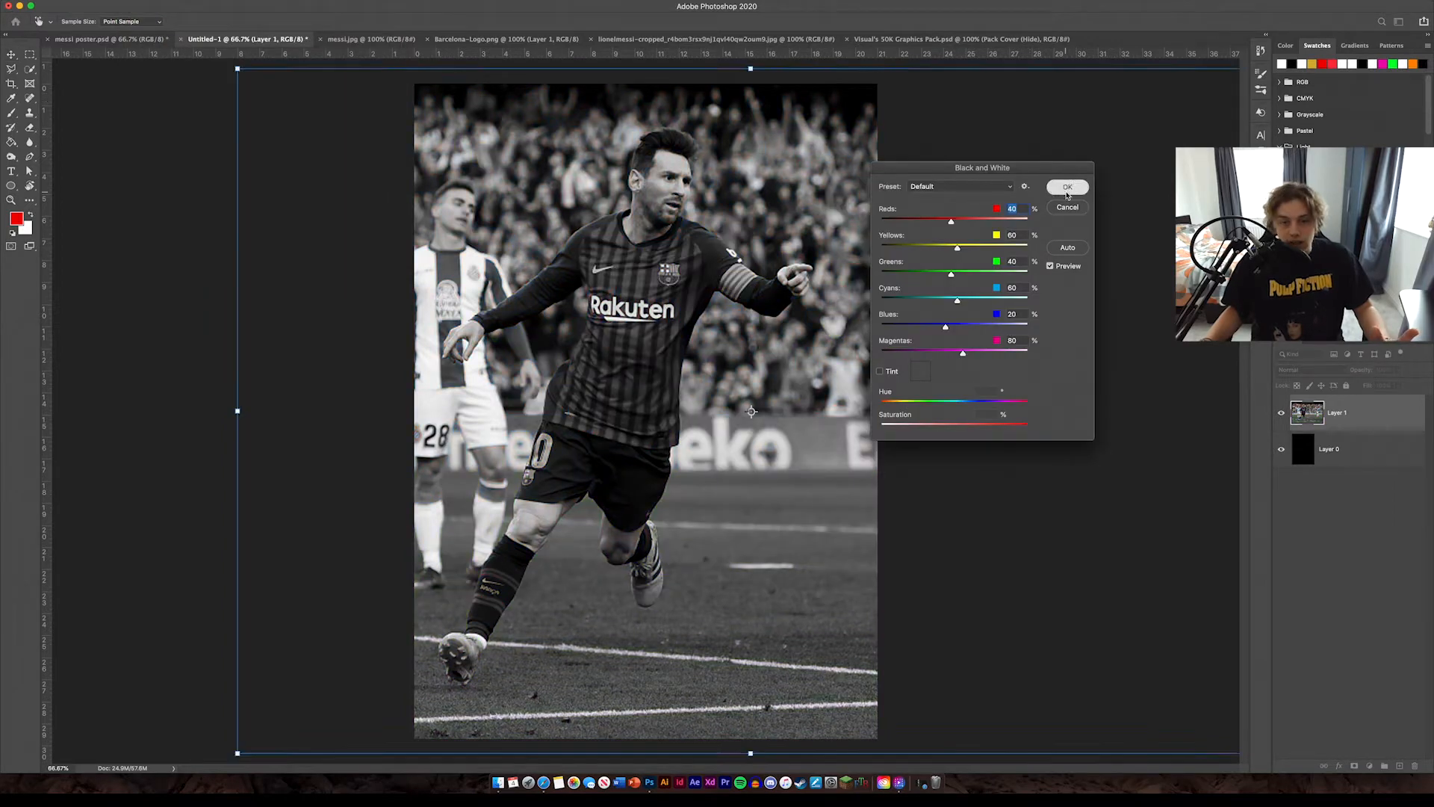
click(995, 304)
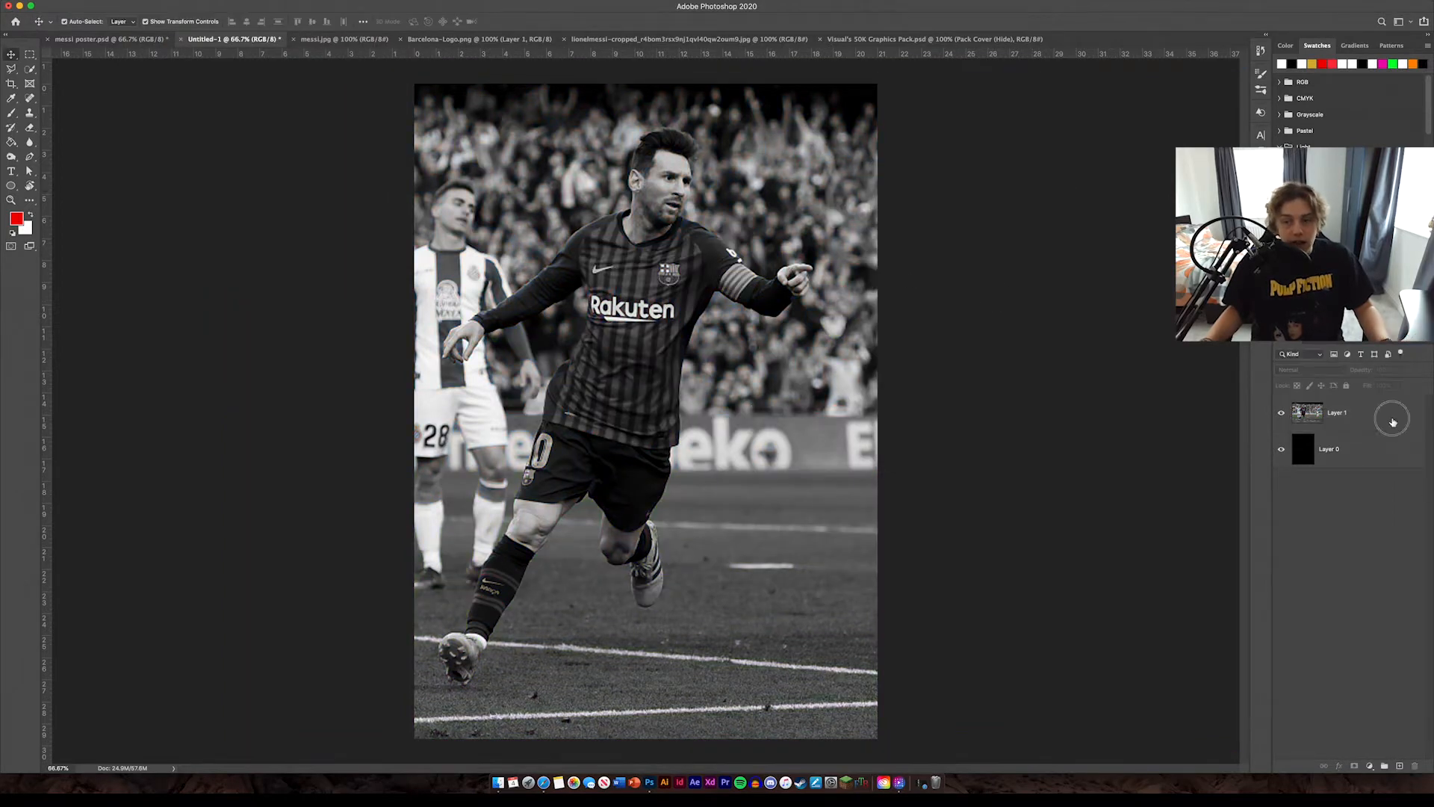
Apply a Gaussian Blur with a radius of 9.3 pixels to the black-and-white photo layer.
click(1394, 422)
click(228, 5)
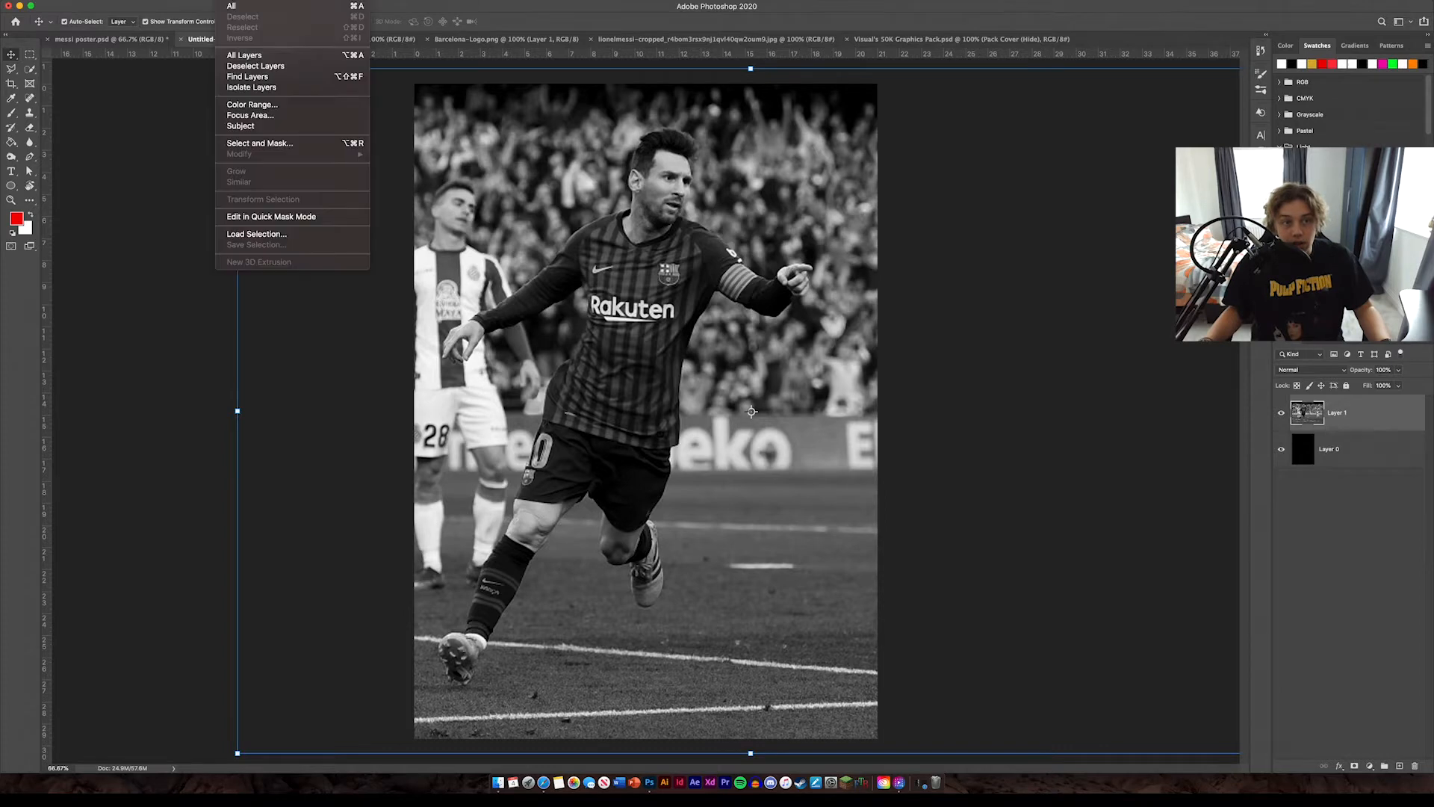
mouse_move(263, 5)
mouse_move(387, 133)
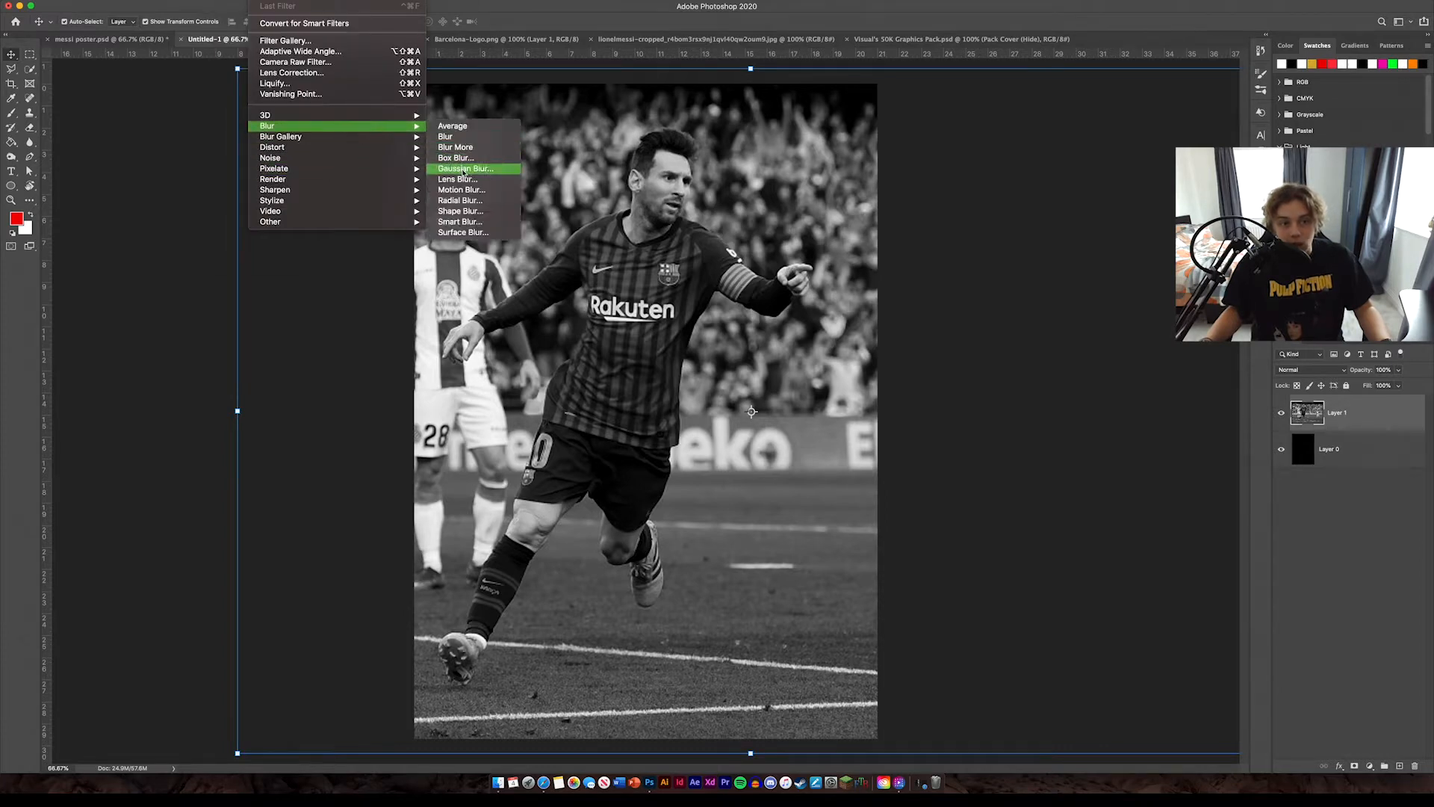
click(464, 169)
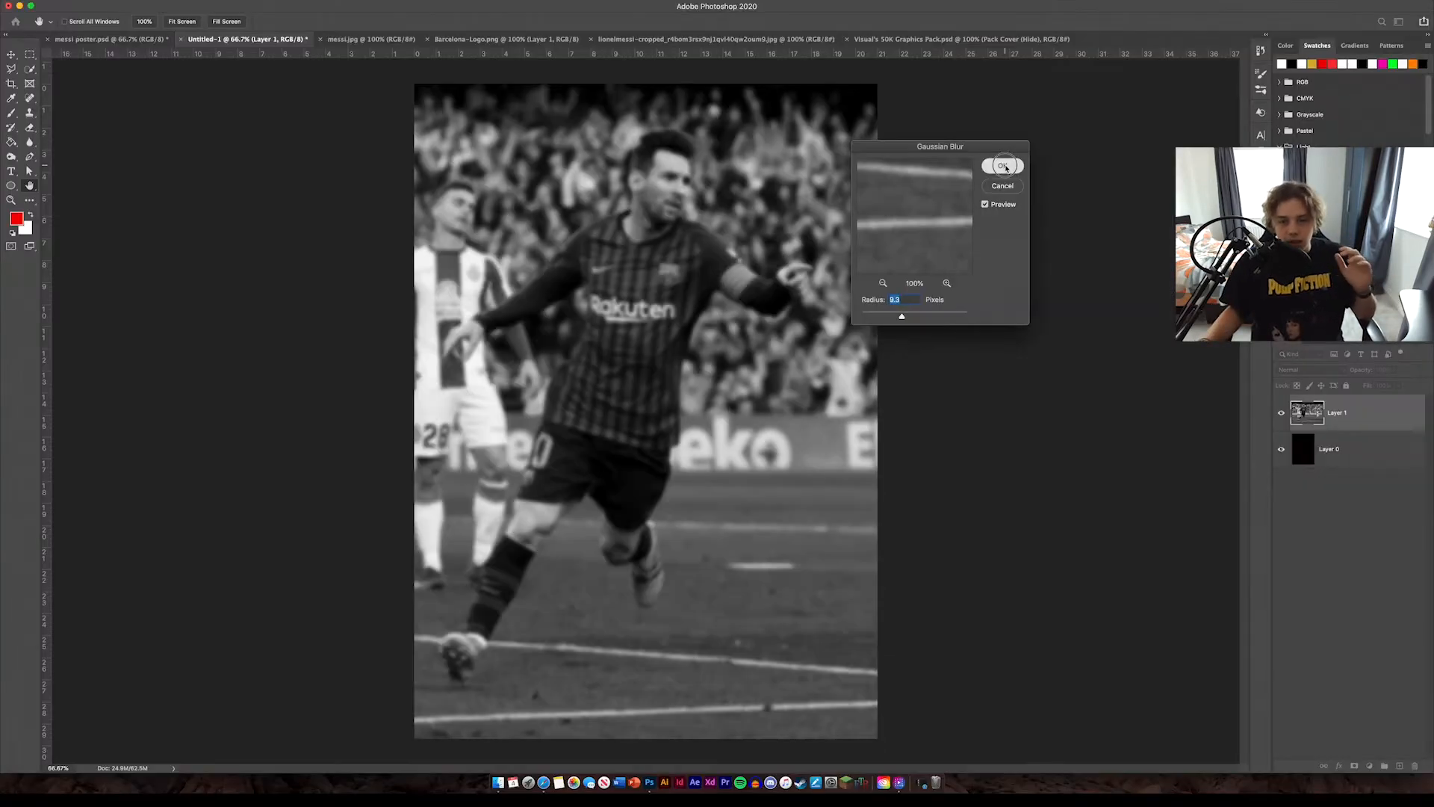
click(1134, 63)
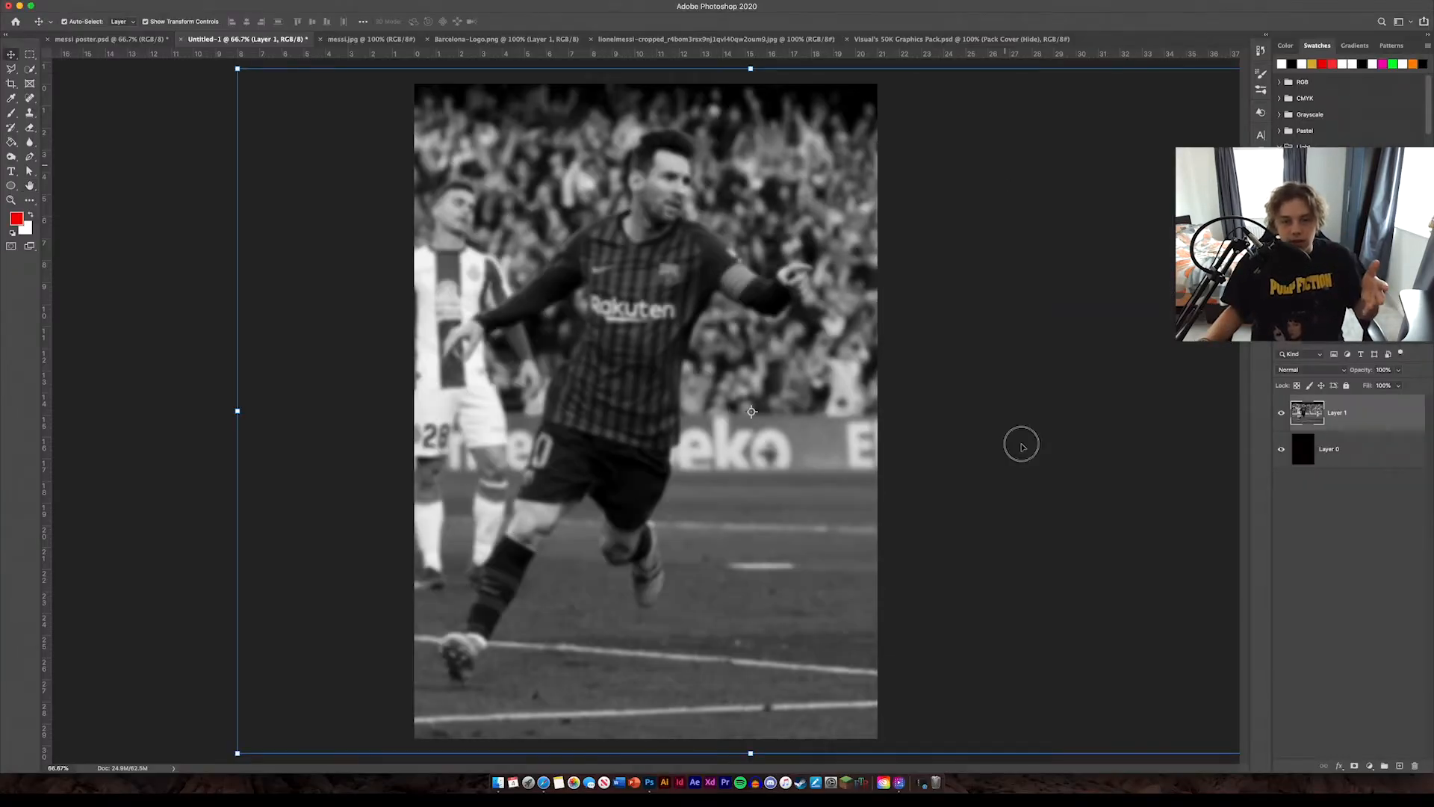
click(1022, 446)
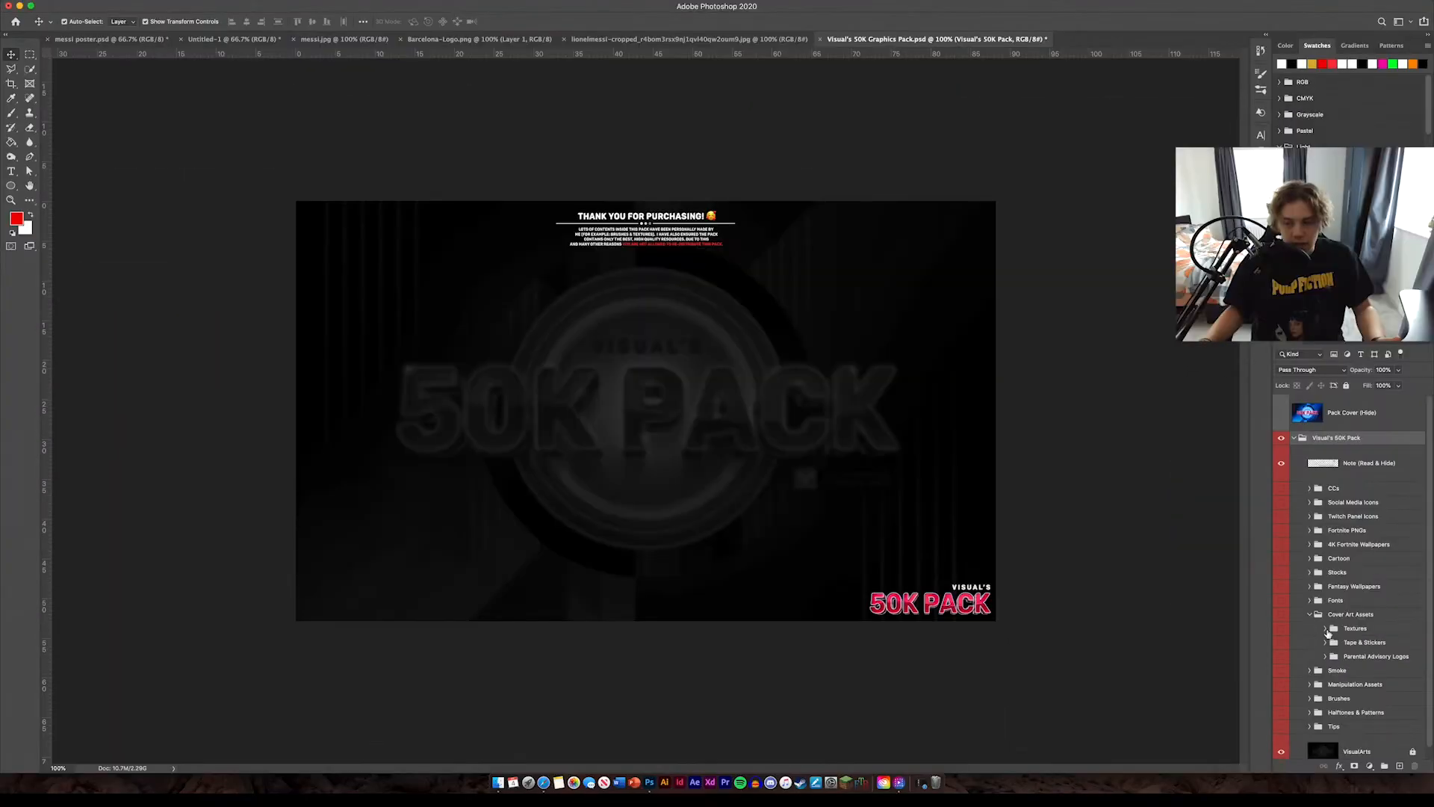
Preview Textures 12, 11 and 10 from the Cover Art Assets textures in the graphics pack.
click(1326, 629)
scroll(1310, 553, down, 8)
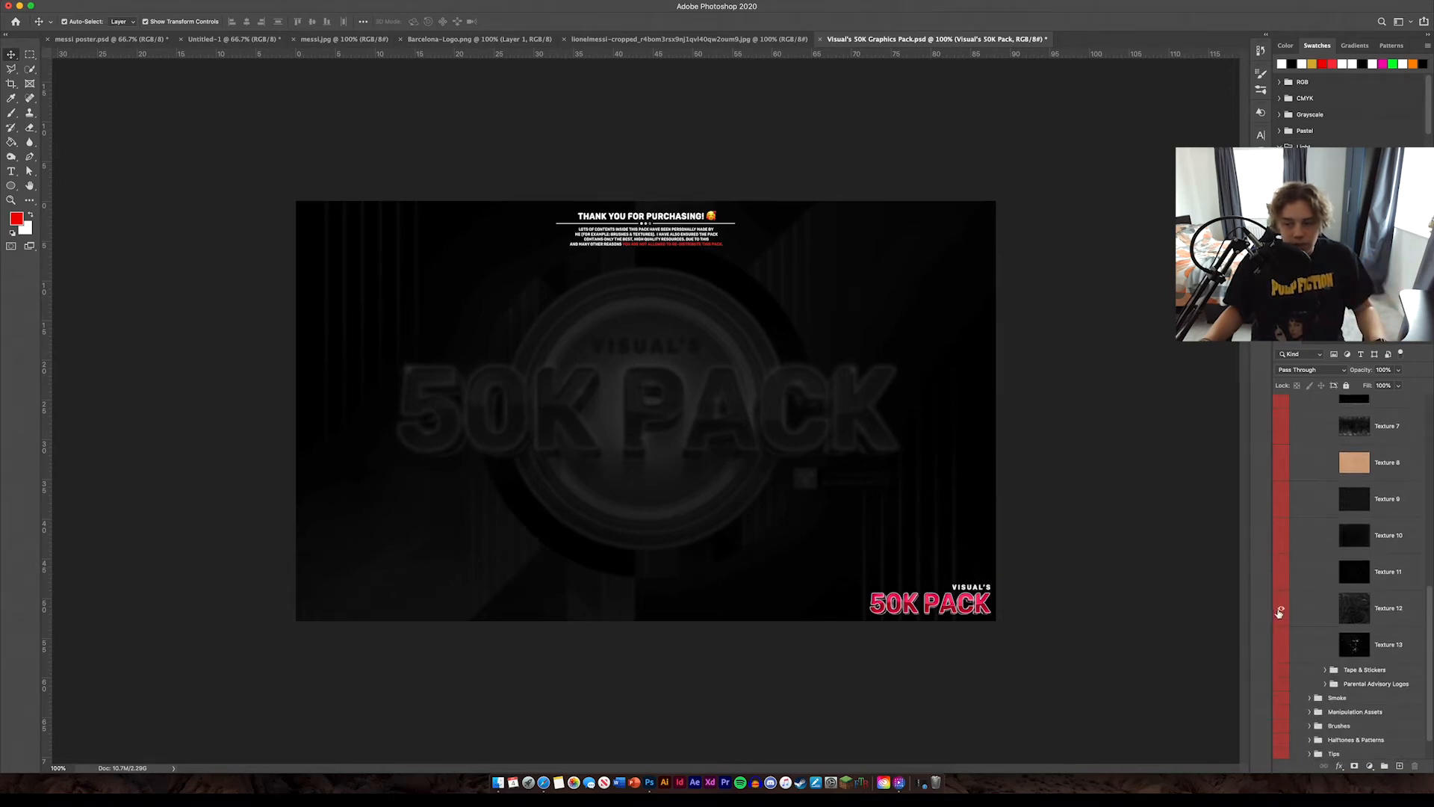
click(1279, 611)
click(1280, 611)
click(1281, 573)
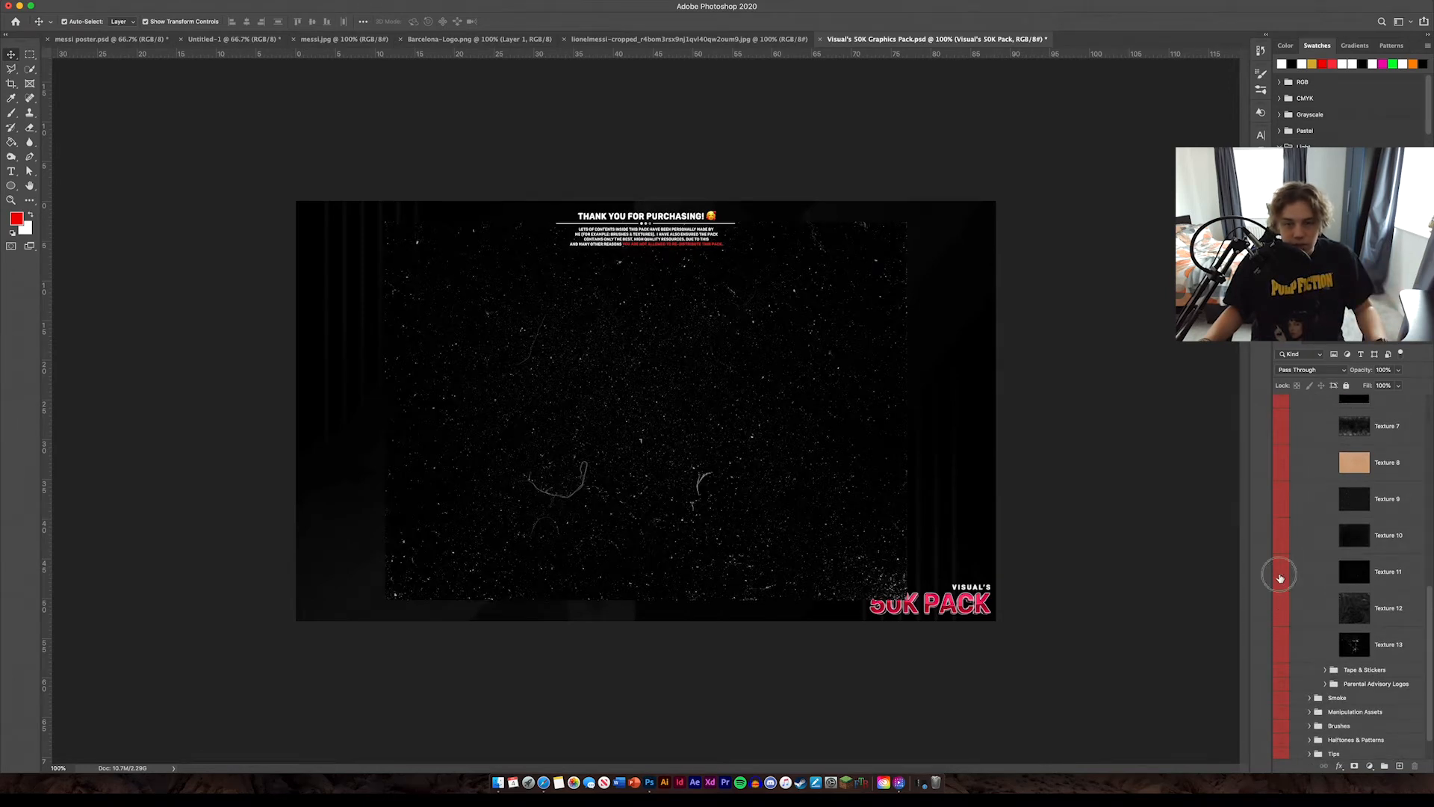
click(1280, 573)
click(1281, 535)
click(1280, 535)
Show Texture 9 in the graphics pack and bring it into the poster document.
click(1281, 498)
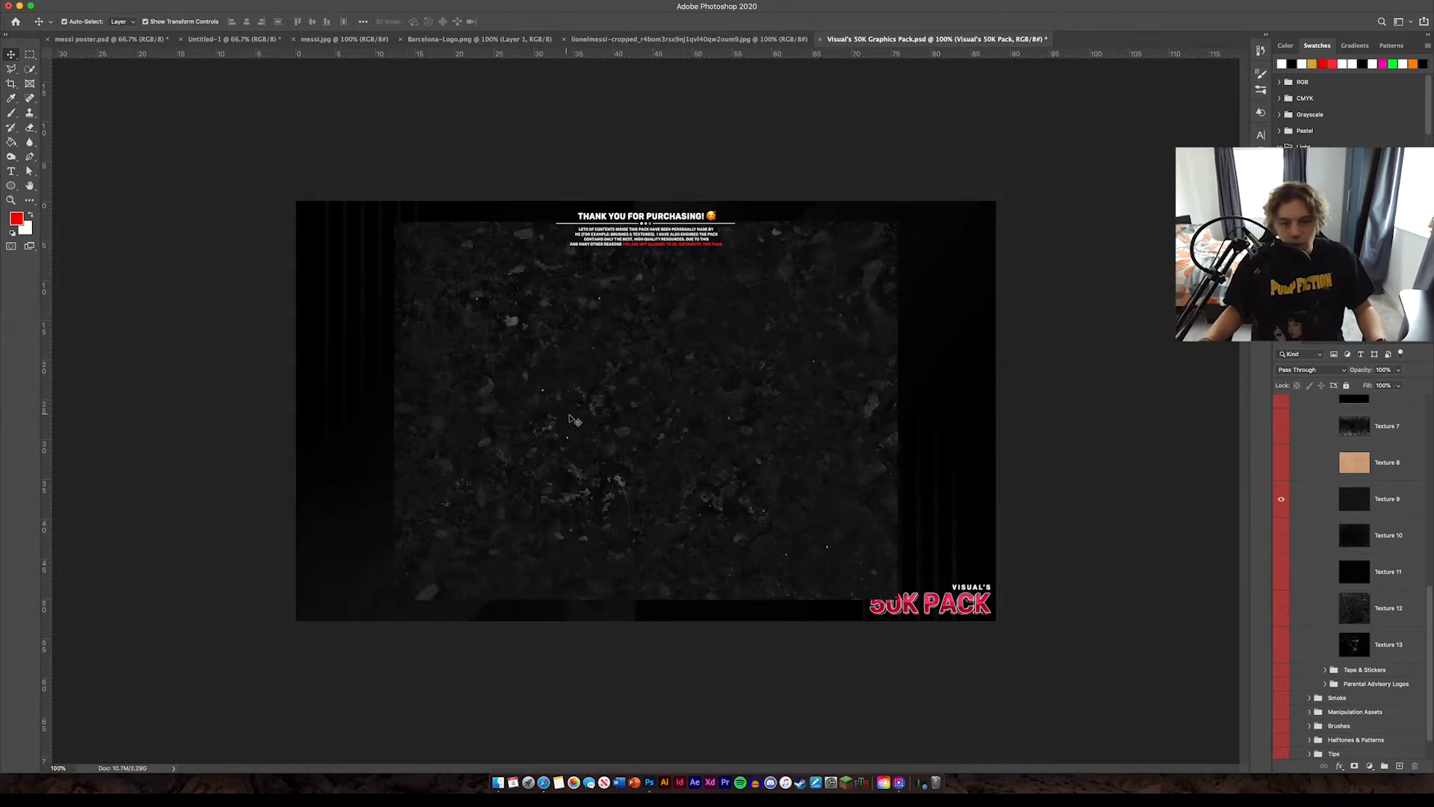
click(210, 41)
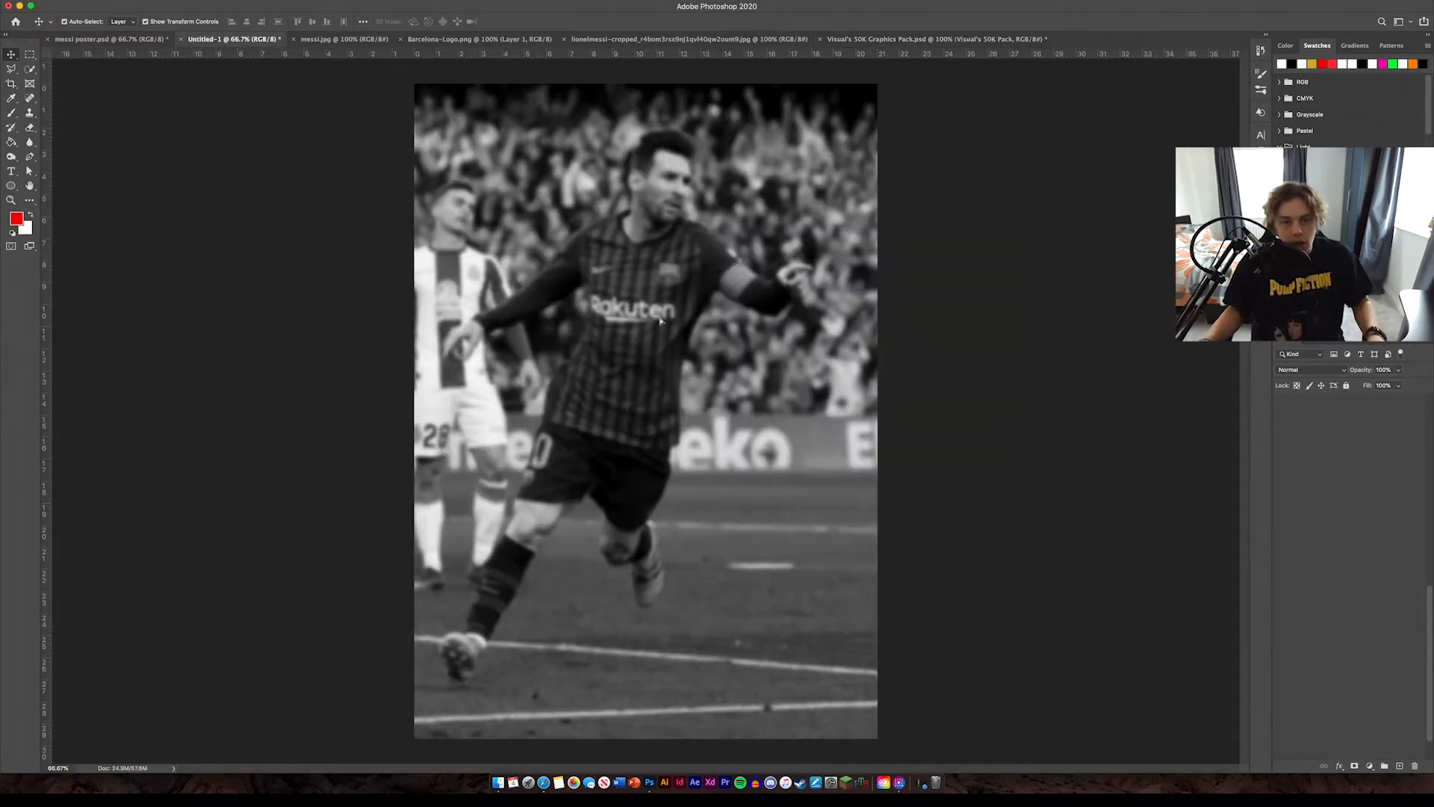
drag(670, 331, 670, 331)
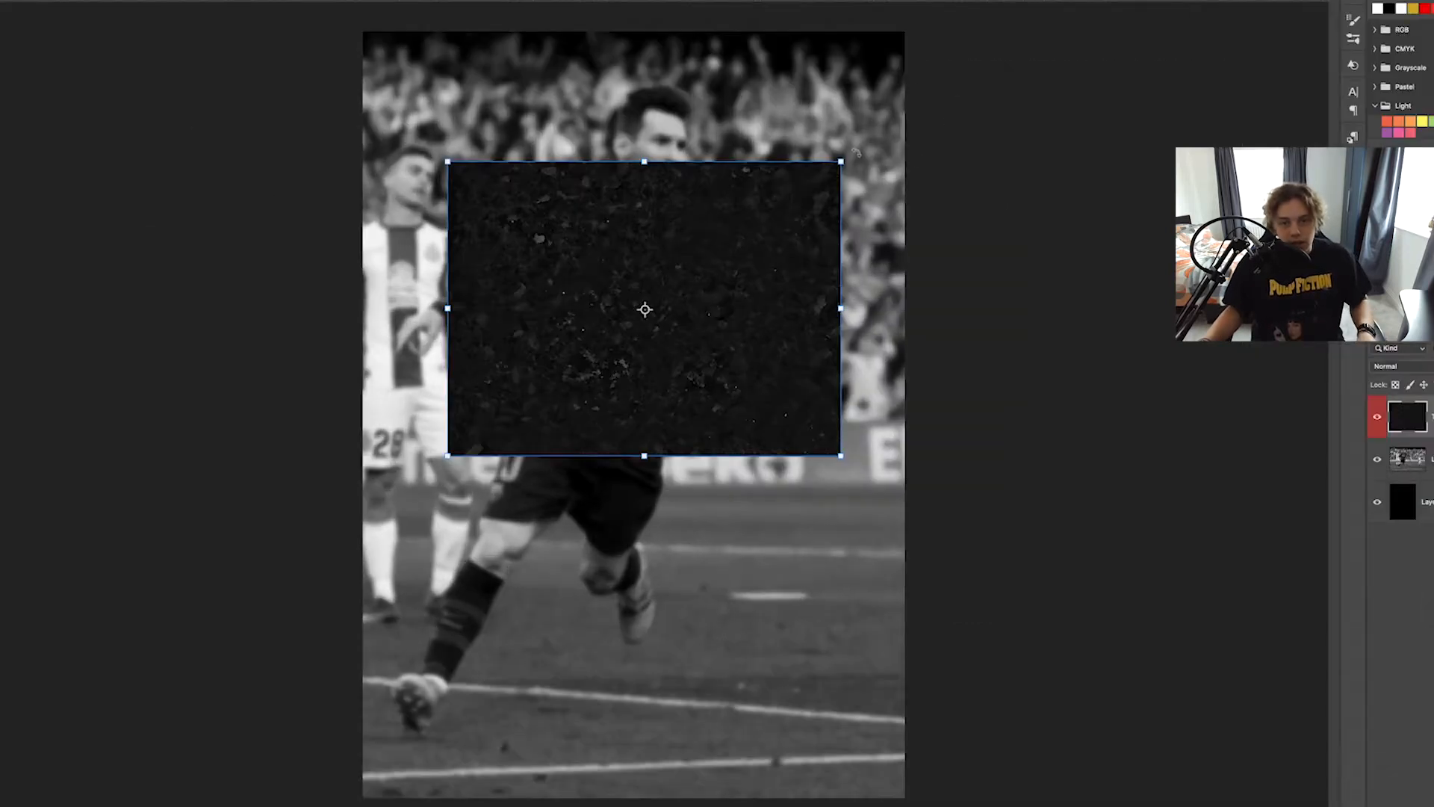
Rotate Texture 9 by 90 degrees, enlarge it to cover the whole poster and change its layer blend mode.
drag(856, 153, 864, 586)
drag(643, 273, 512, 189)
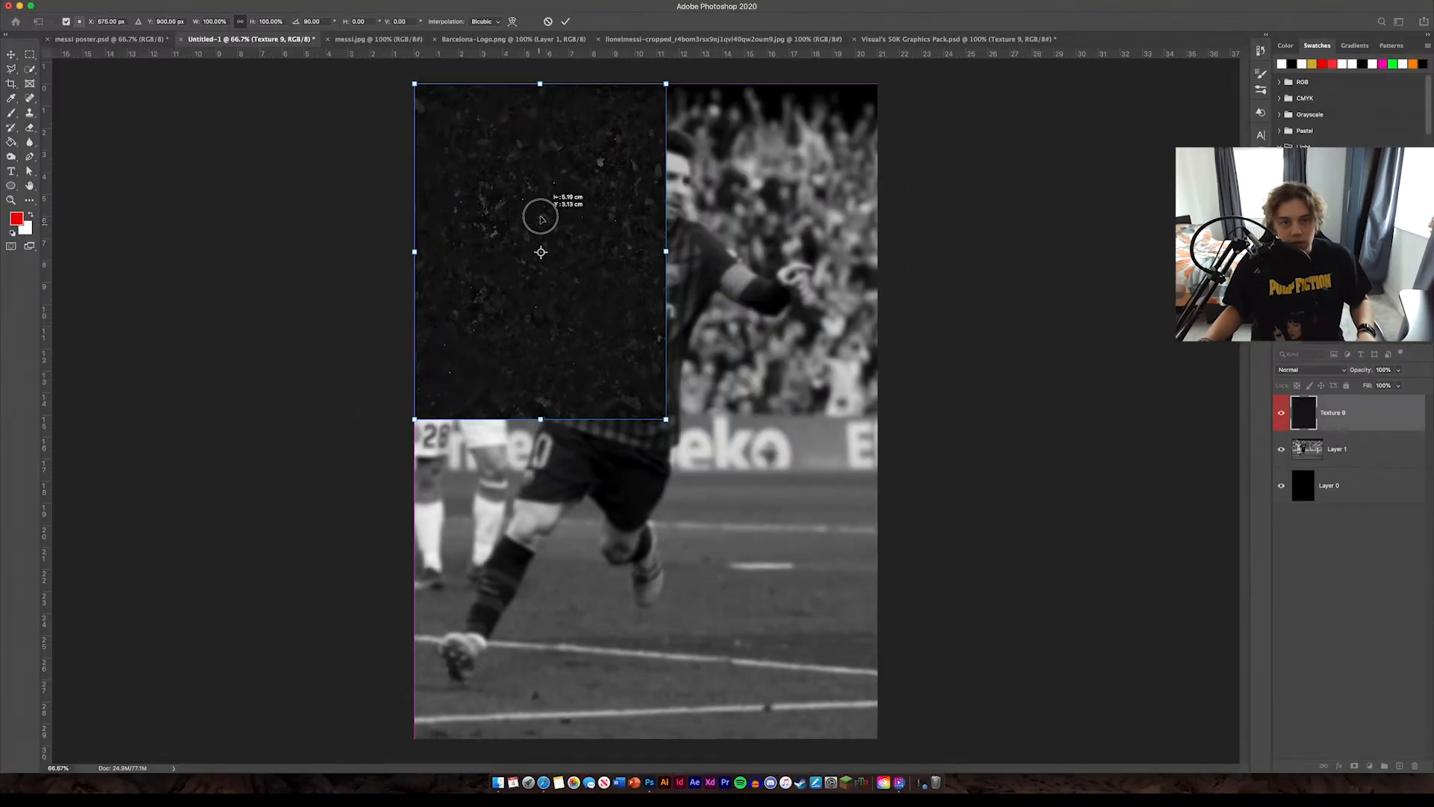
drag(667, 421, 827, 631)
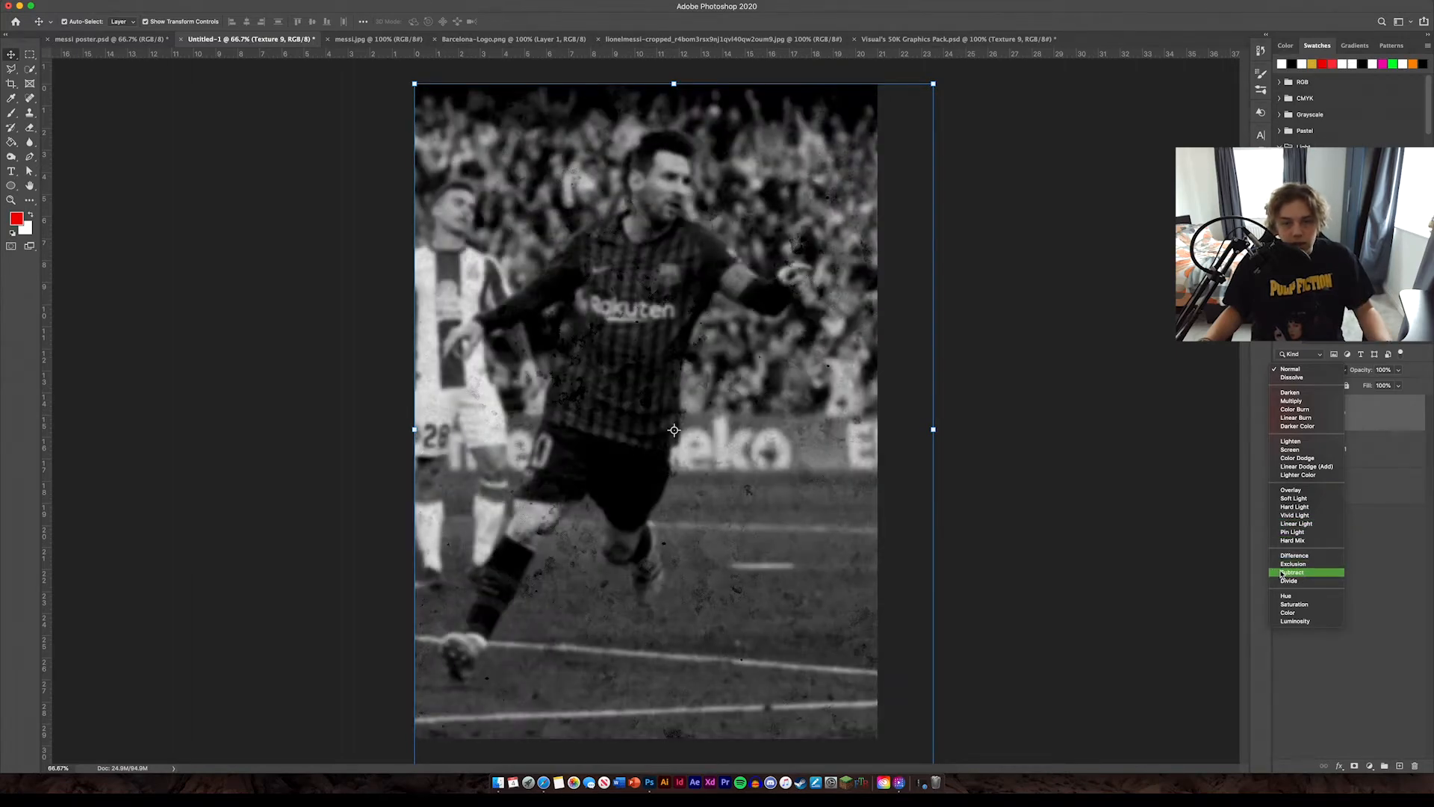
click(1283, 566)
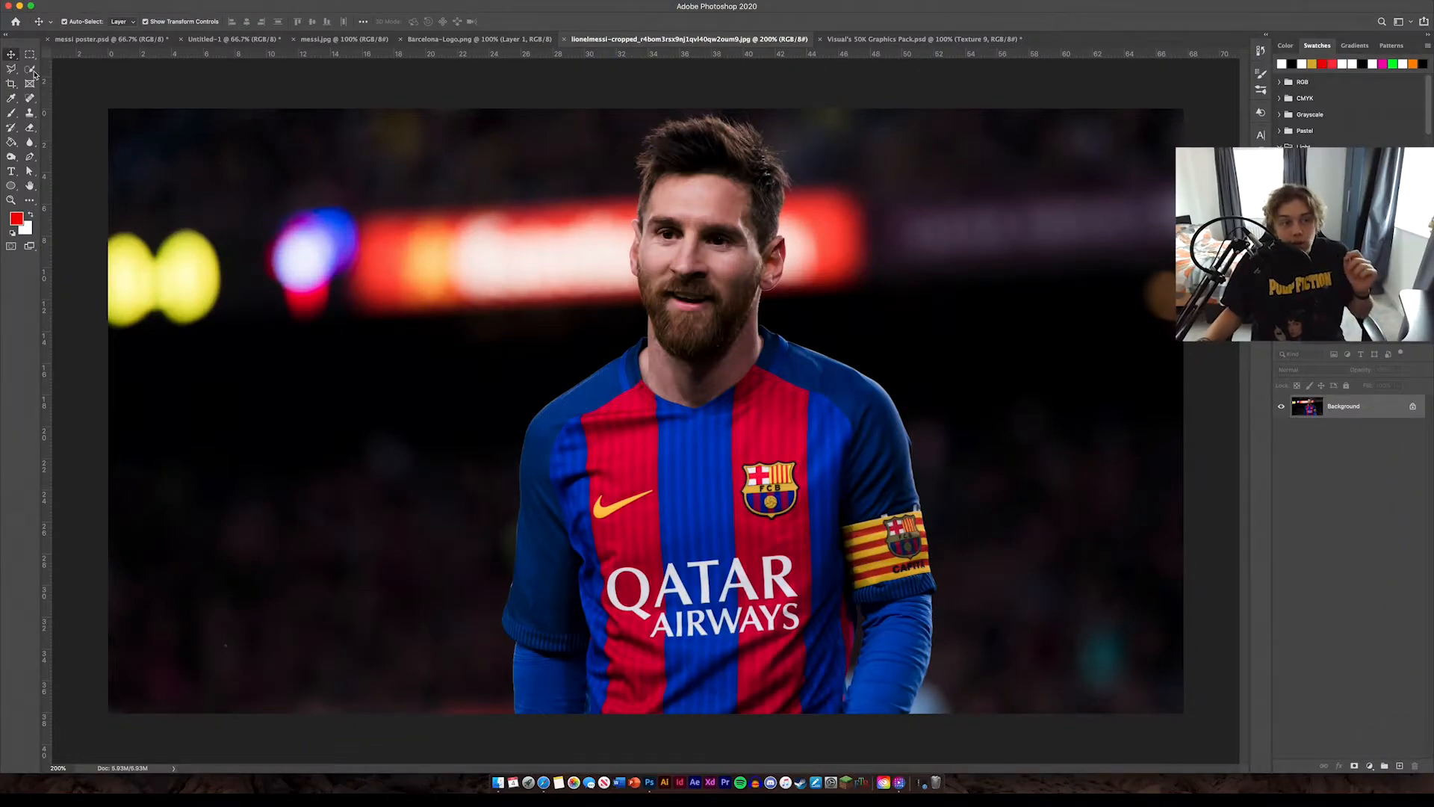
Cut out the player from the portrait photo with a selection tool and place the cutout on the poster.
click(31, 70)
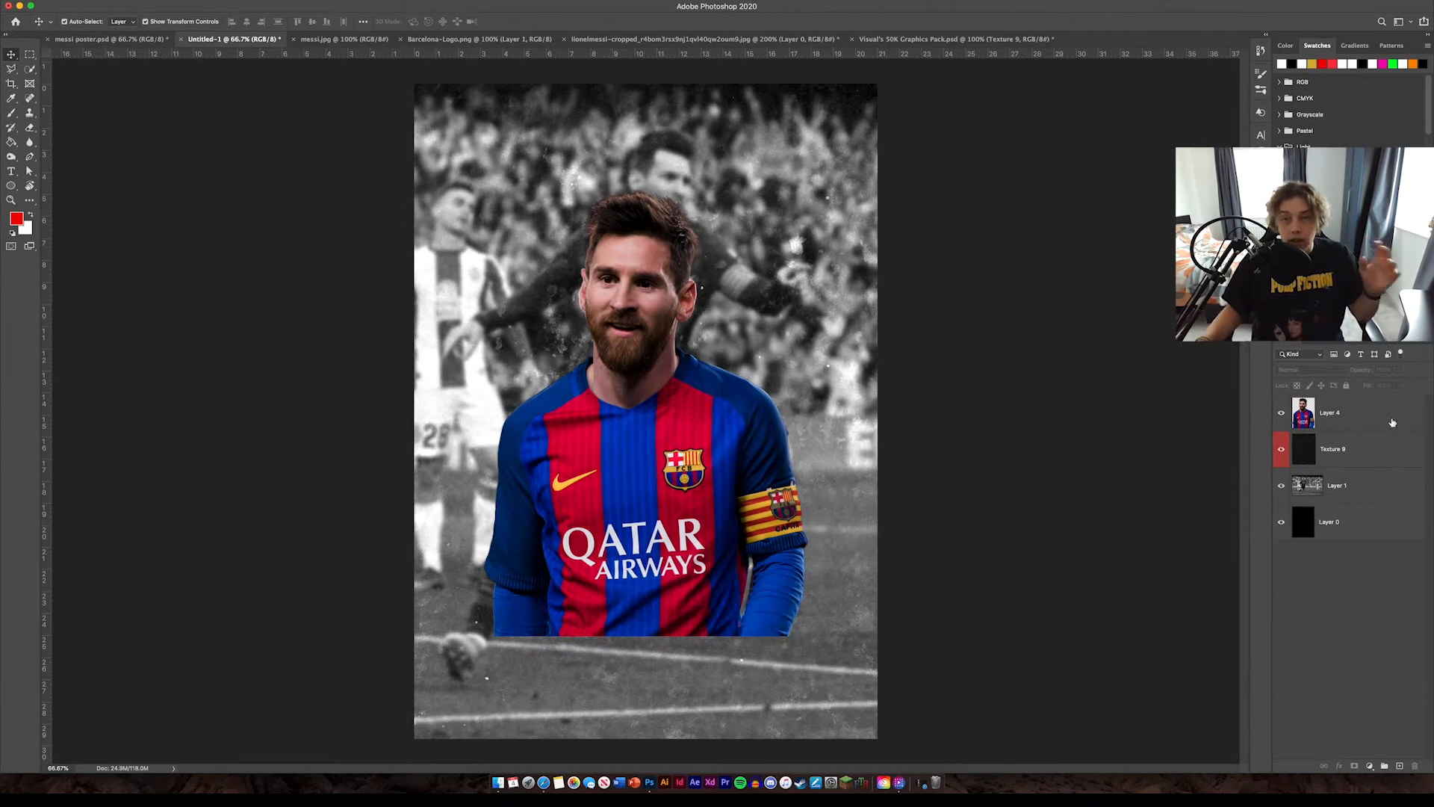
Add a Drop Shadow layer style to the player cutout.
double_click(1392, 422)
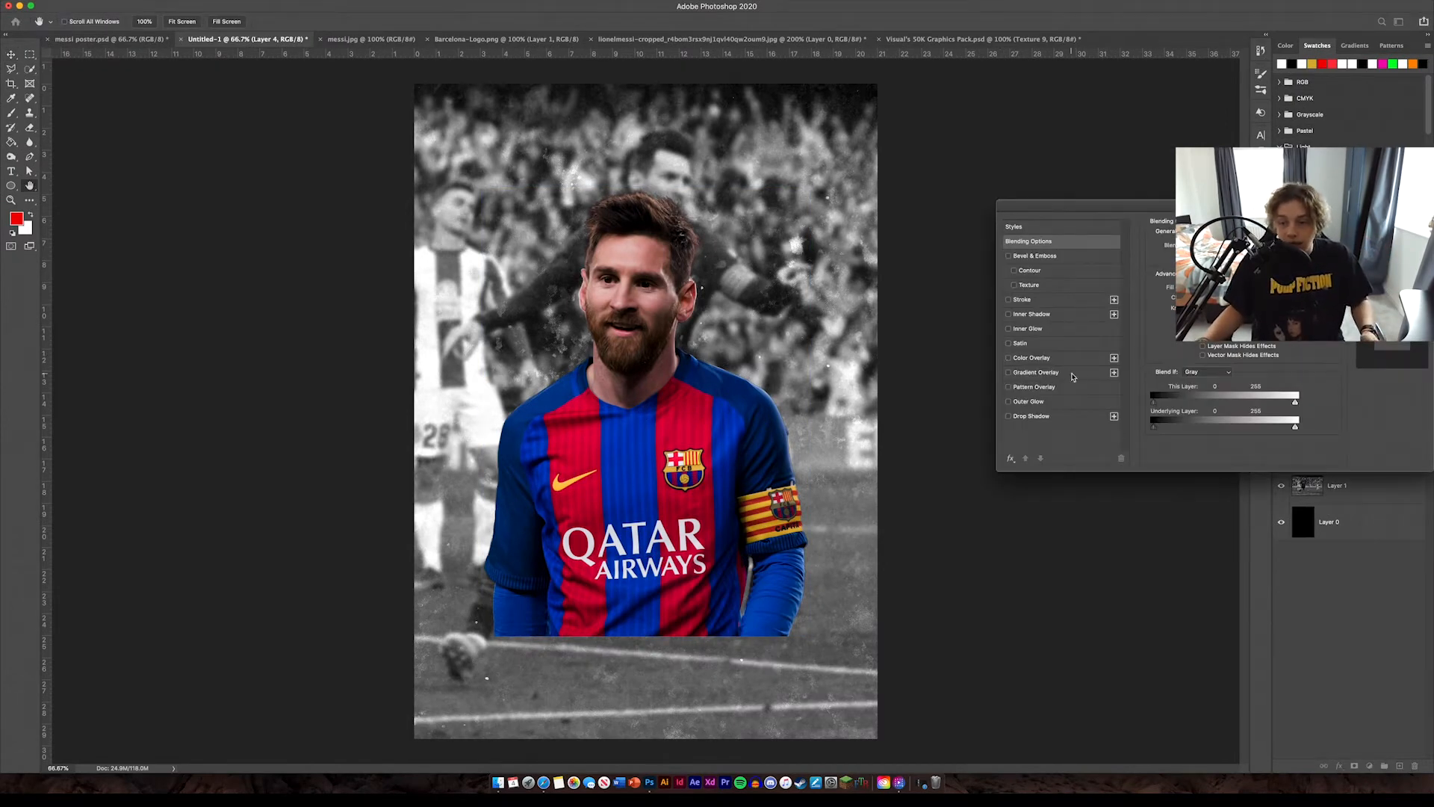
click(1060, 417)
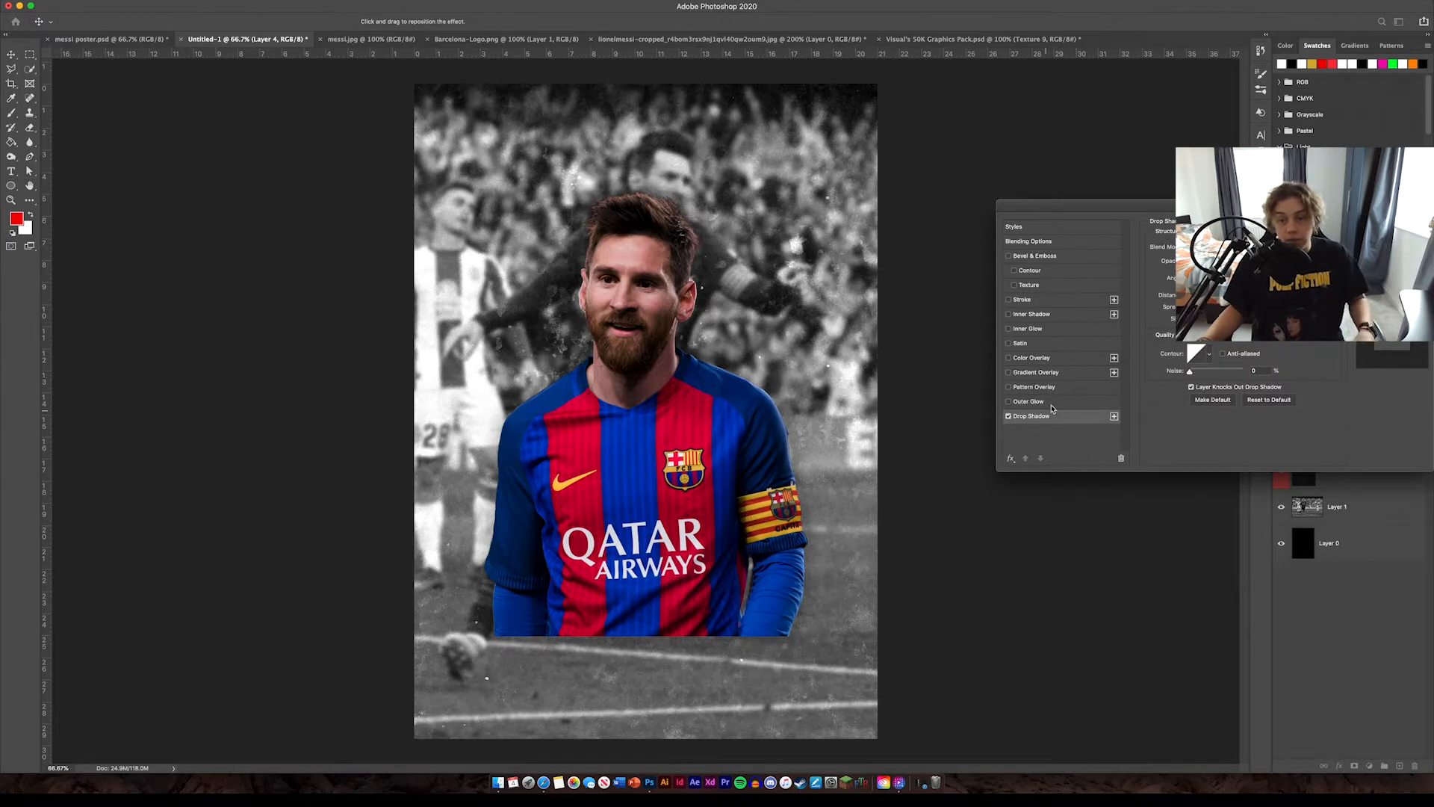
key(Return)
click(991, 466)
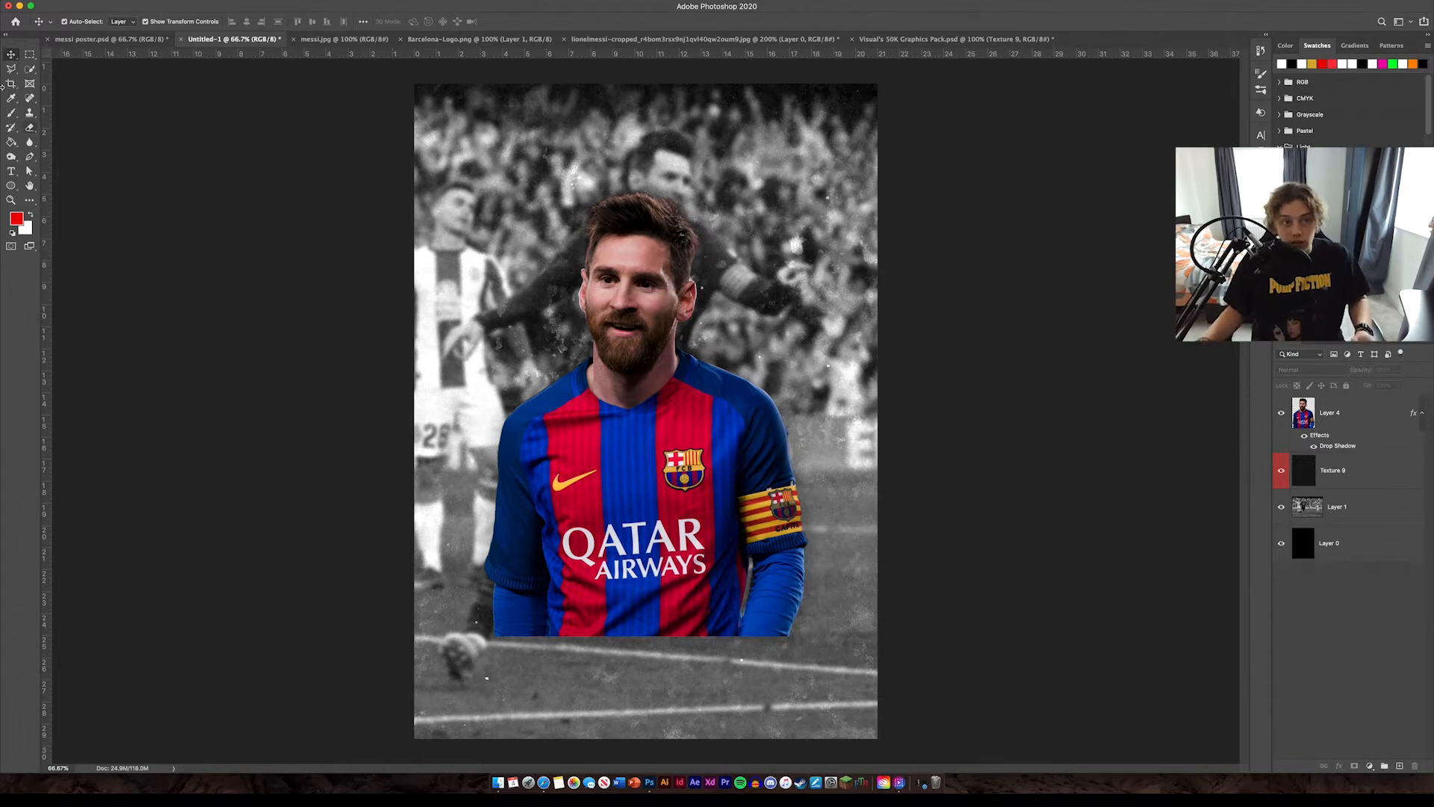
Draw a 406 by 3567 px rectangle along the poster's left edge with a red fill and no stroke.
right_click(16, 188)
click(60, 190)
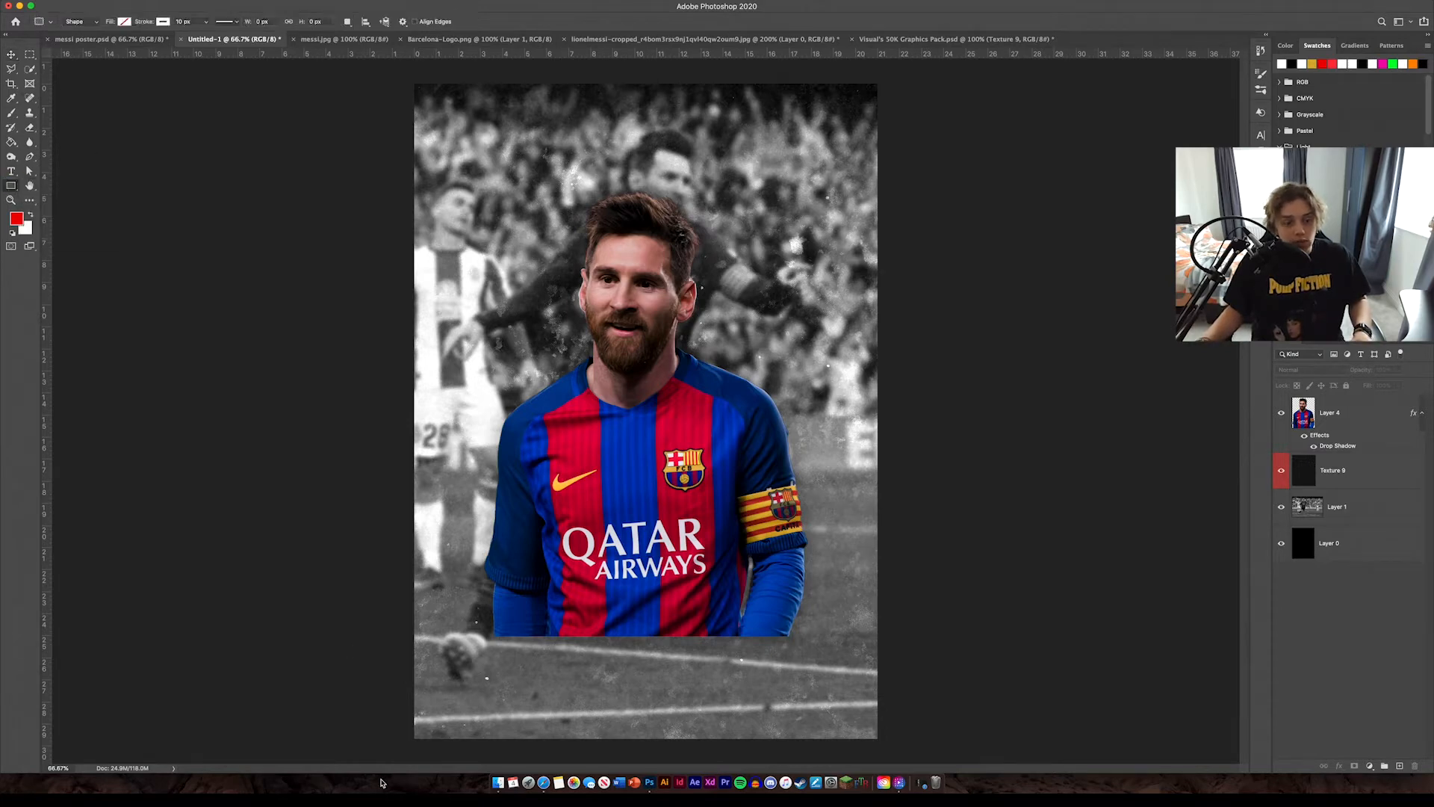
drag(386, 747, 904, 94)
drag(461, 94, 462, 81)
click(991, 297)
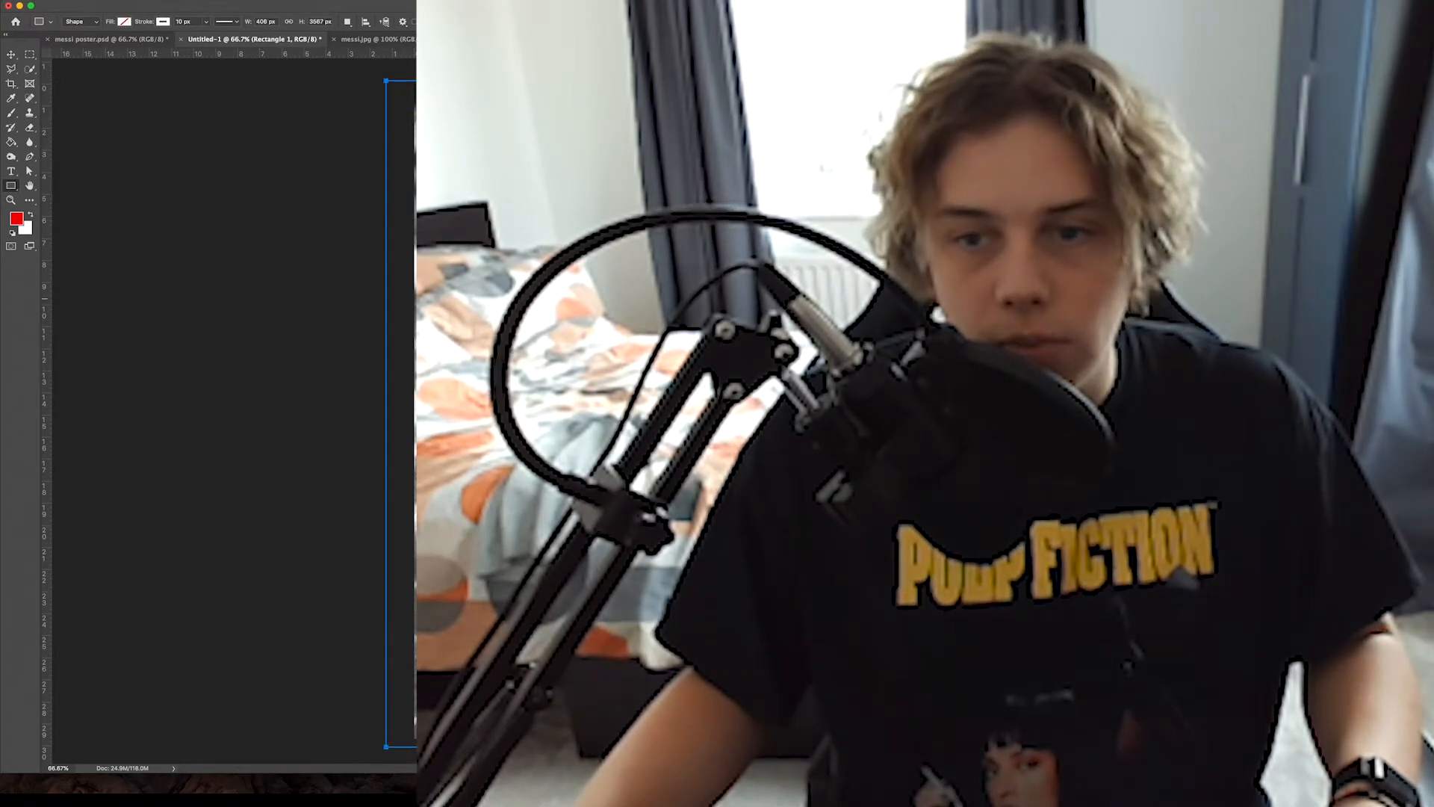
click(992, 358)
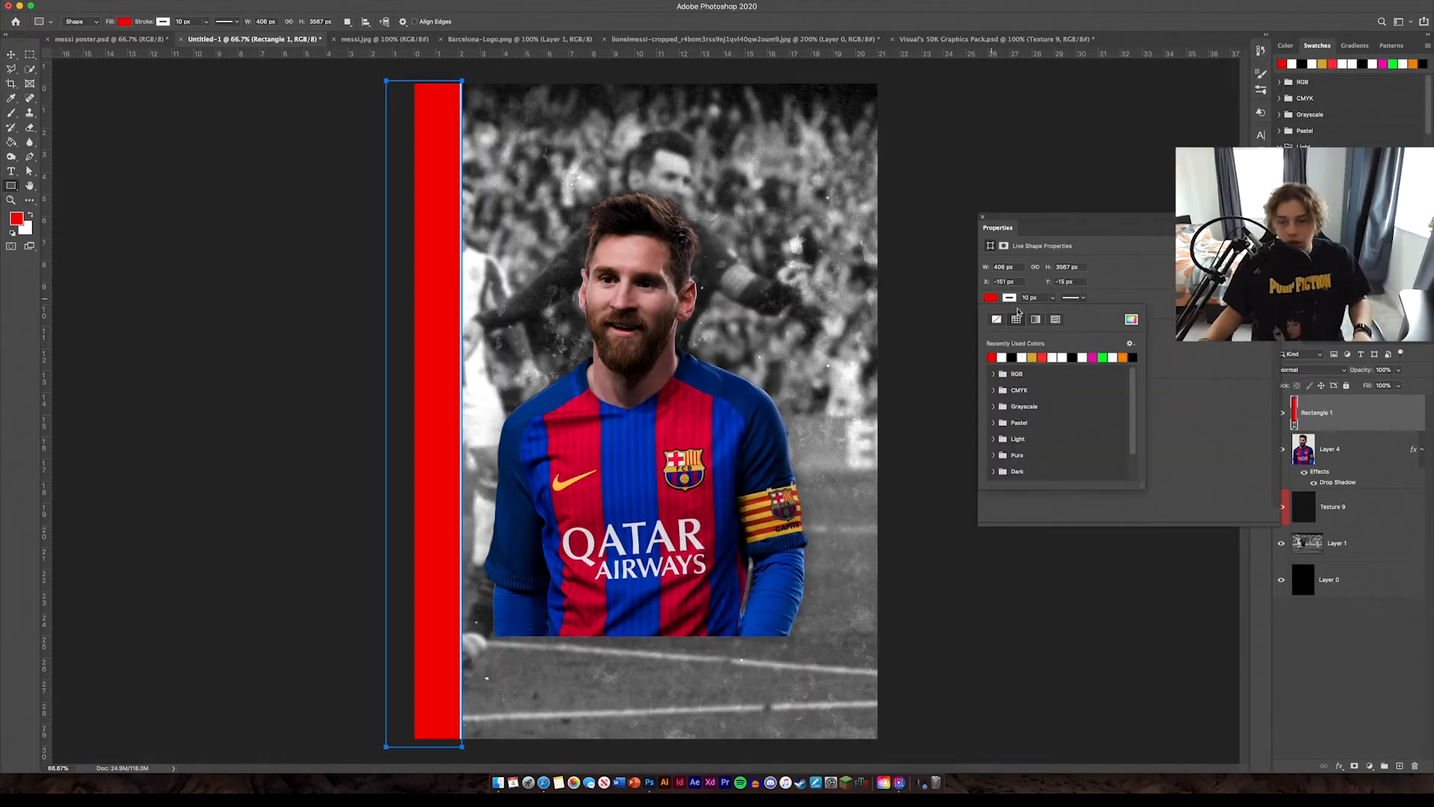
click(1010, 300)
click(998, 319)
Rotate and lengthen the red rectangle so it crosses the poster diagonally from the lower left to the upper right corner.
key(v)
click(282, 222)
click(452, 110)
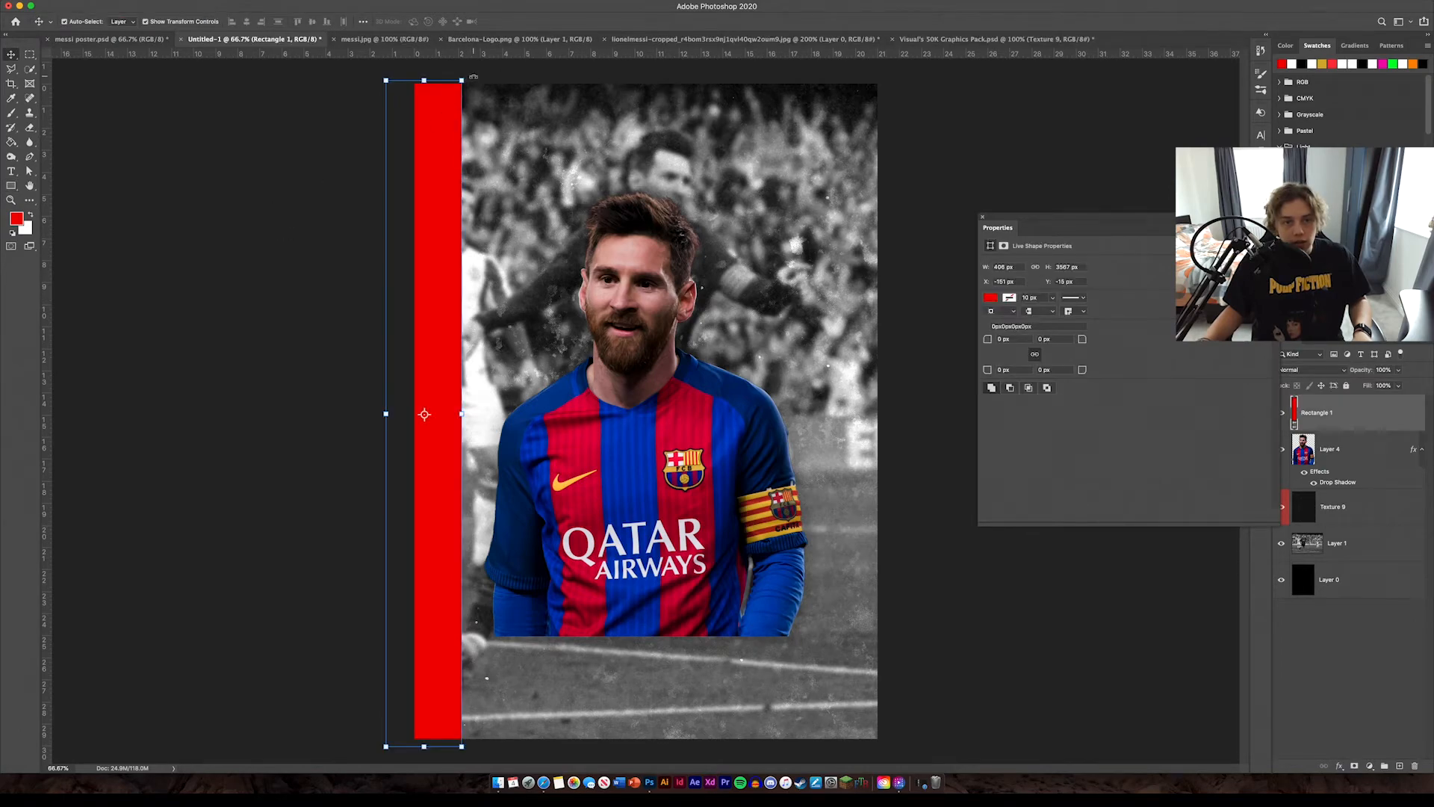
drag(474, 75, 736, 112)
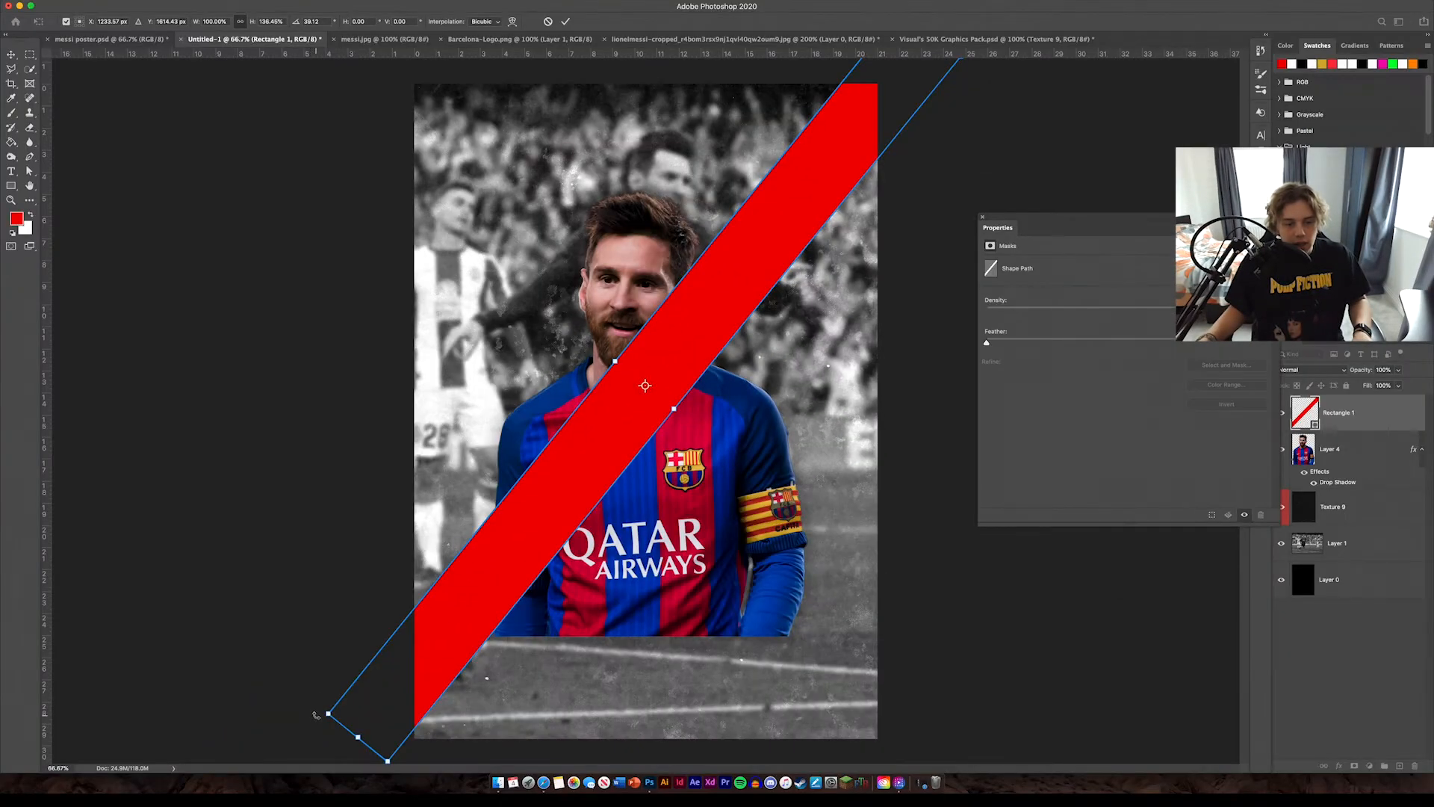
drag(316, 715, 339, 755)
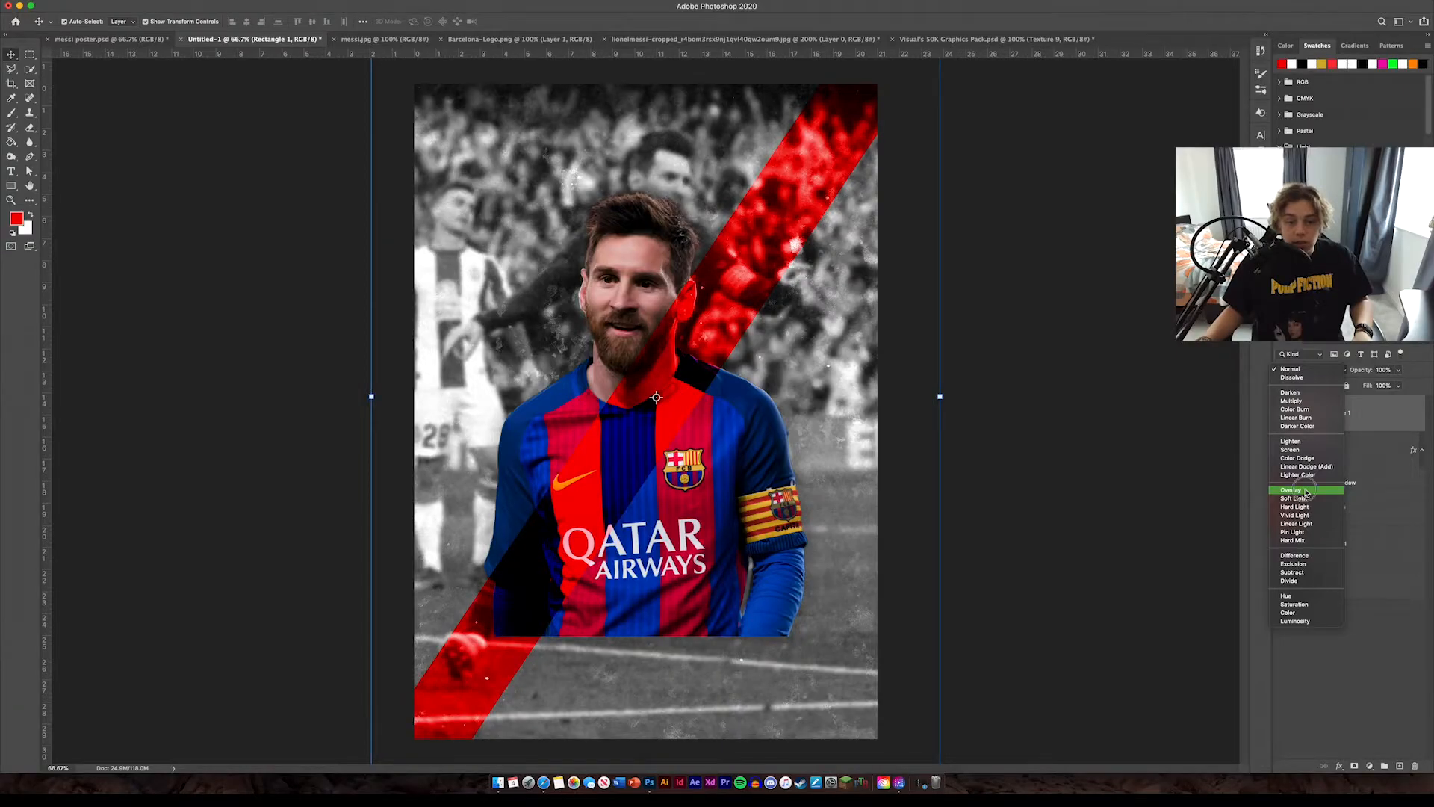
Set the red bar's blend mode to Overlay and give it a Drop Shadow layer style.
click(1305, 491)
double_click(1373, 432)
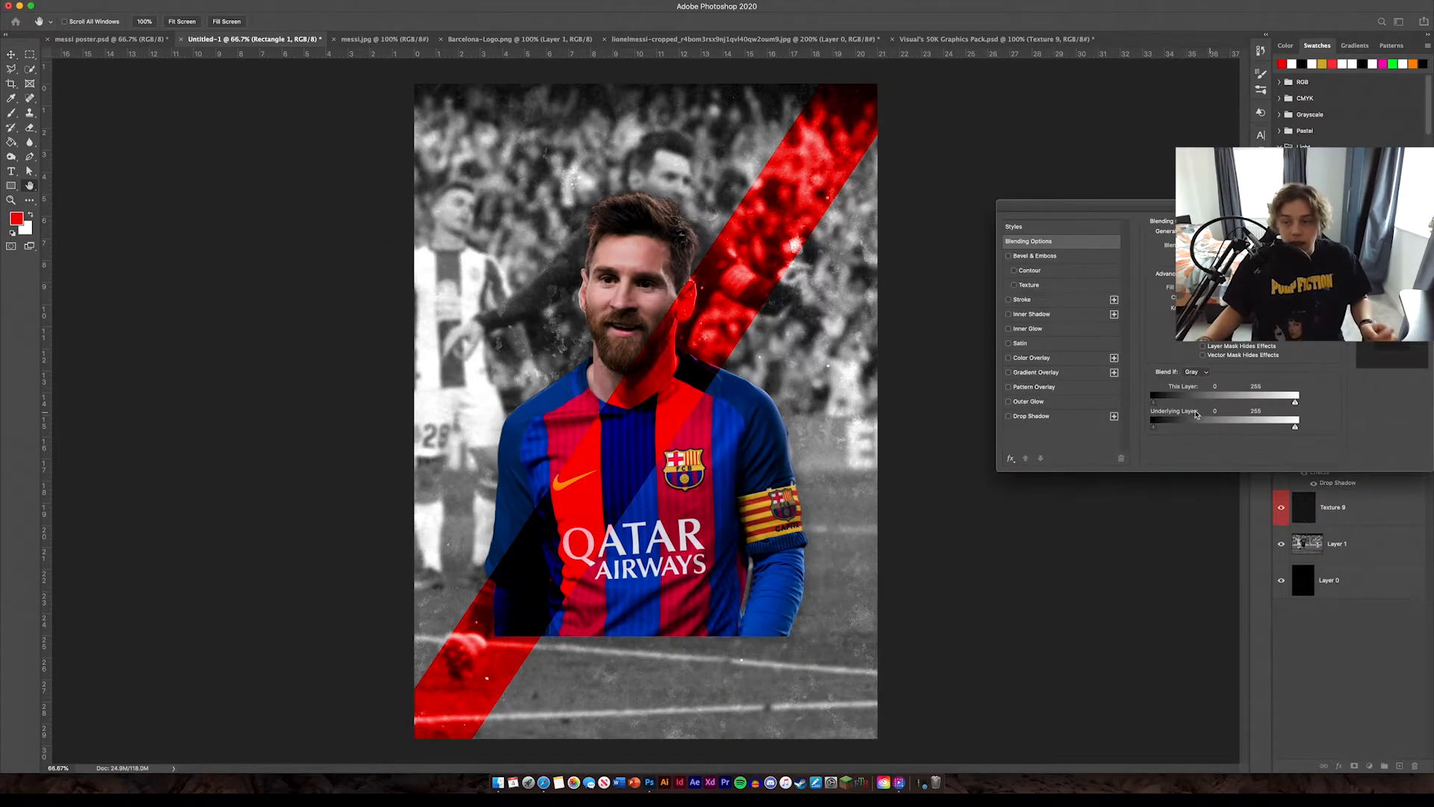
click(1057, 417)
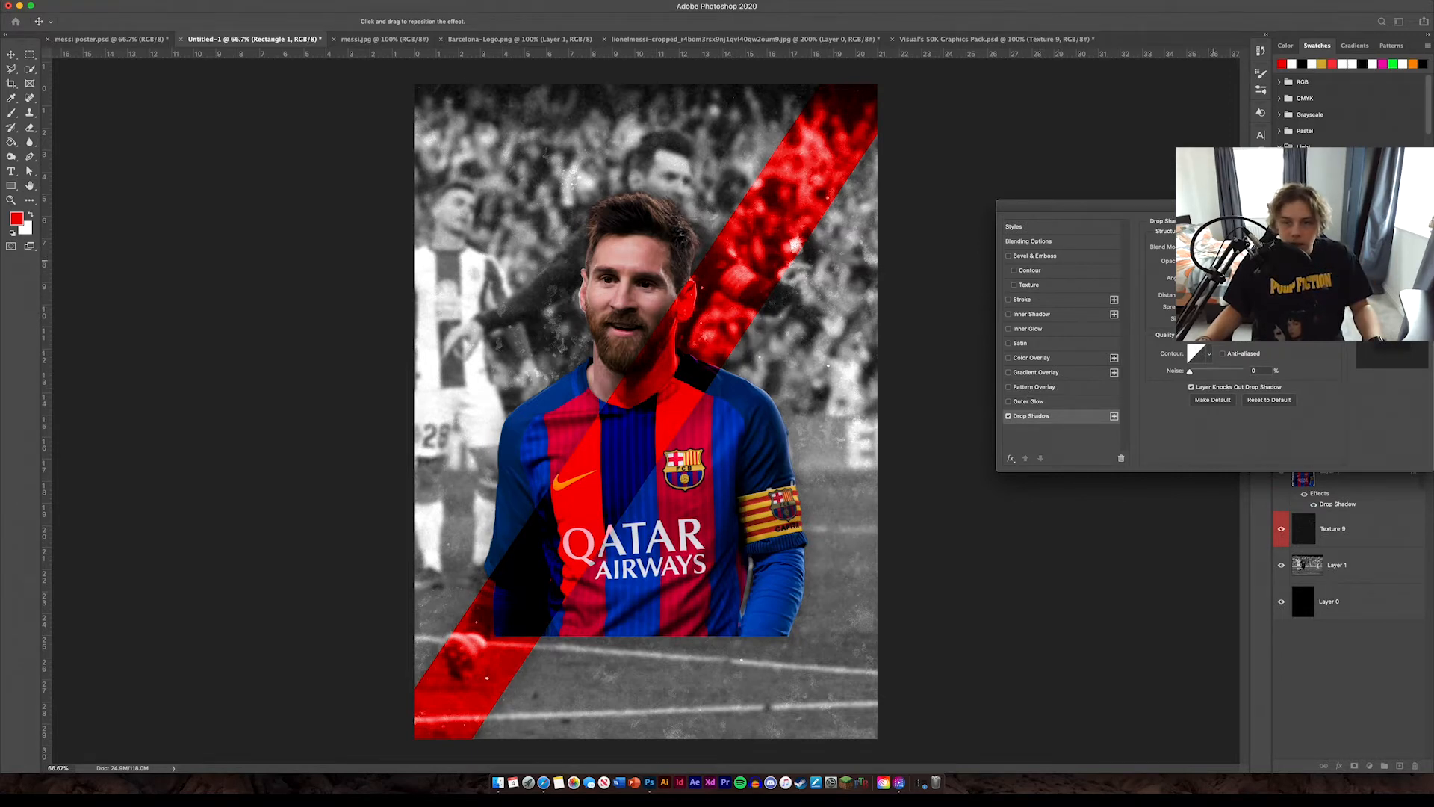
drag(1220, 263, 1216, 260)
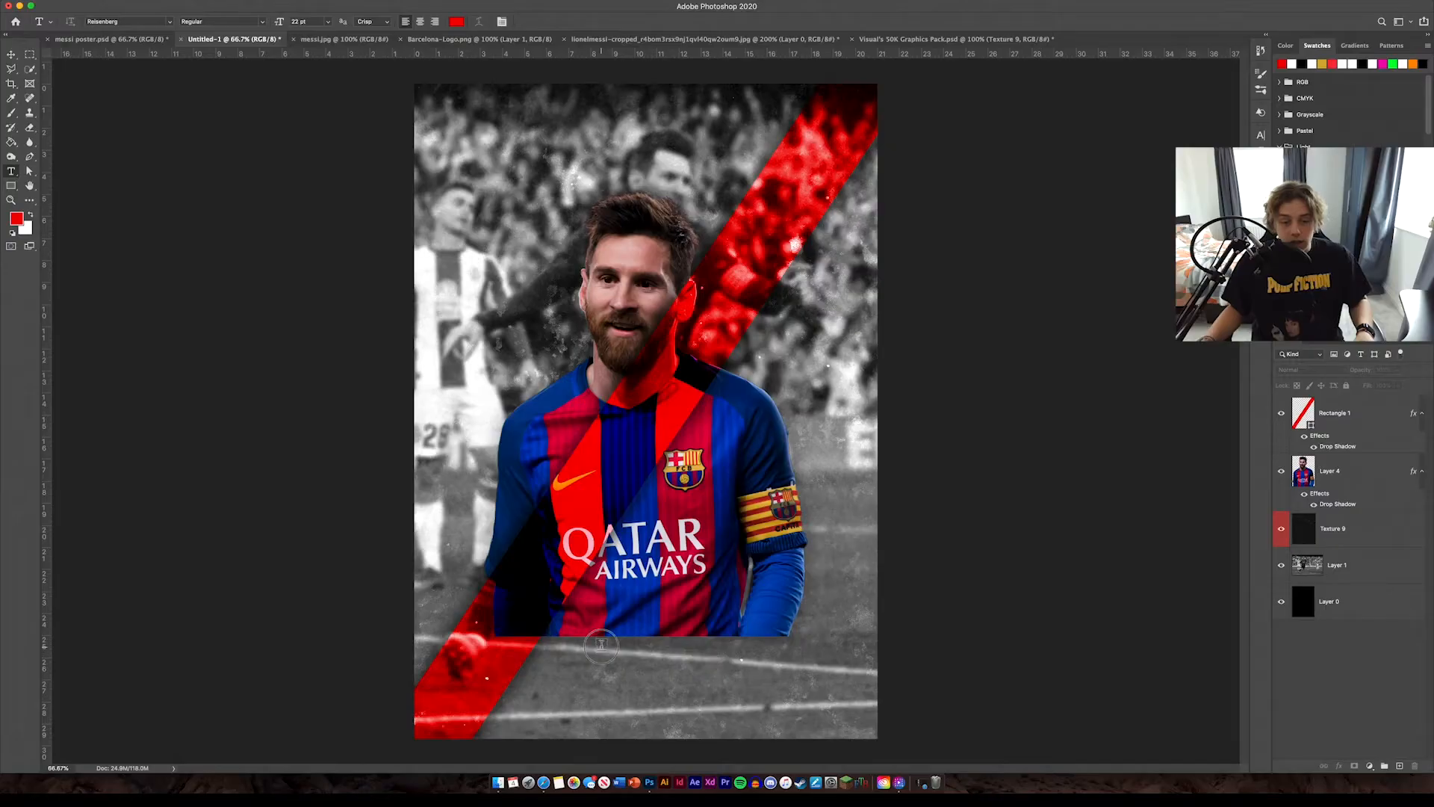
Add the white title text LIONEL in the Reisenberg font and enlarge it across the bottom of the player's shirt.
click(652, 656)
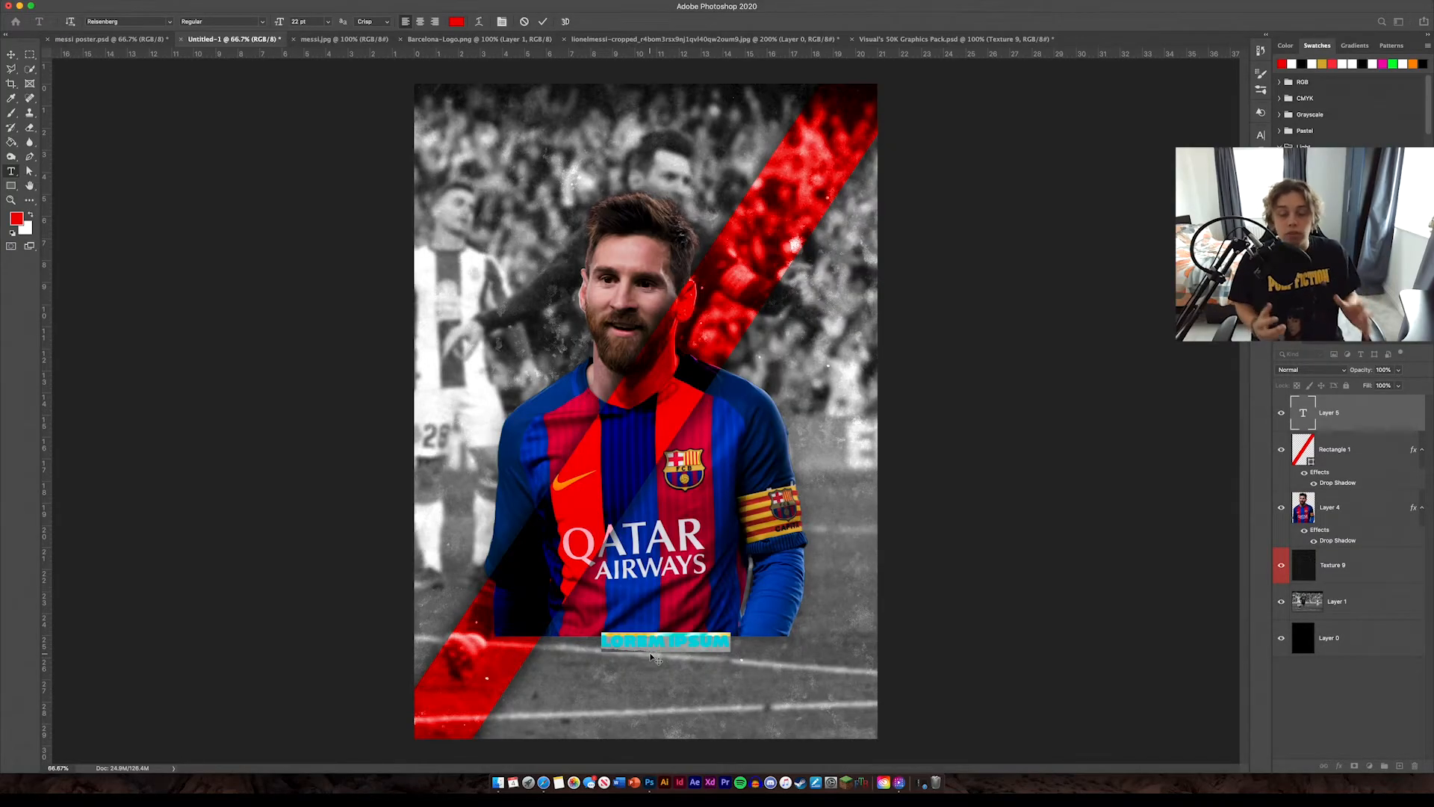
text(LIONEL)
key(super+a)
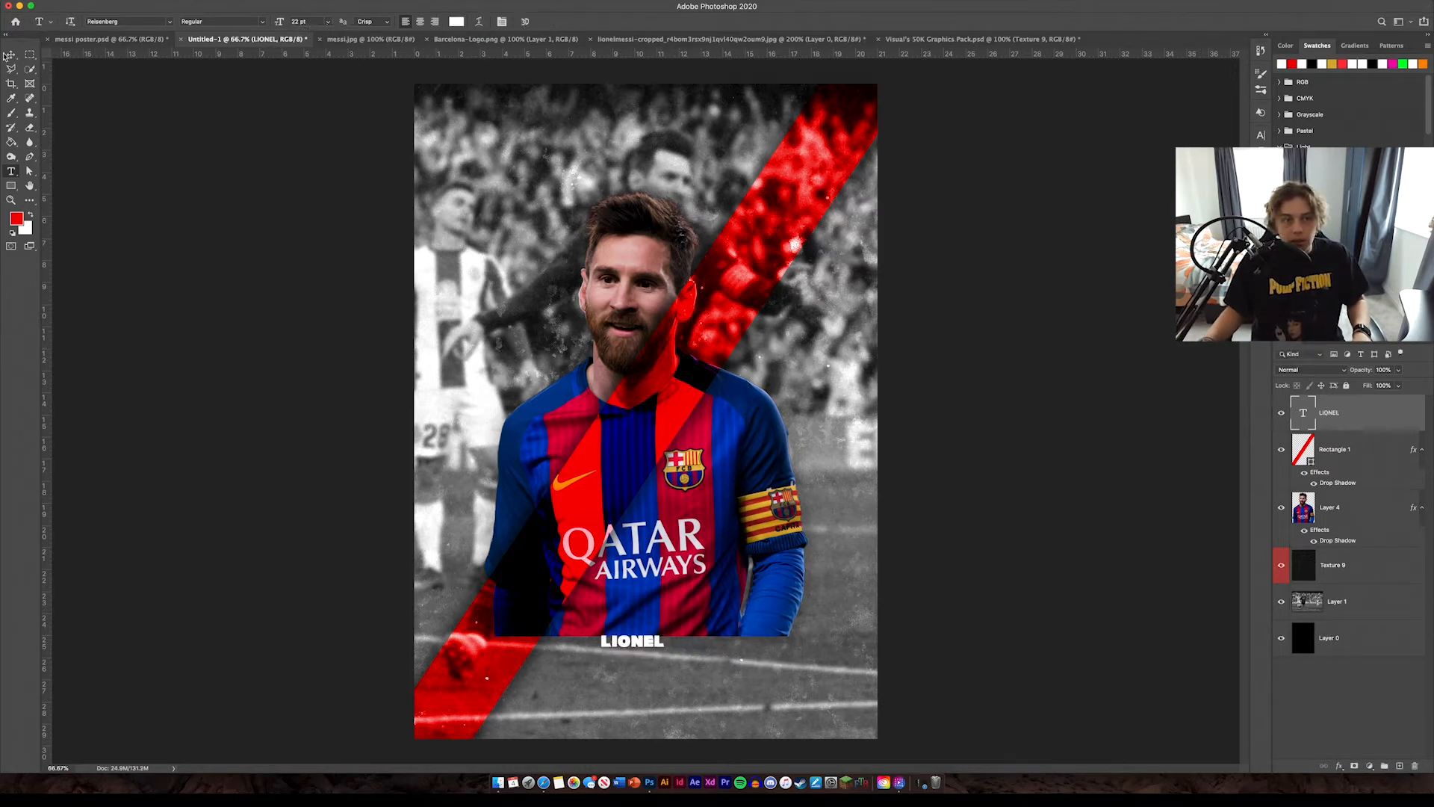
click(9, 55)
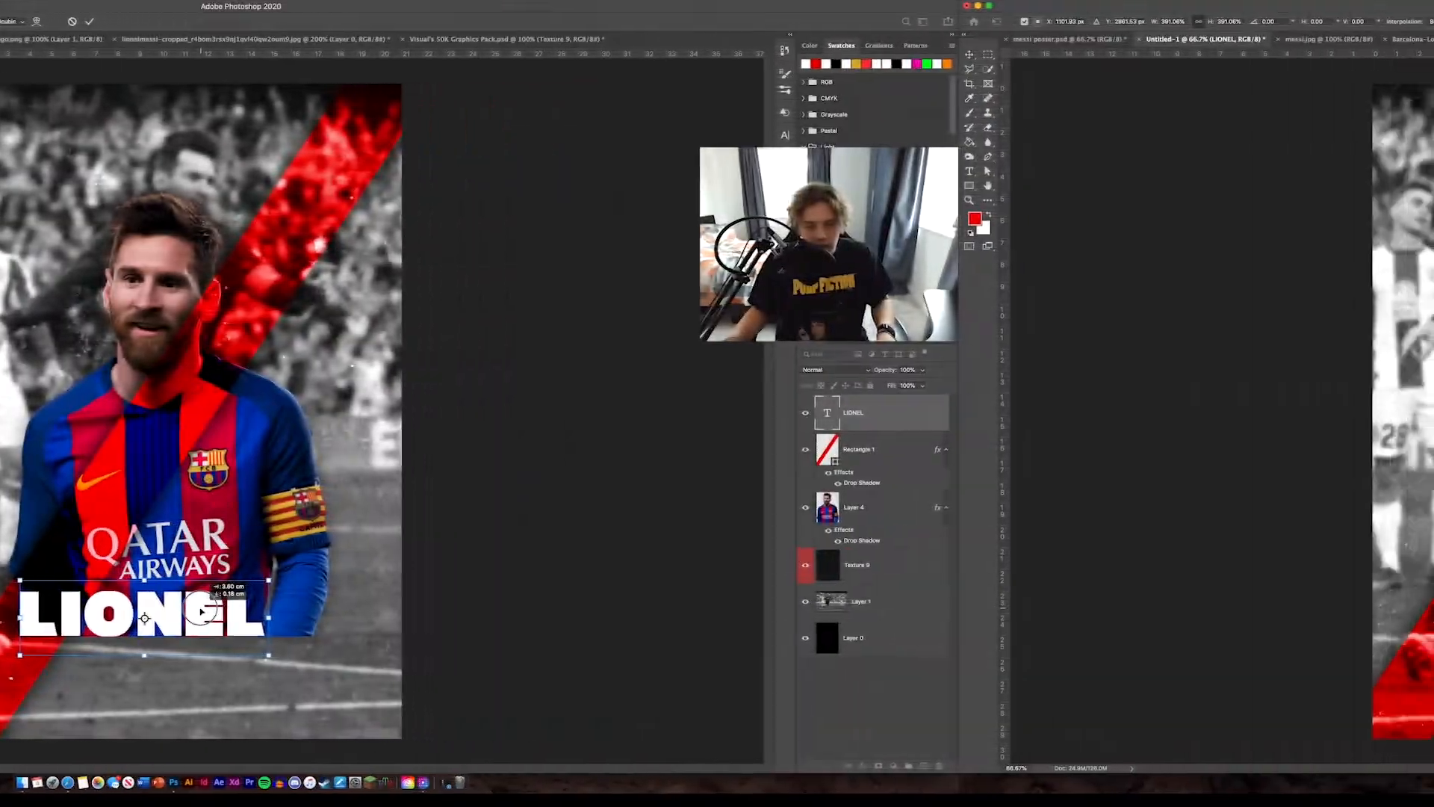
drag(200, 613, 198, 614)
click(91, 21)
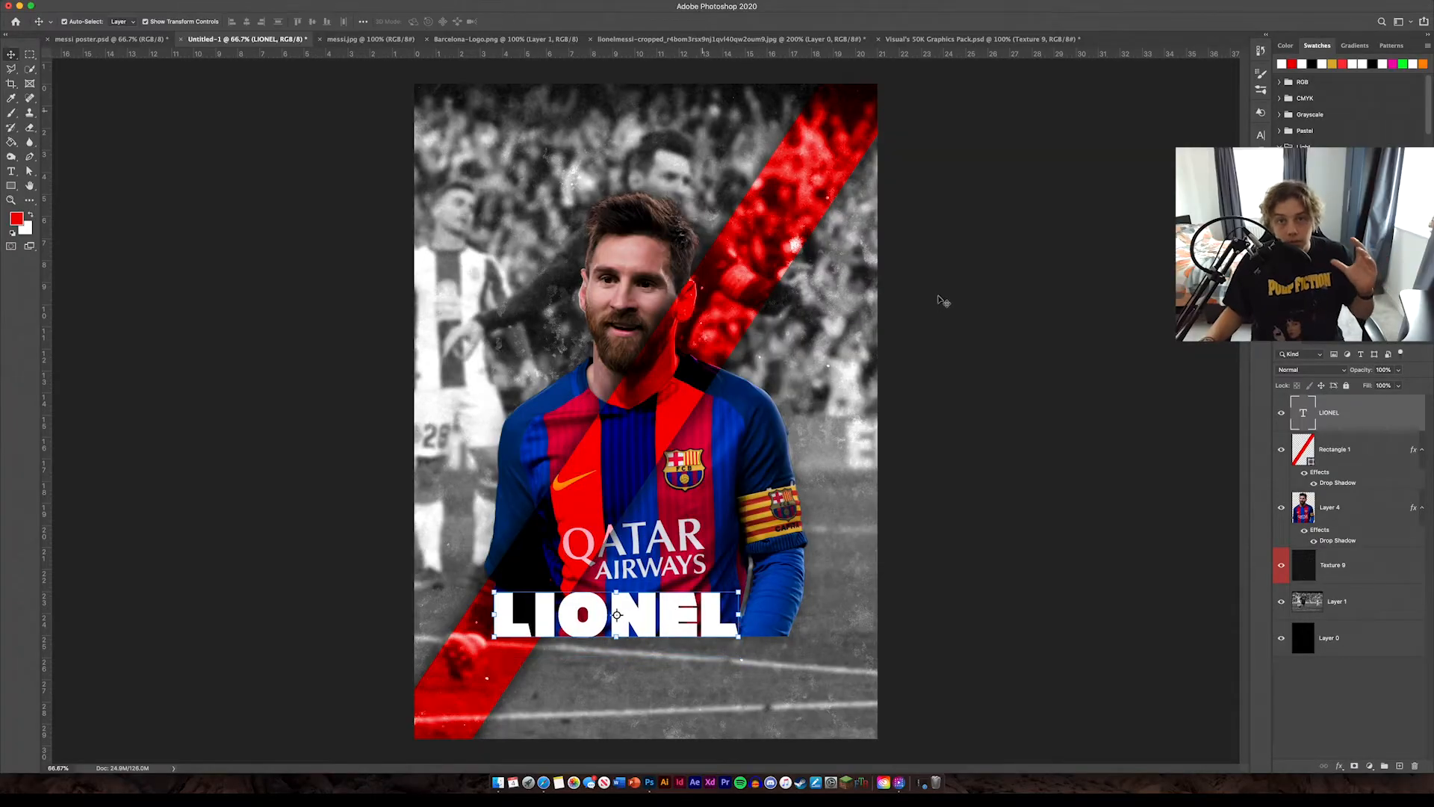
click(923, 562)
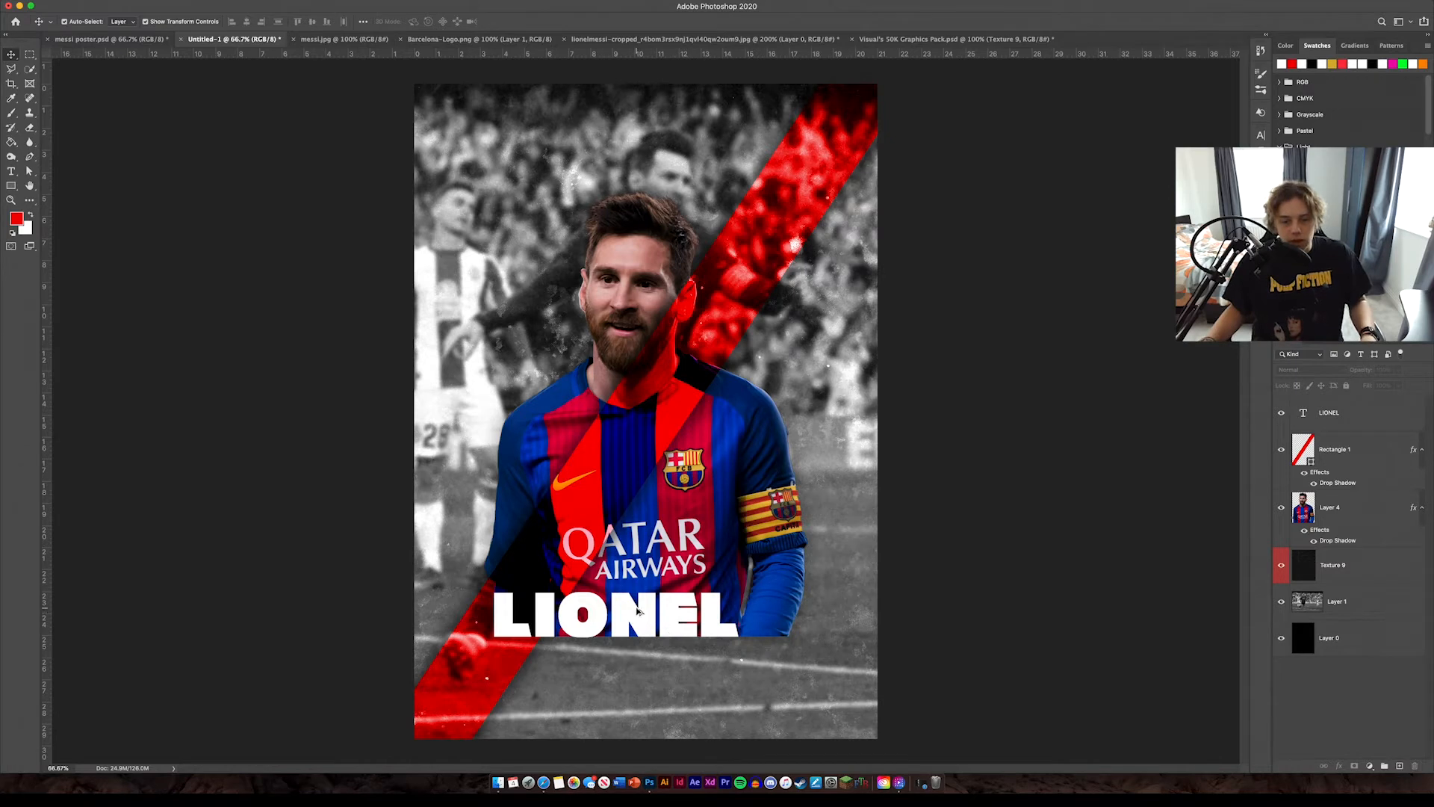
Duplicate the LIONEL text down and to the right, and change the copy's wording to MESSI.
drag(639, 611, 706, 664)
click(938, 630)
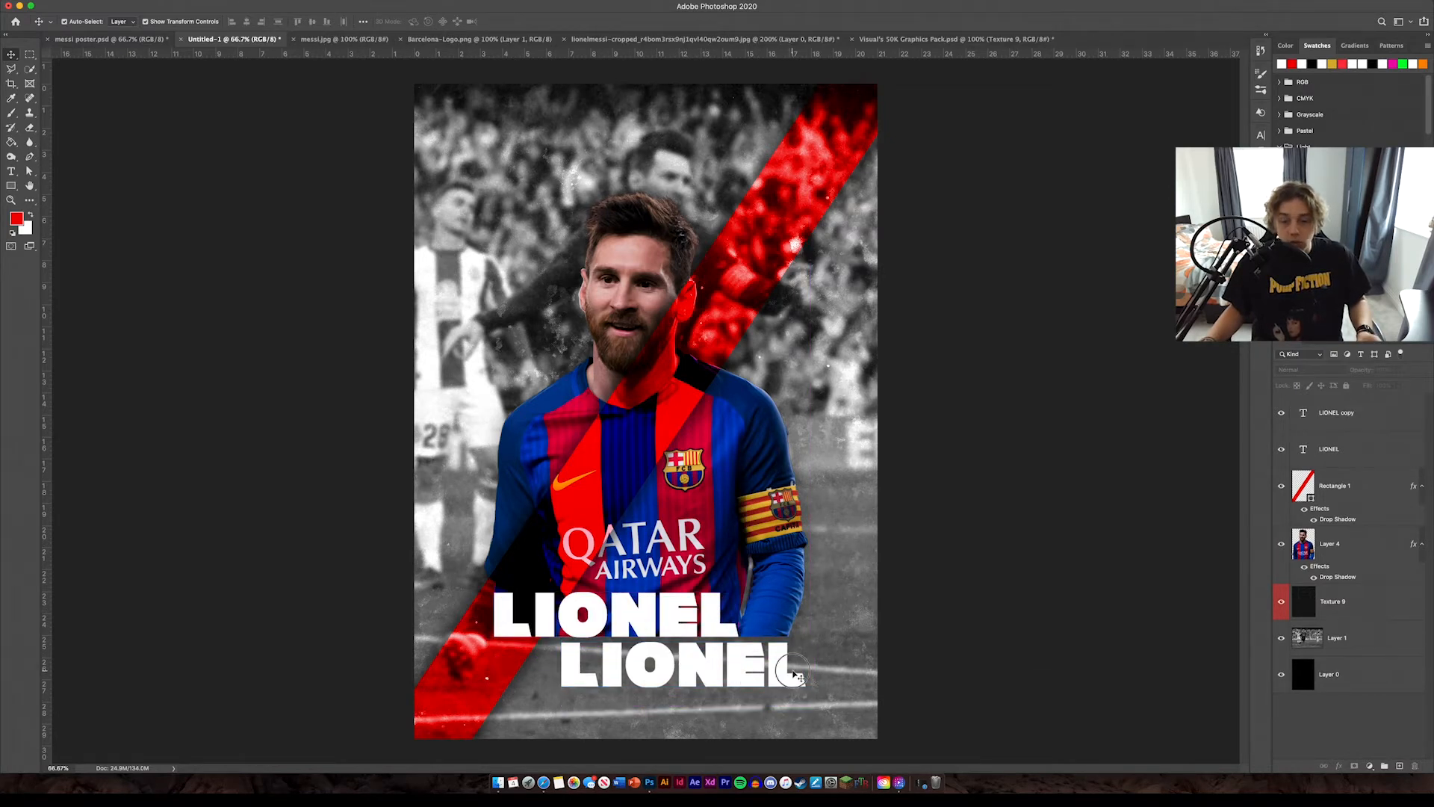
double_click(796, 674)
text(MESSI)
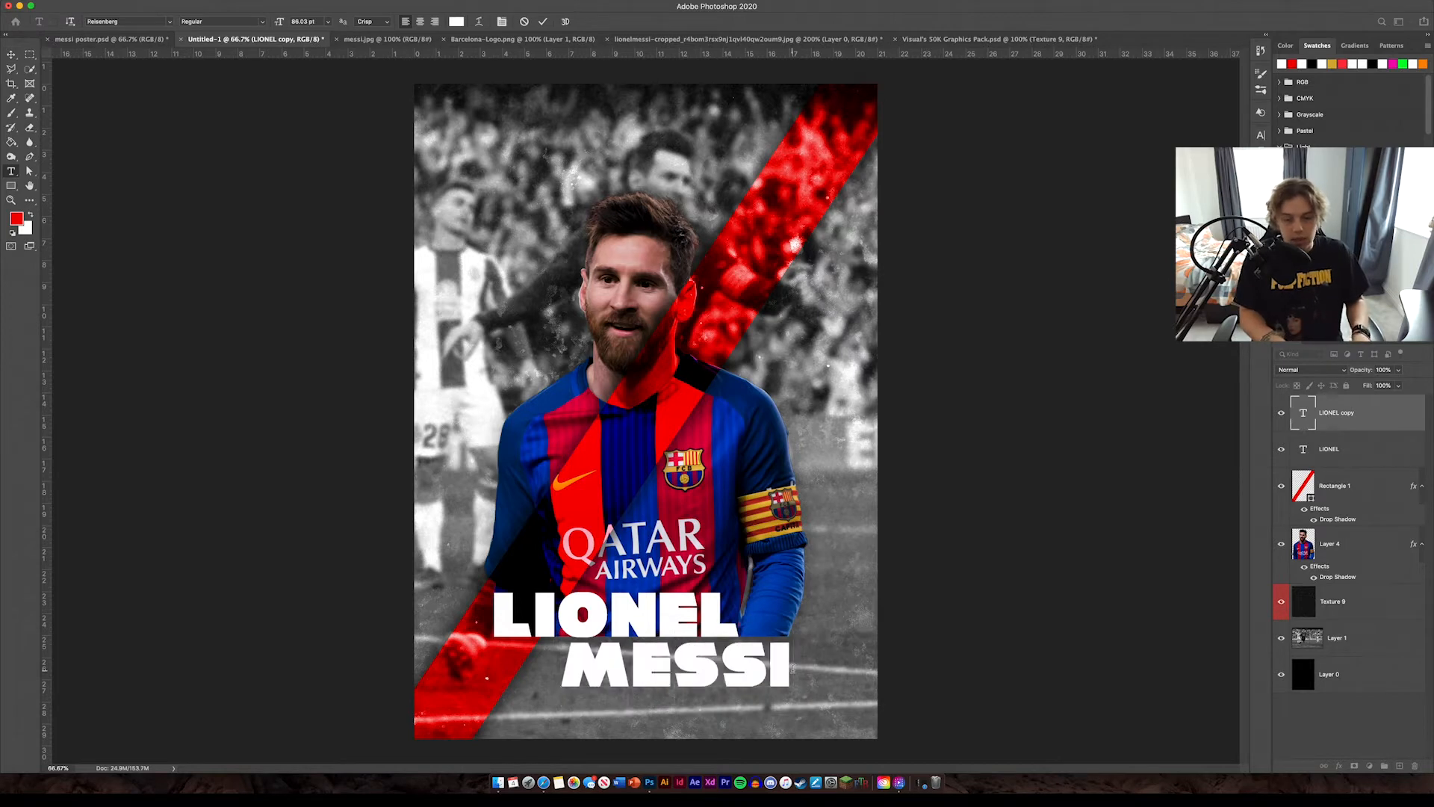
click(208, 249)
click(208, 249)
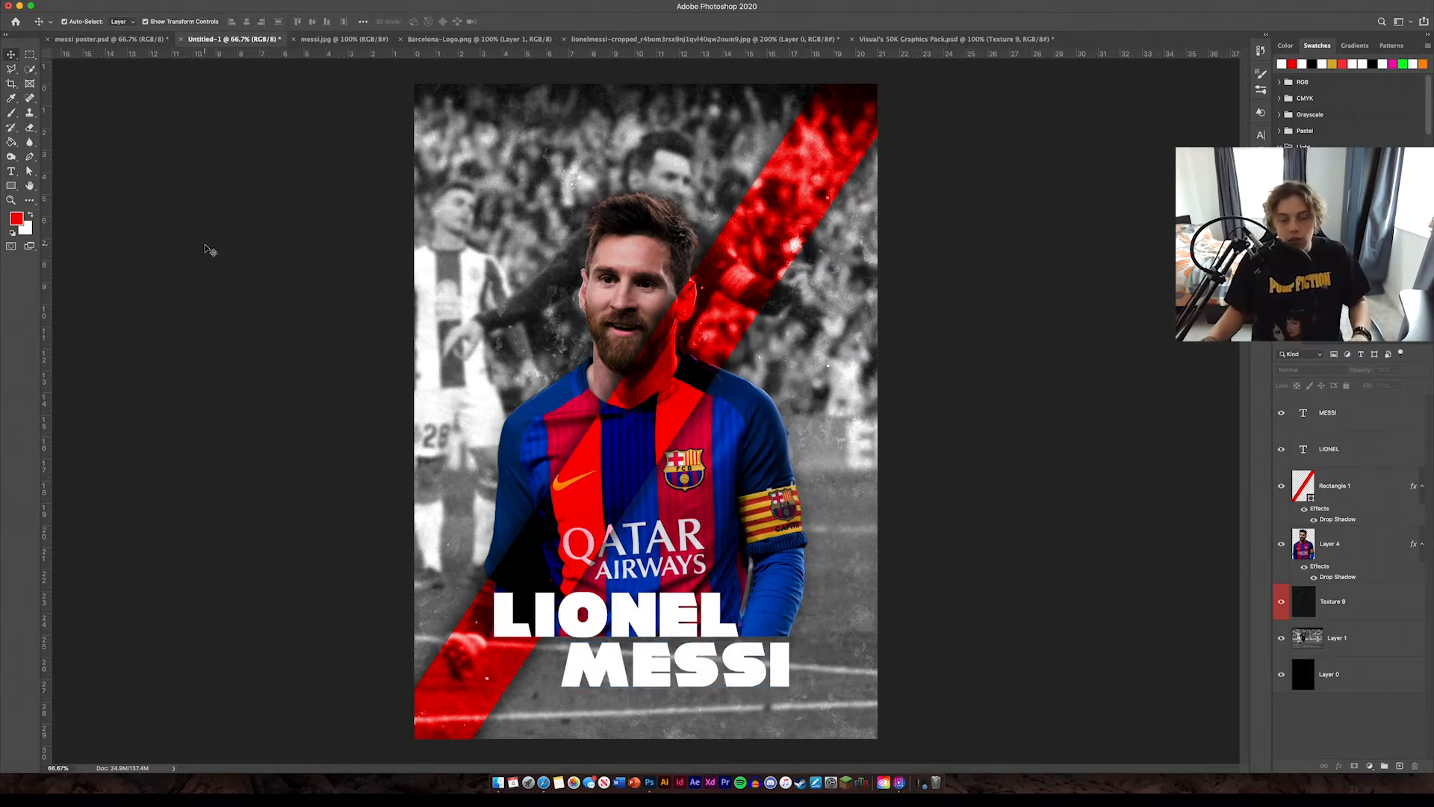
drag(688, 660, 685, 662)
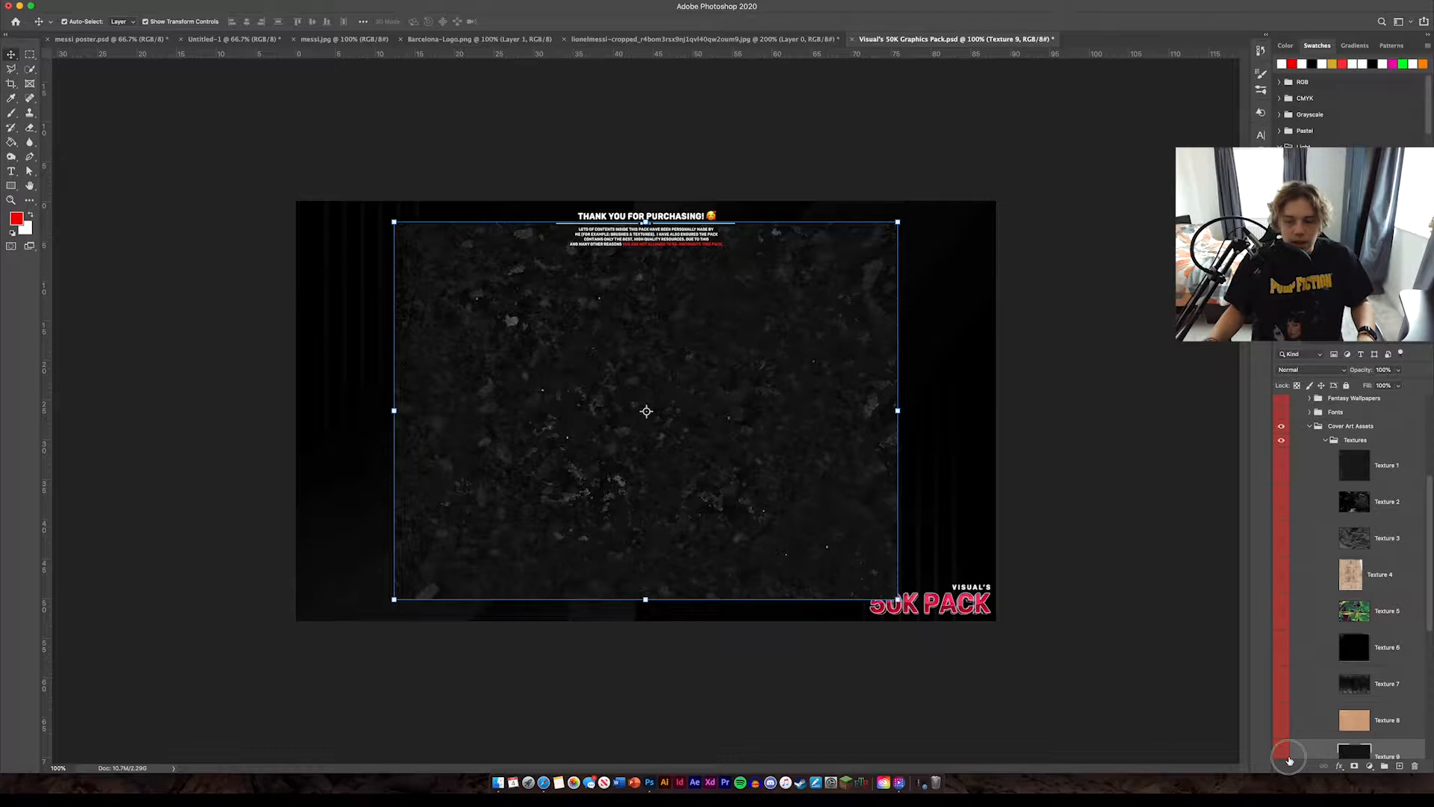
In the graphics pack, hide Texture 9, show Texture 7 and bring Texture 7 into the poster over the title text.
click(1282, 754)
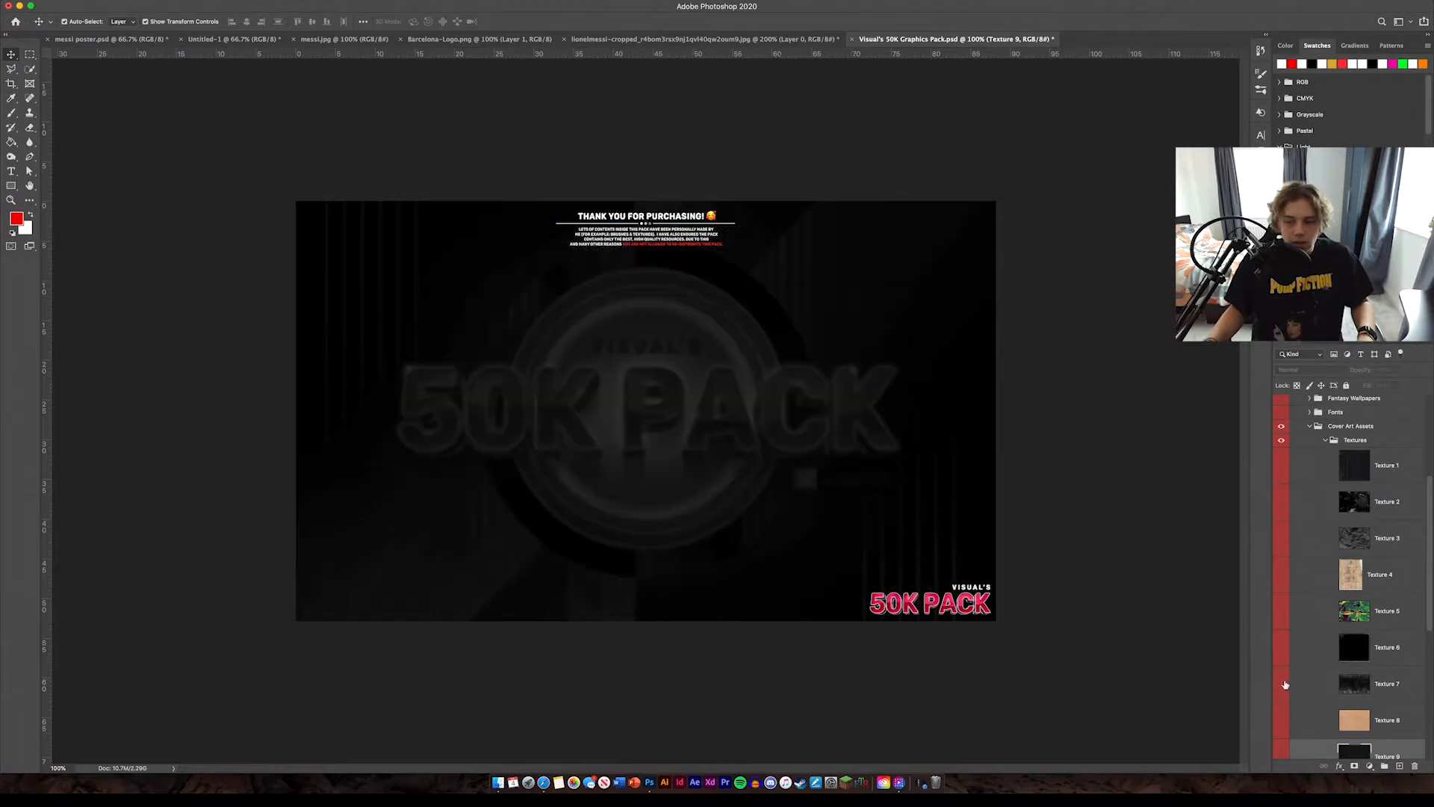
click(1283, 683)
scroll(1313, 626, down, 4)
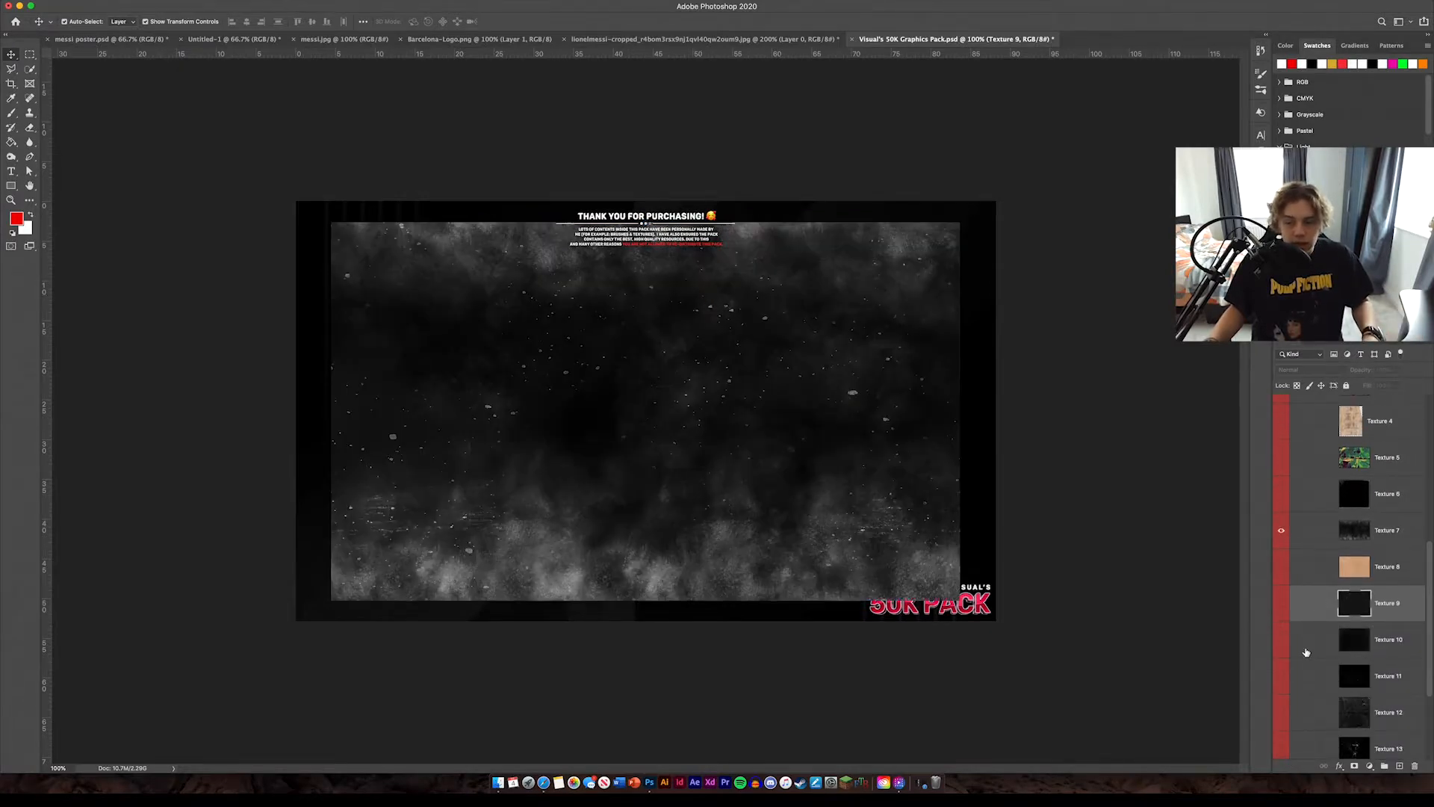
scroll(1316, 631, up, 2)
drag(711, 454, 651, 613)
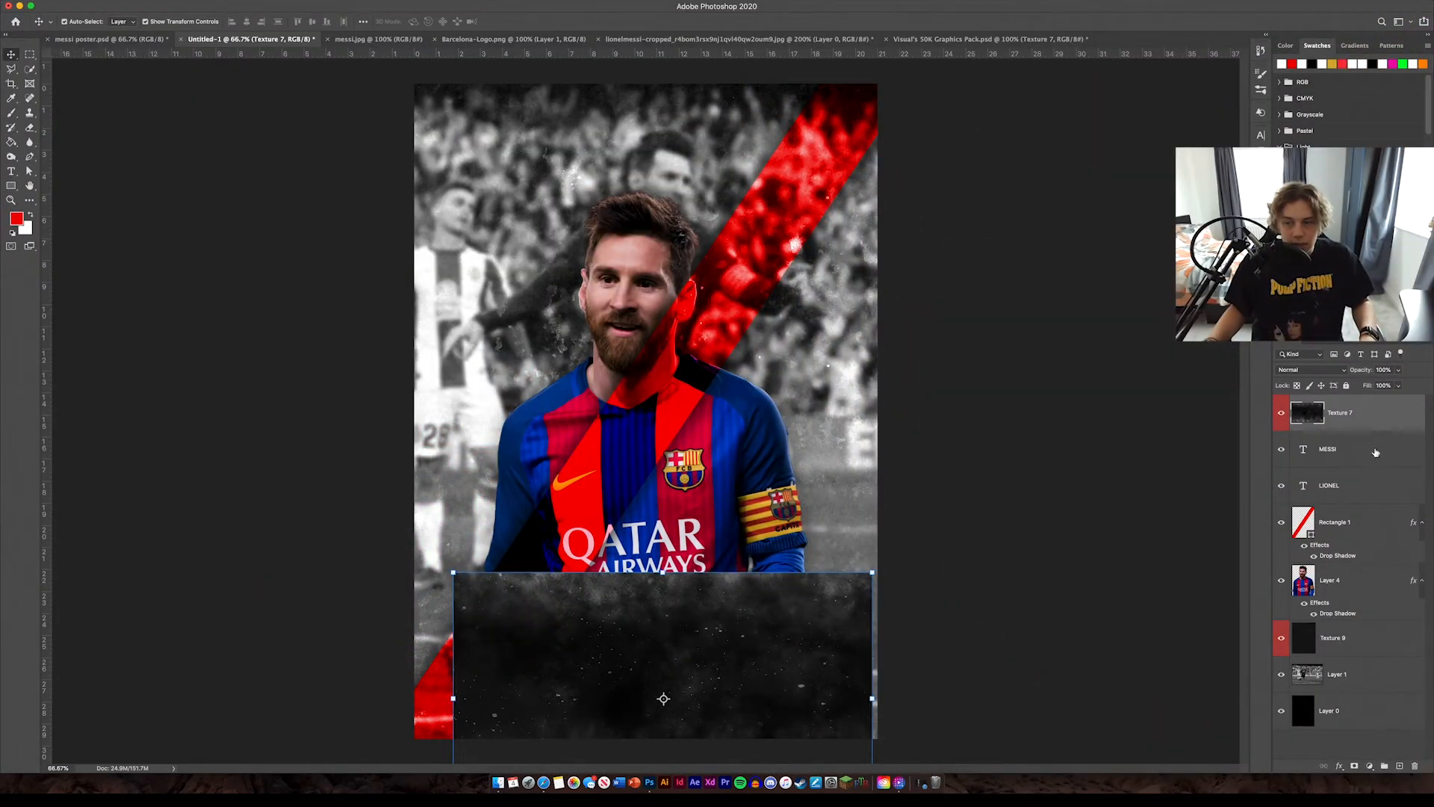
Group the MESSI and LIONEL text layers and clip Texture 7 to the group.
click(1375, 451)
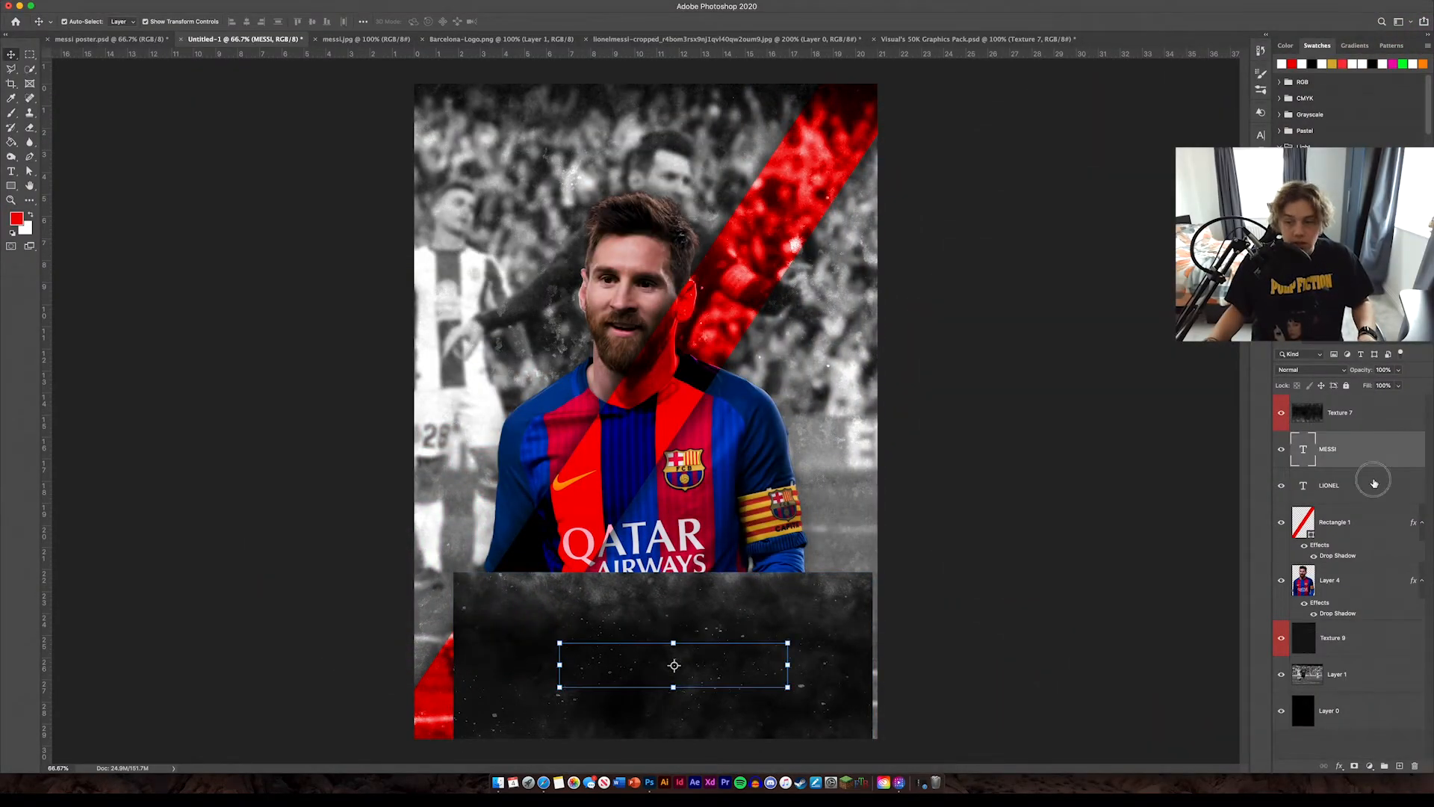
shift+click(1375, 484)
click(1384, 766)
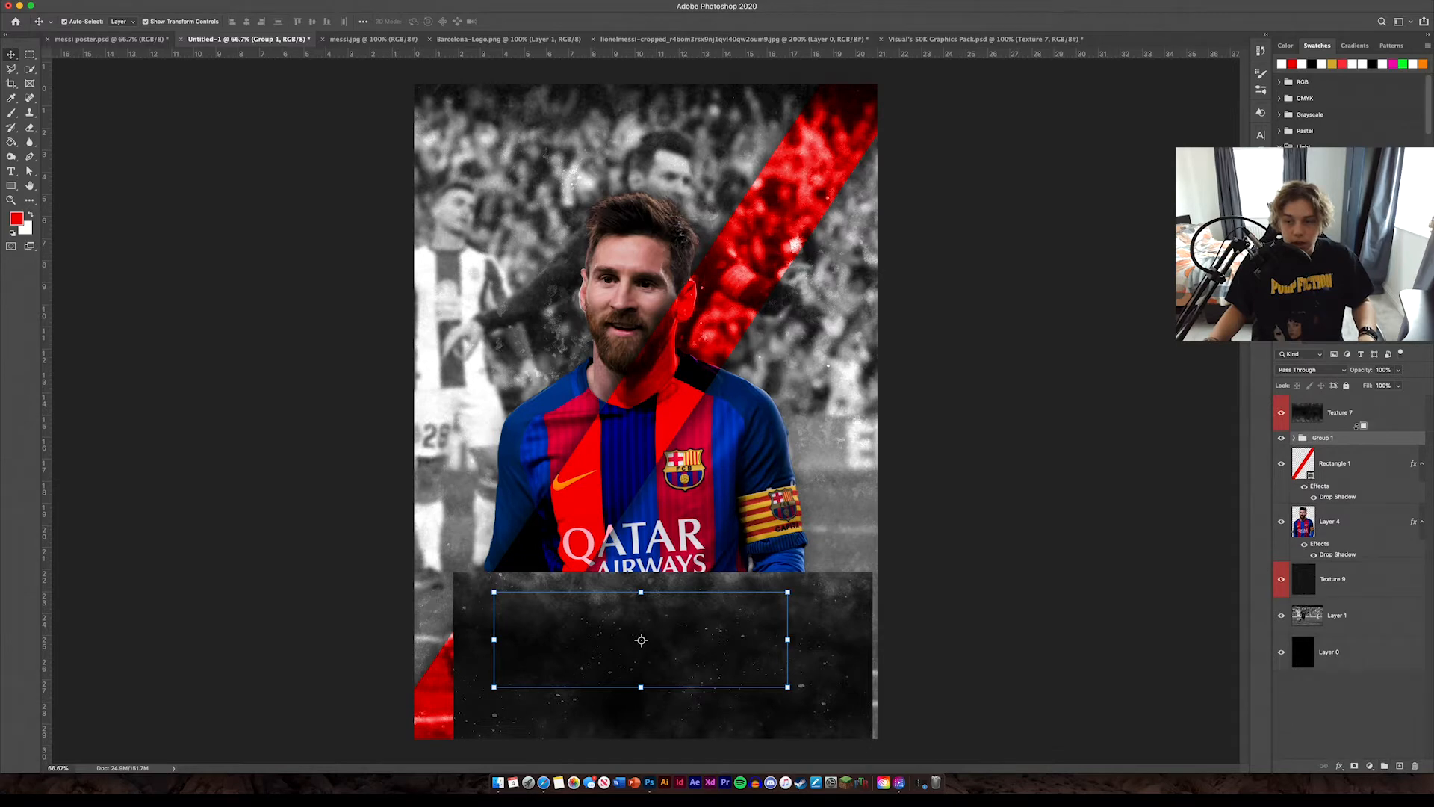
alt+click(1359, 426)
Adjust the blend mode of the clipped Texture 7 and set the title text group's blend mode to Normal.
click(1313, 370)
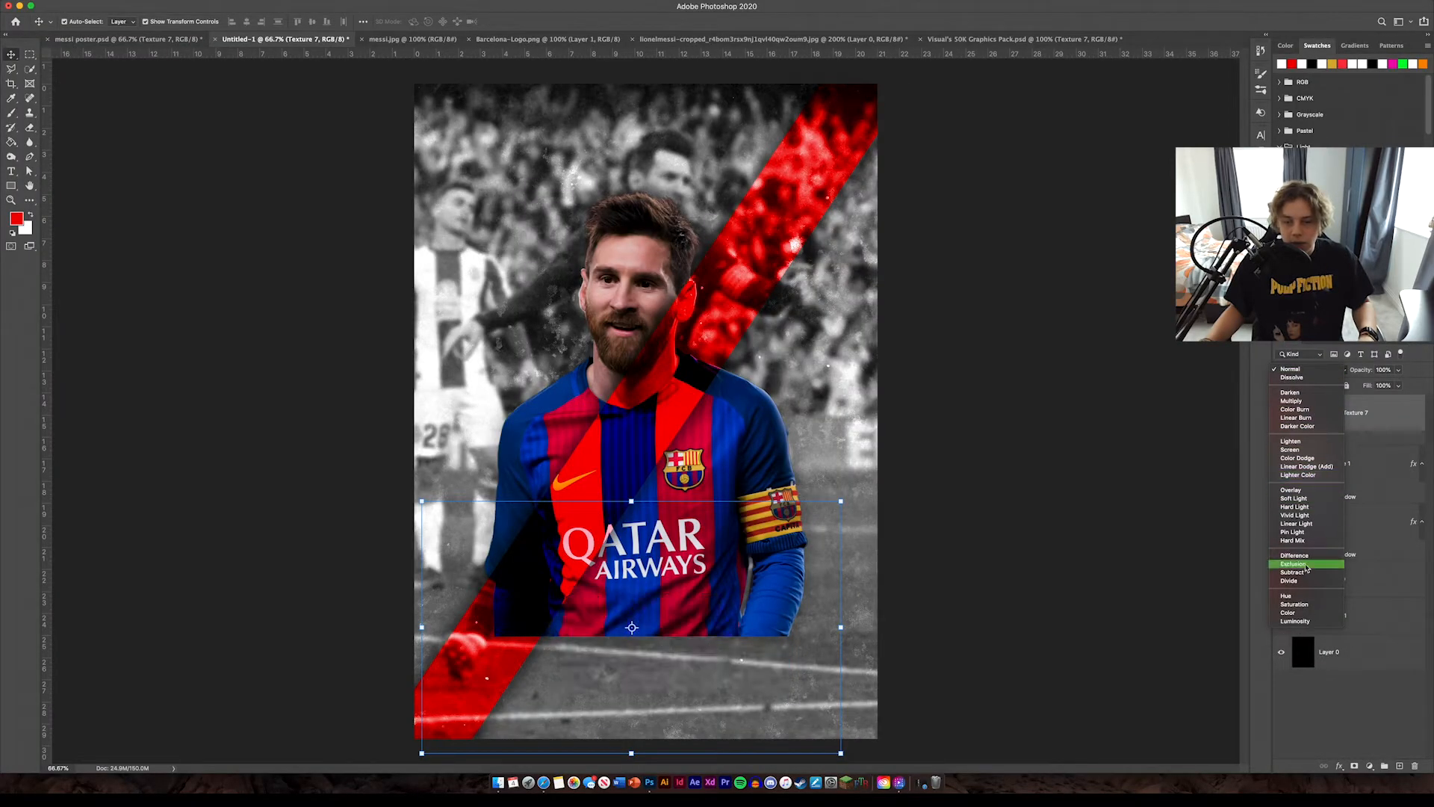
click(1365, 440)
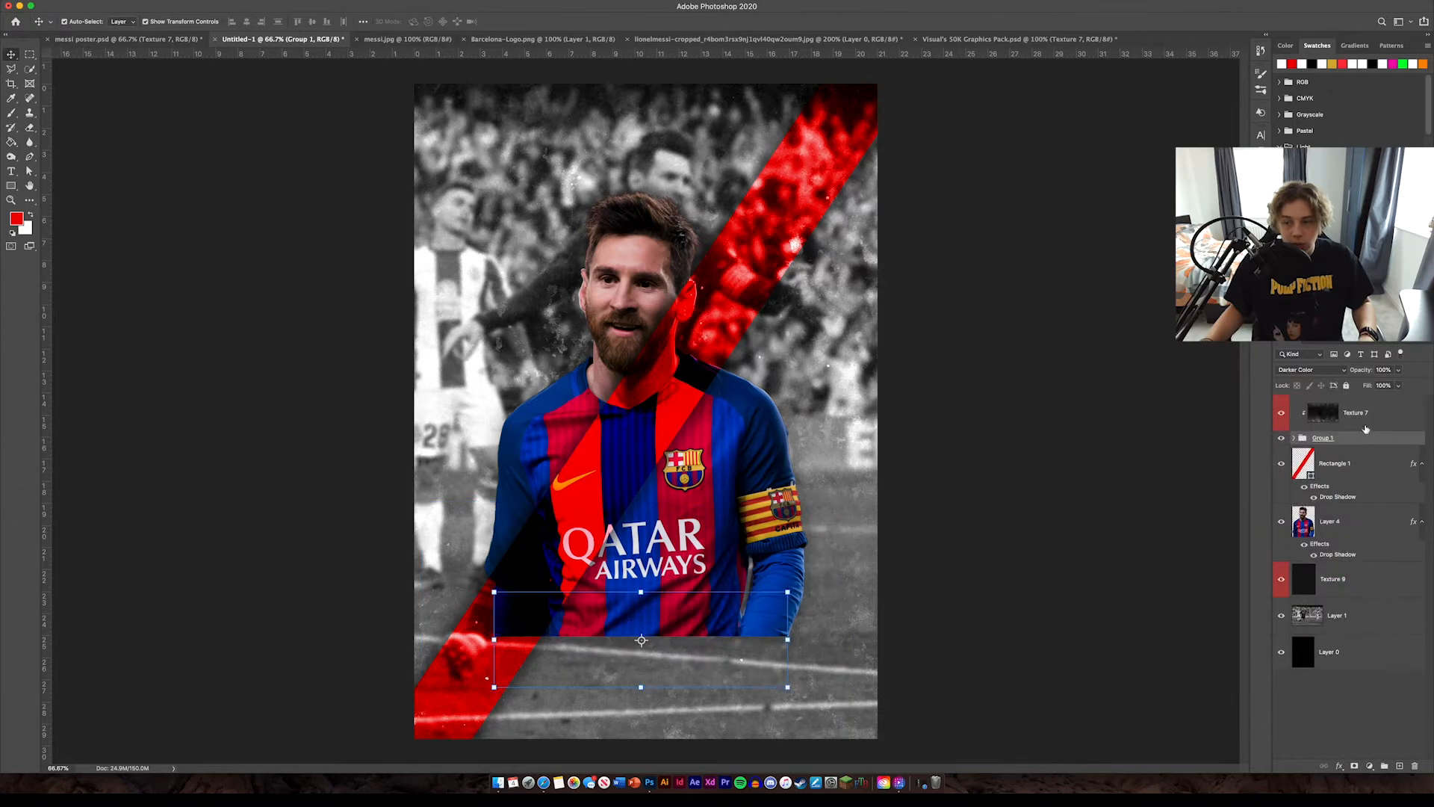
click(1312, 369)
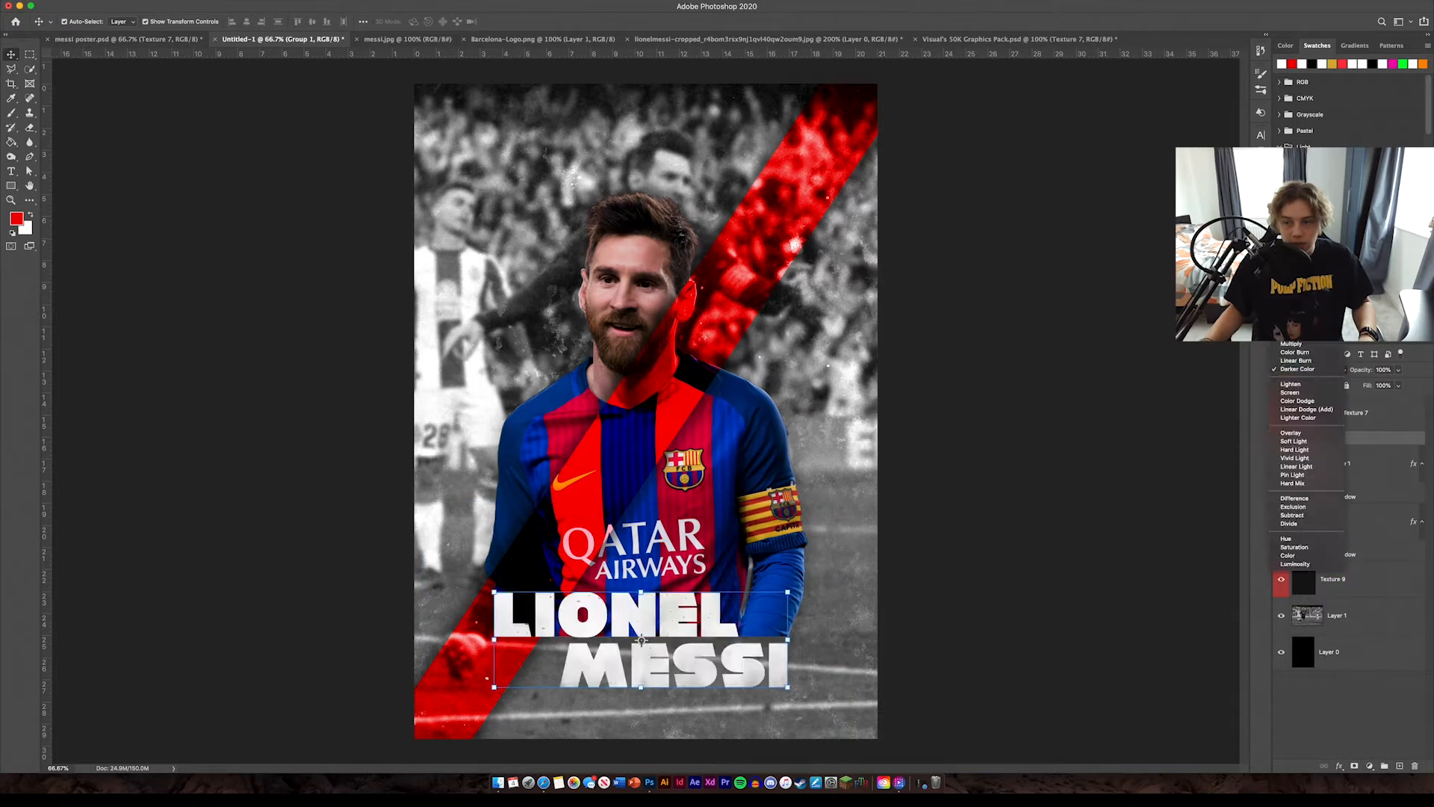
click(1291, 312)
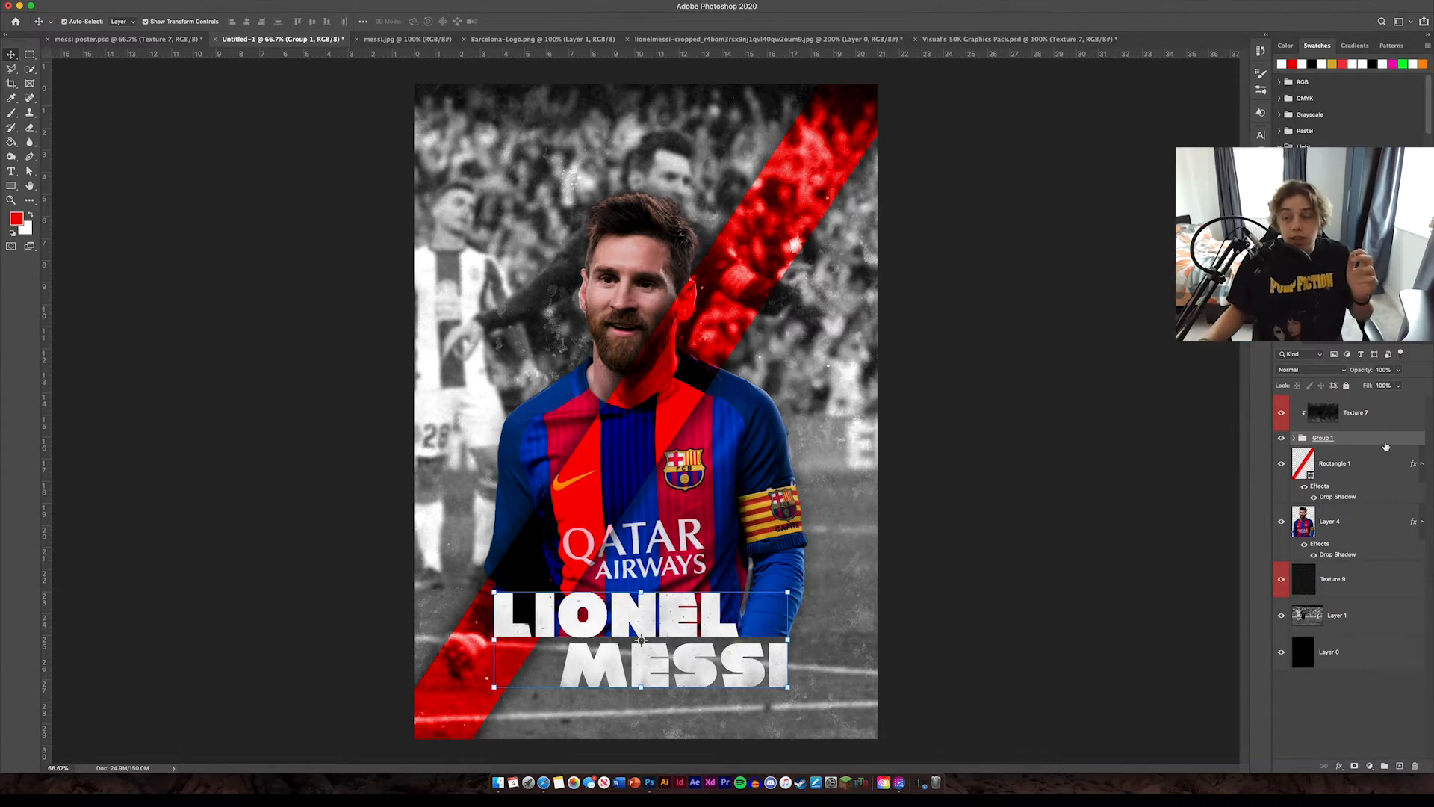
click(1379, 424)
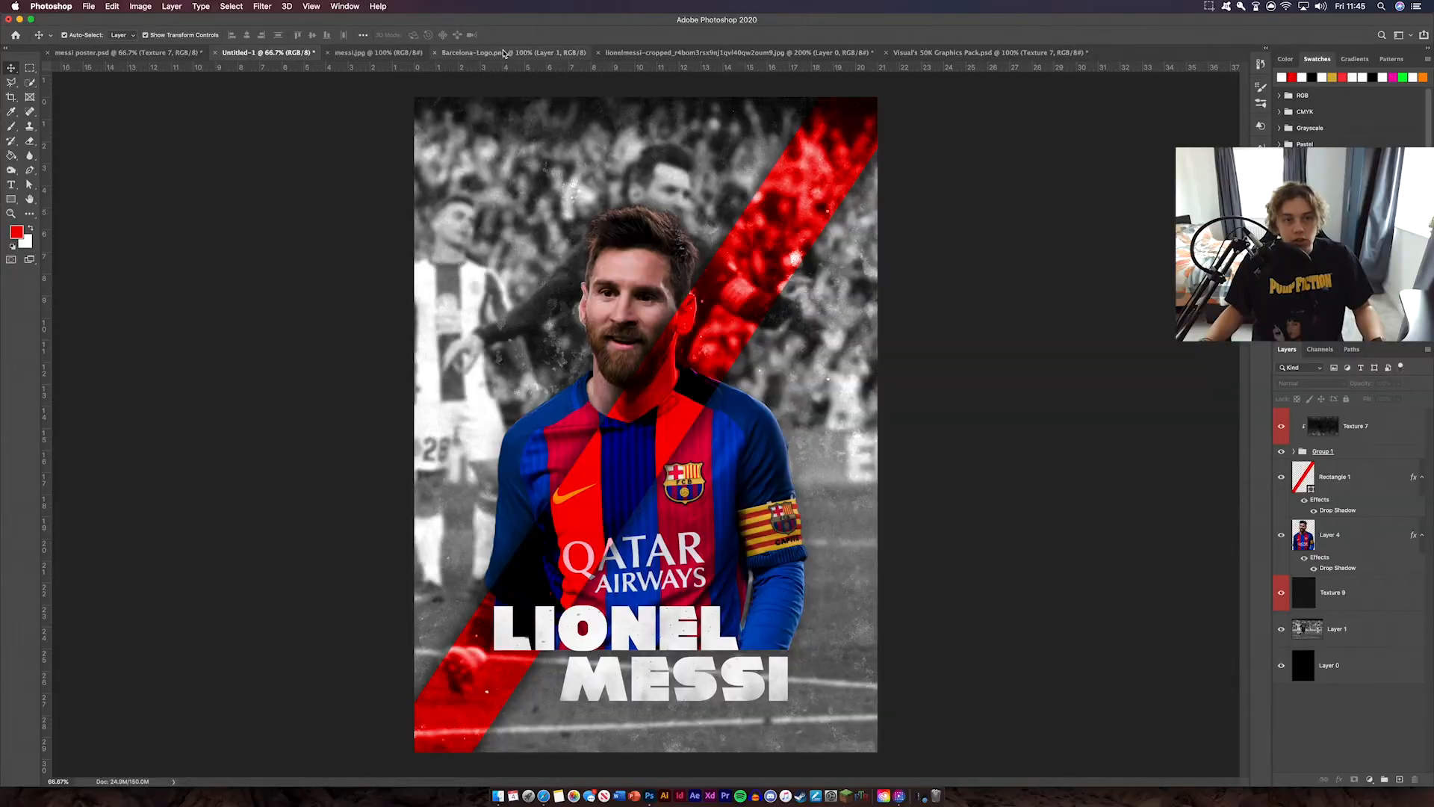
Bring the Barcelona logo into the poster, place it small in the upper-left corner and lower its opacity.
click(504, 52)
drag(625, 387, 526, 166)
drag(329, 165, 679, 158)
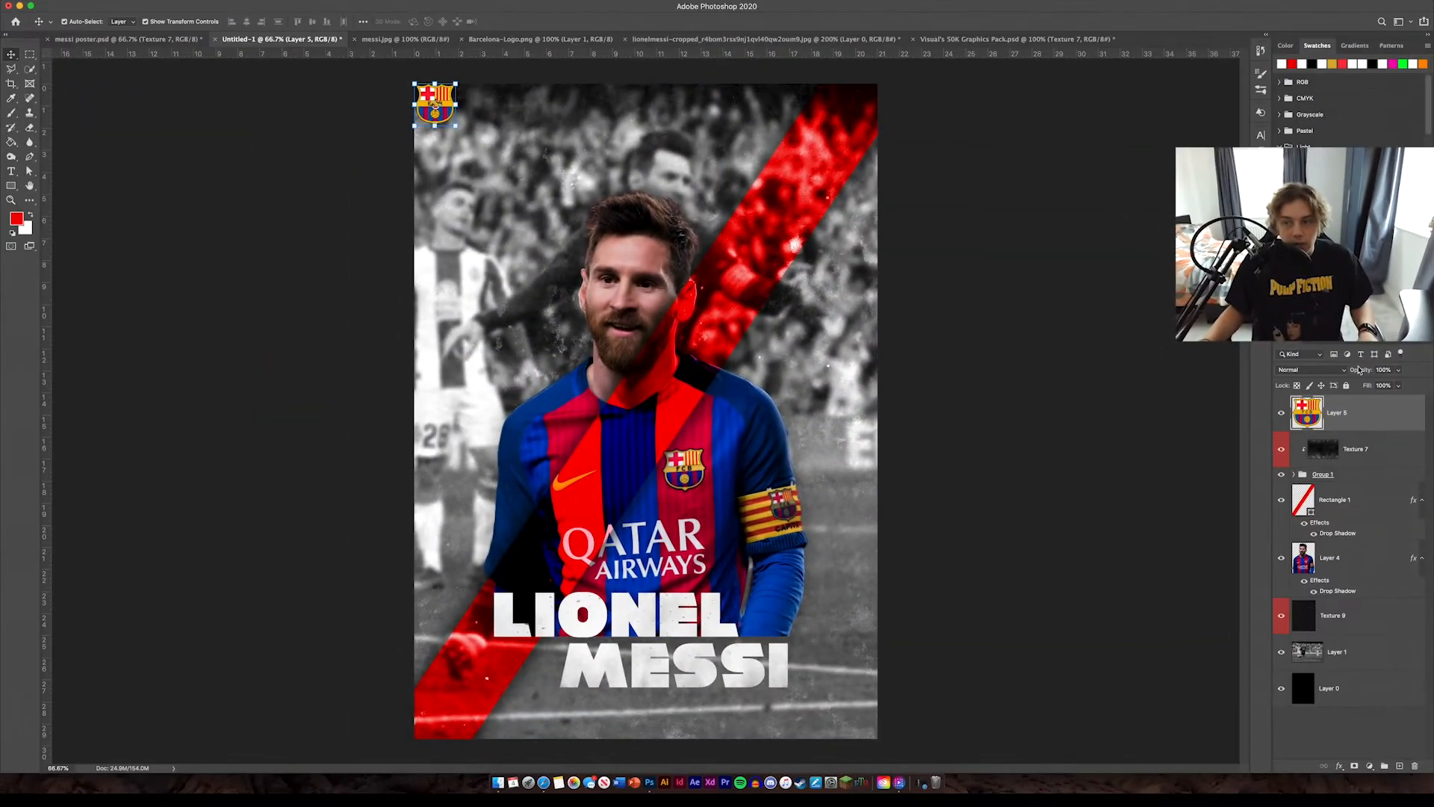
mouse_move(1371, 373)
mouse_down()
mouse_move(1322, 373)
mouse_move(1361, 374)
mouse_up()
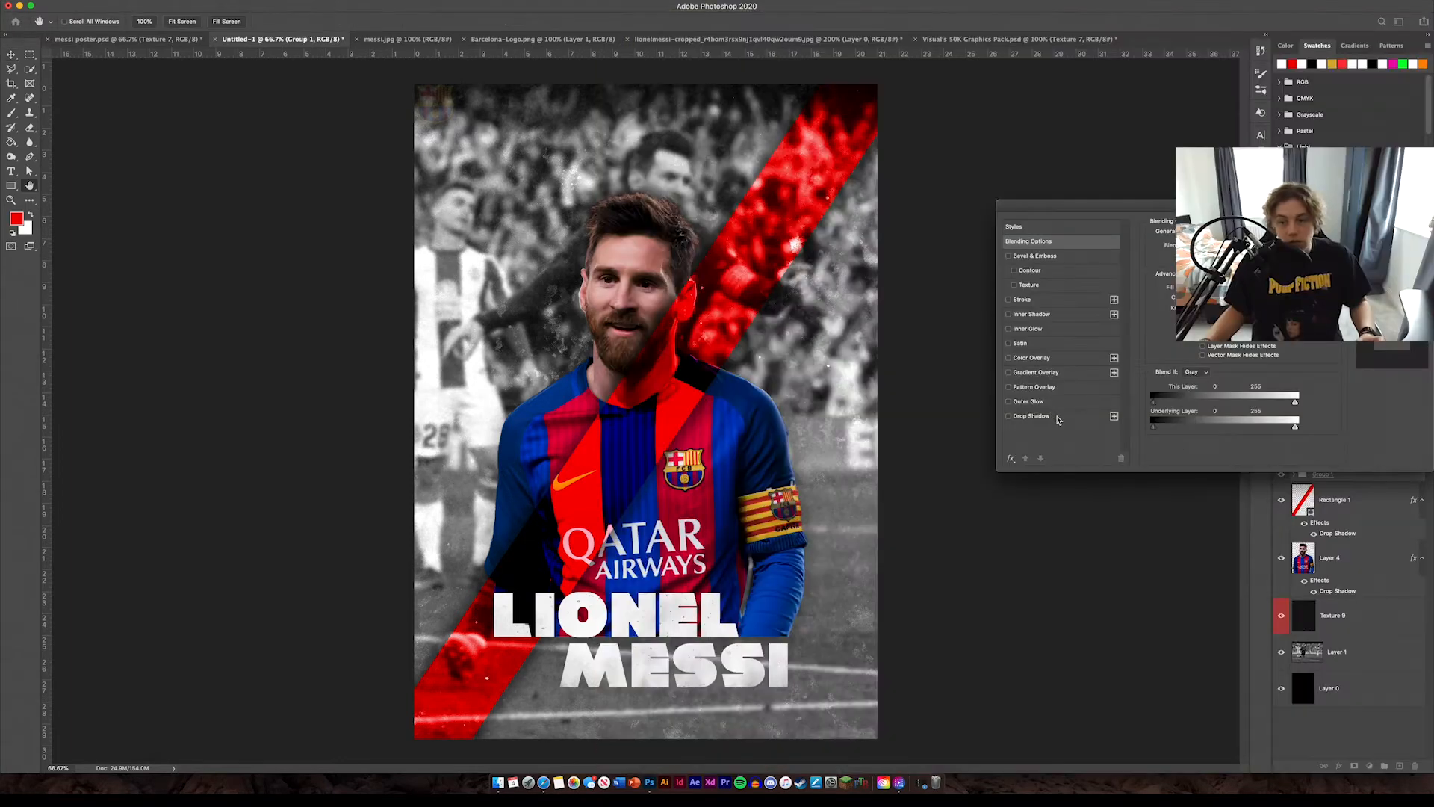
Add a Drop Shadow layer style to the title text group and reduce the shadow's opacity.
click(1057, 420)
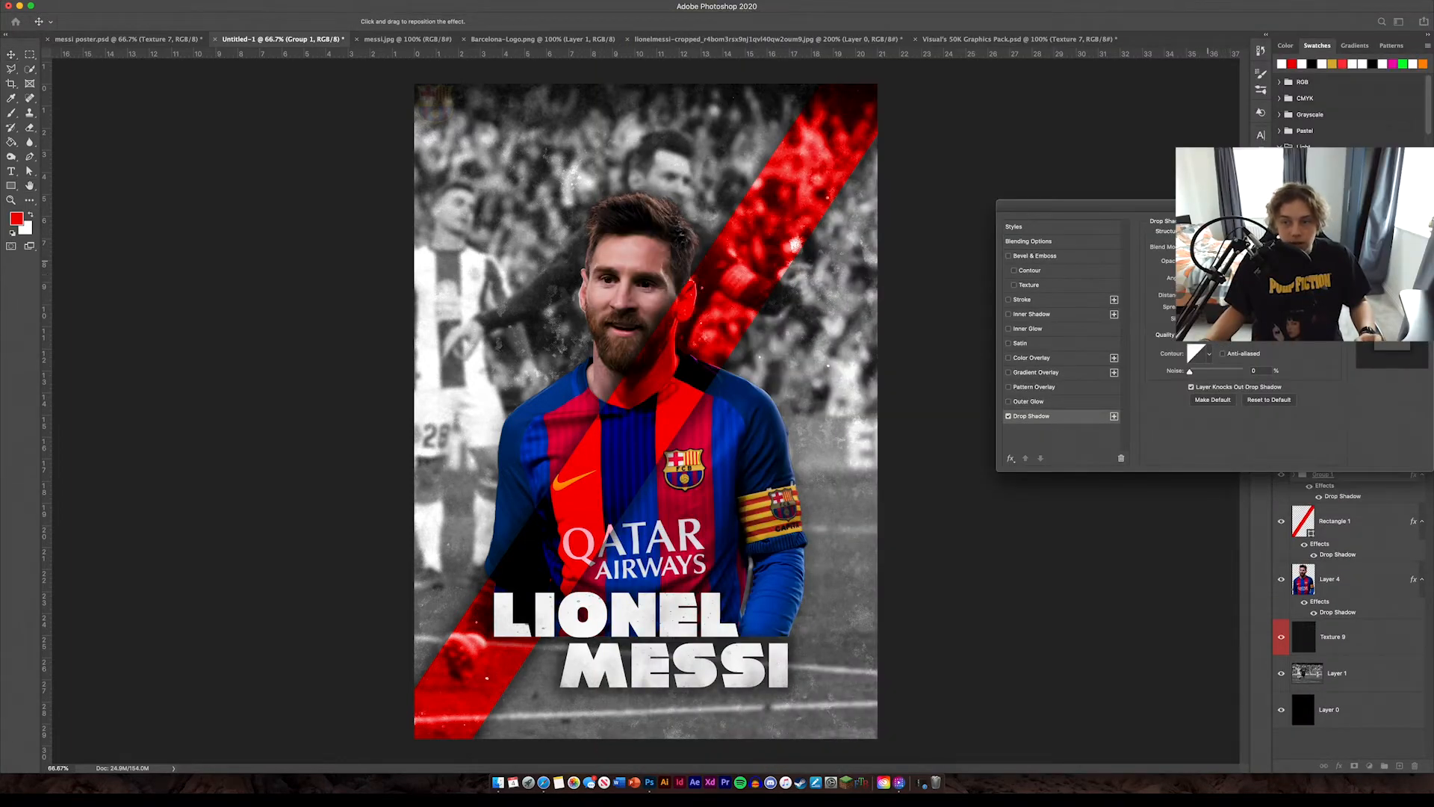
drag(1208, 261, 1200, 261)
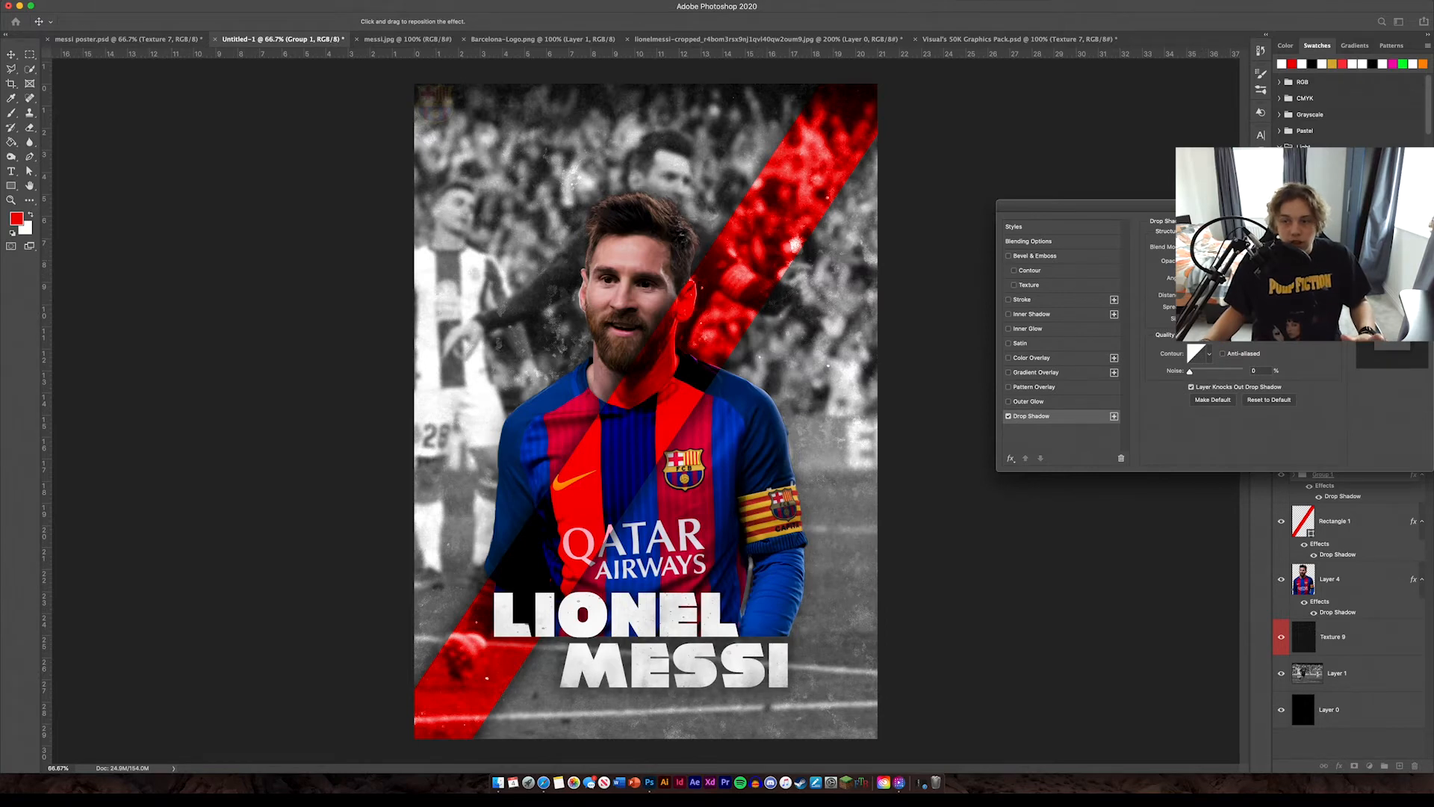
click(1391, 226)
click(991, 445)
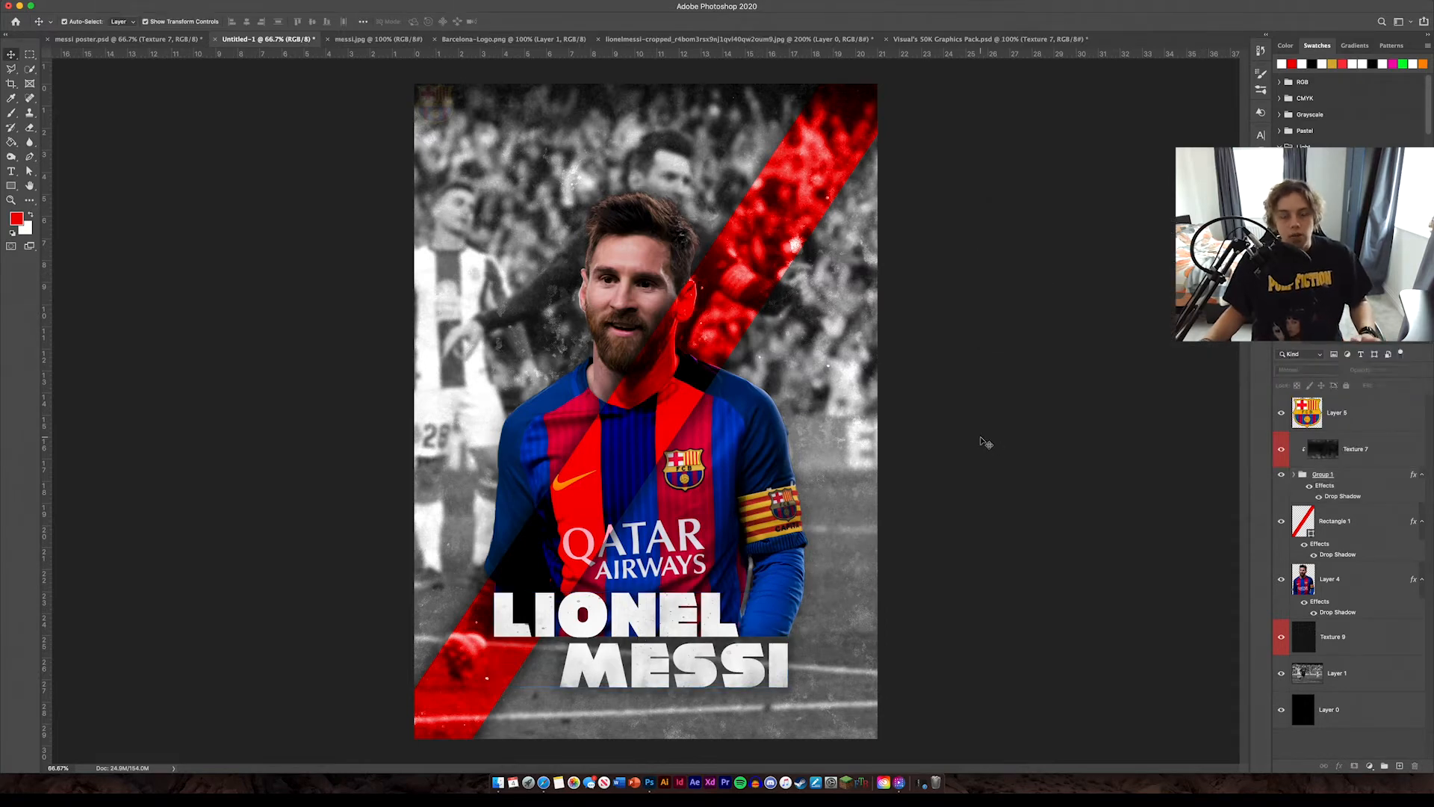
Add the text 10 in the poster's upper-left area and set its font to LeviBrush.
click(10, 172)
click(452, 171)
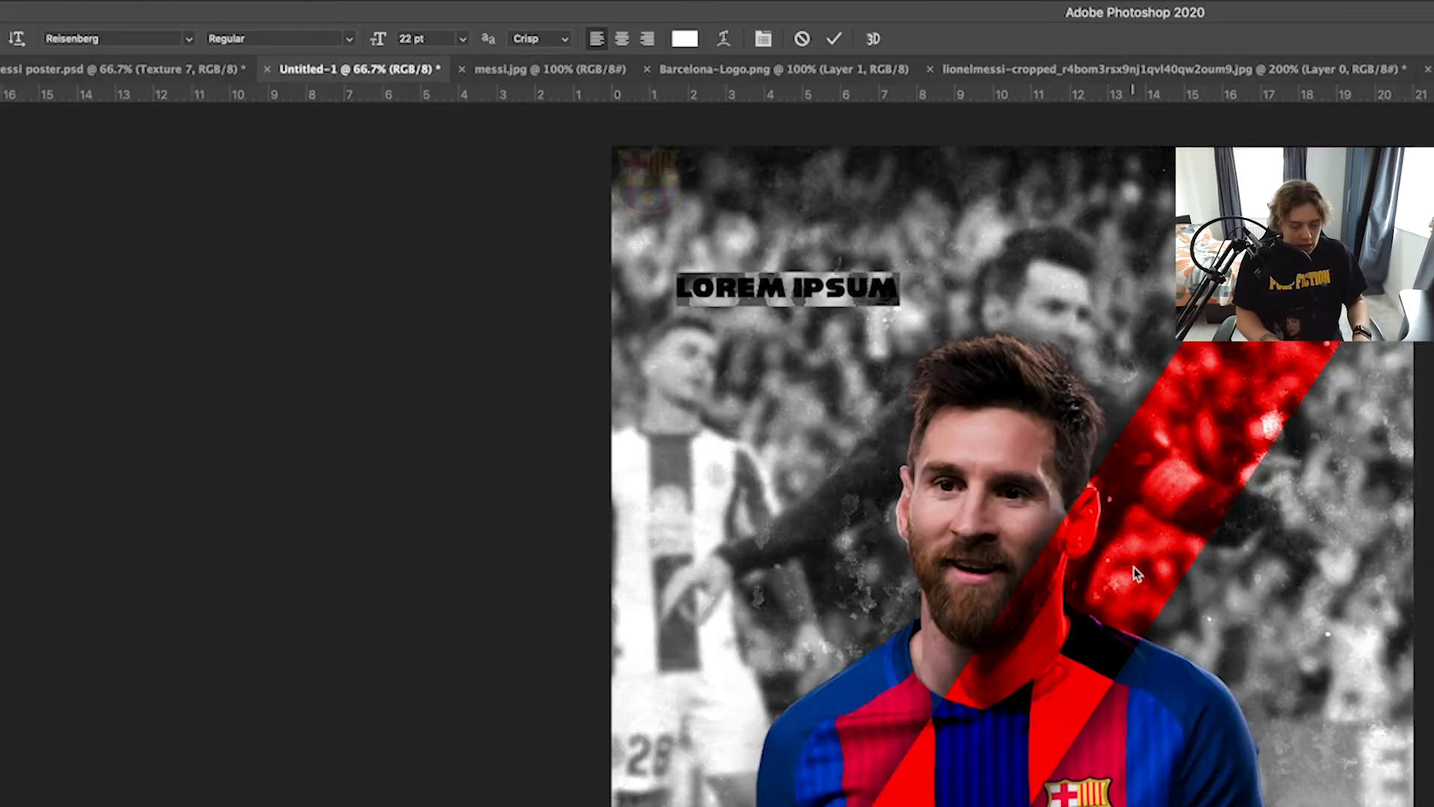
text(10)
drag(713, 290, 676, 281)
click(190, 42)
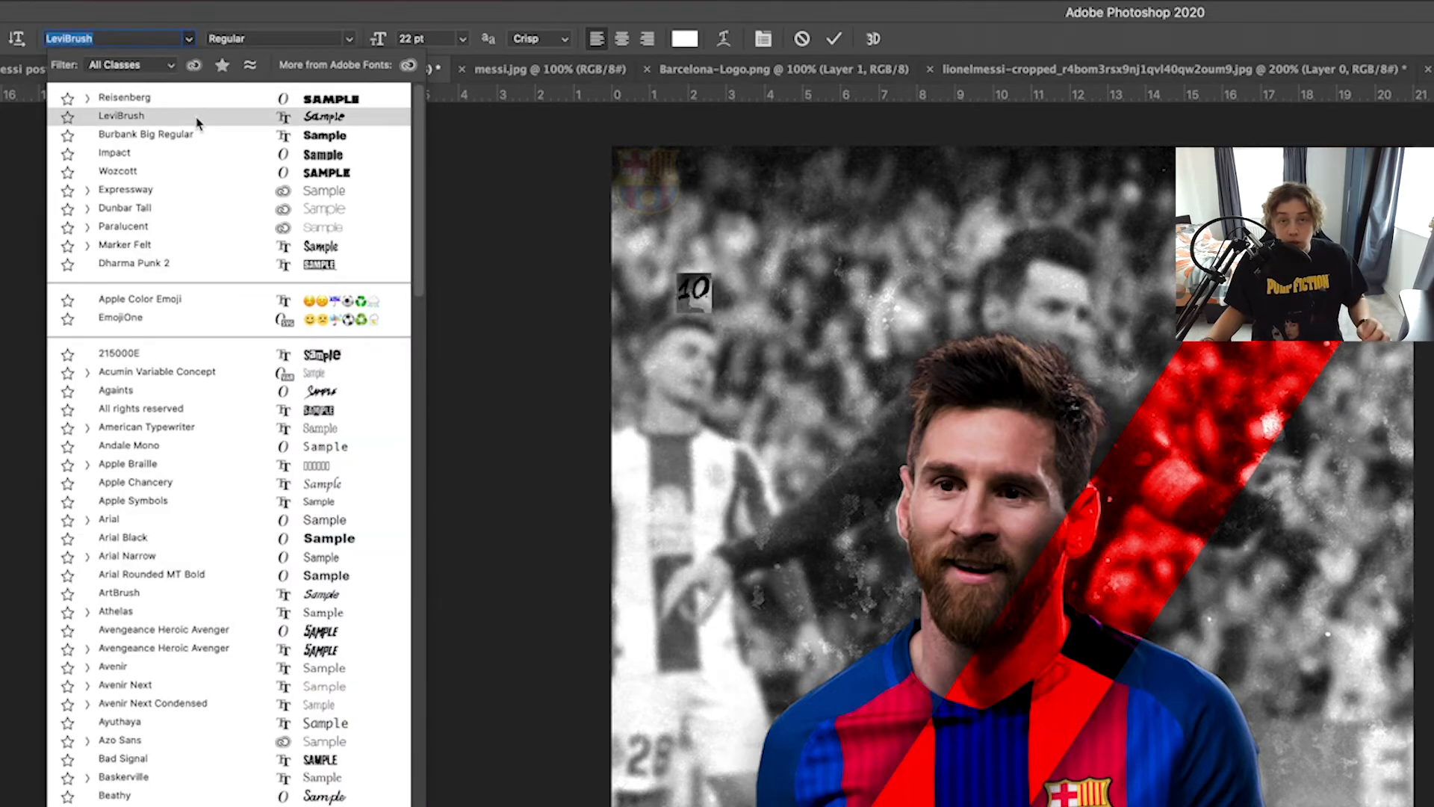
click(196, 118)
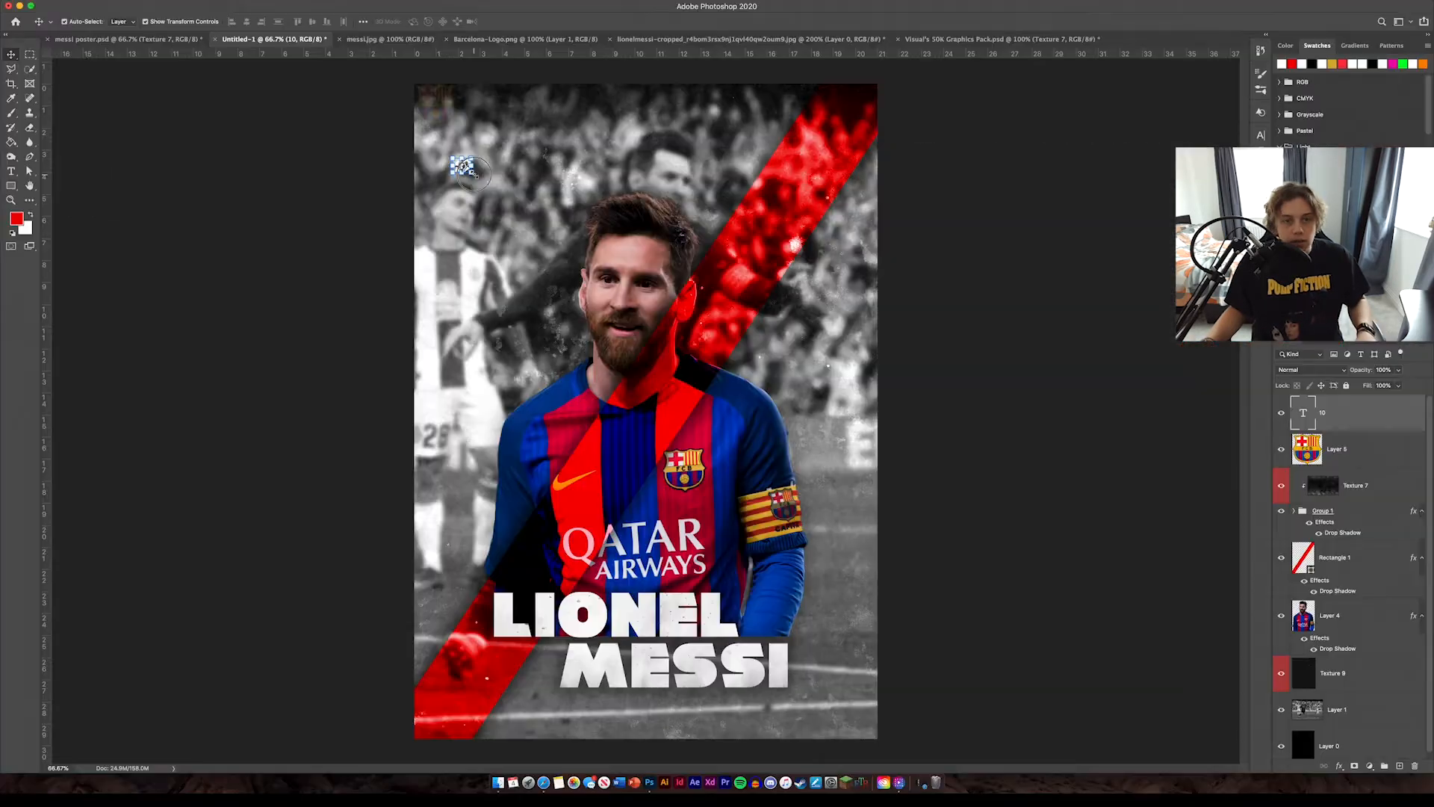
Enlarge the 10 and tilt it clockwise so it sits above and to the left of the player's head.
drag(473, 174, 599, 288)
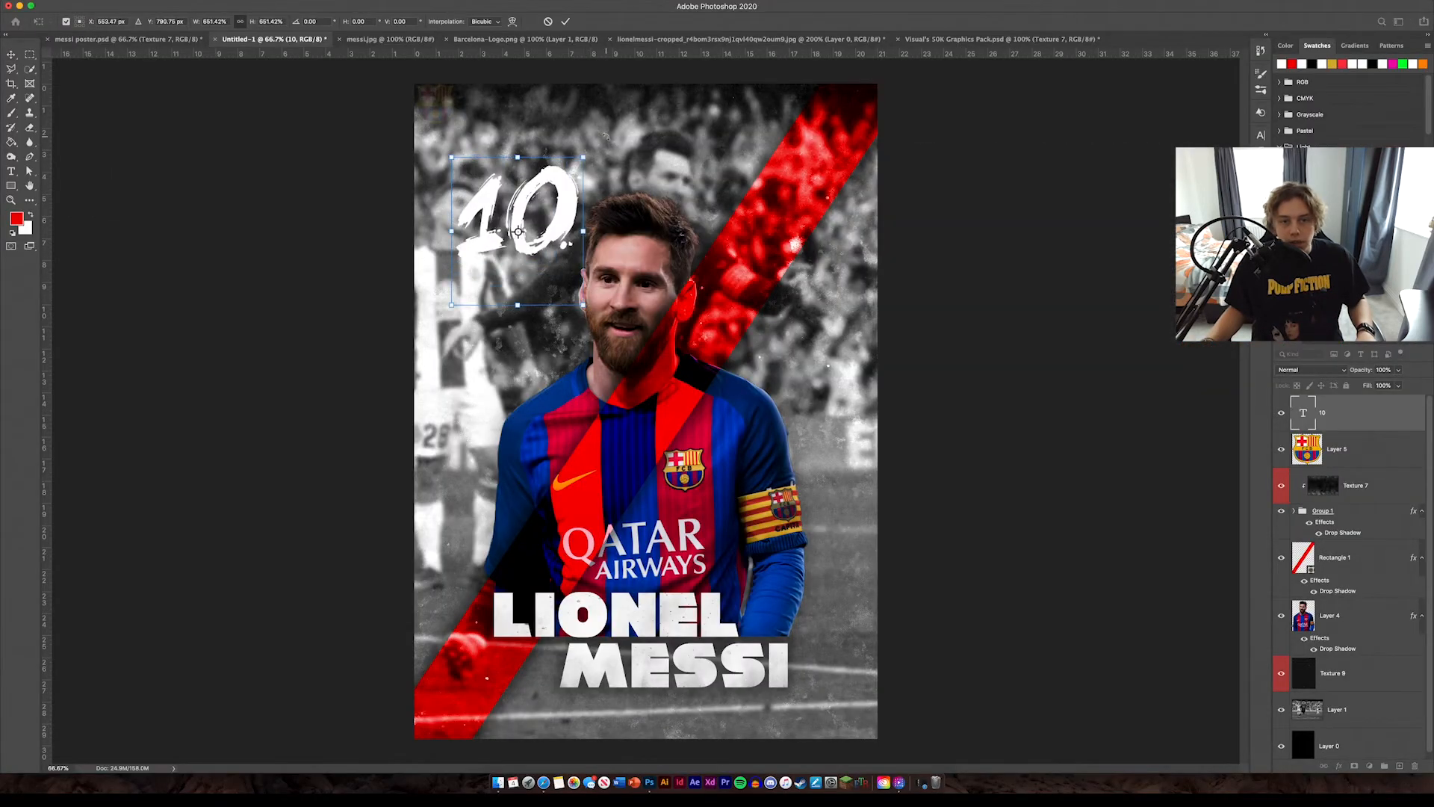
drag(603, 142, 629, 165)
drag(472, 232, 414, 254)
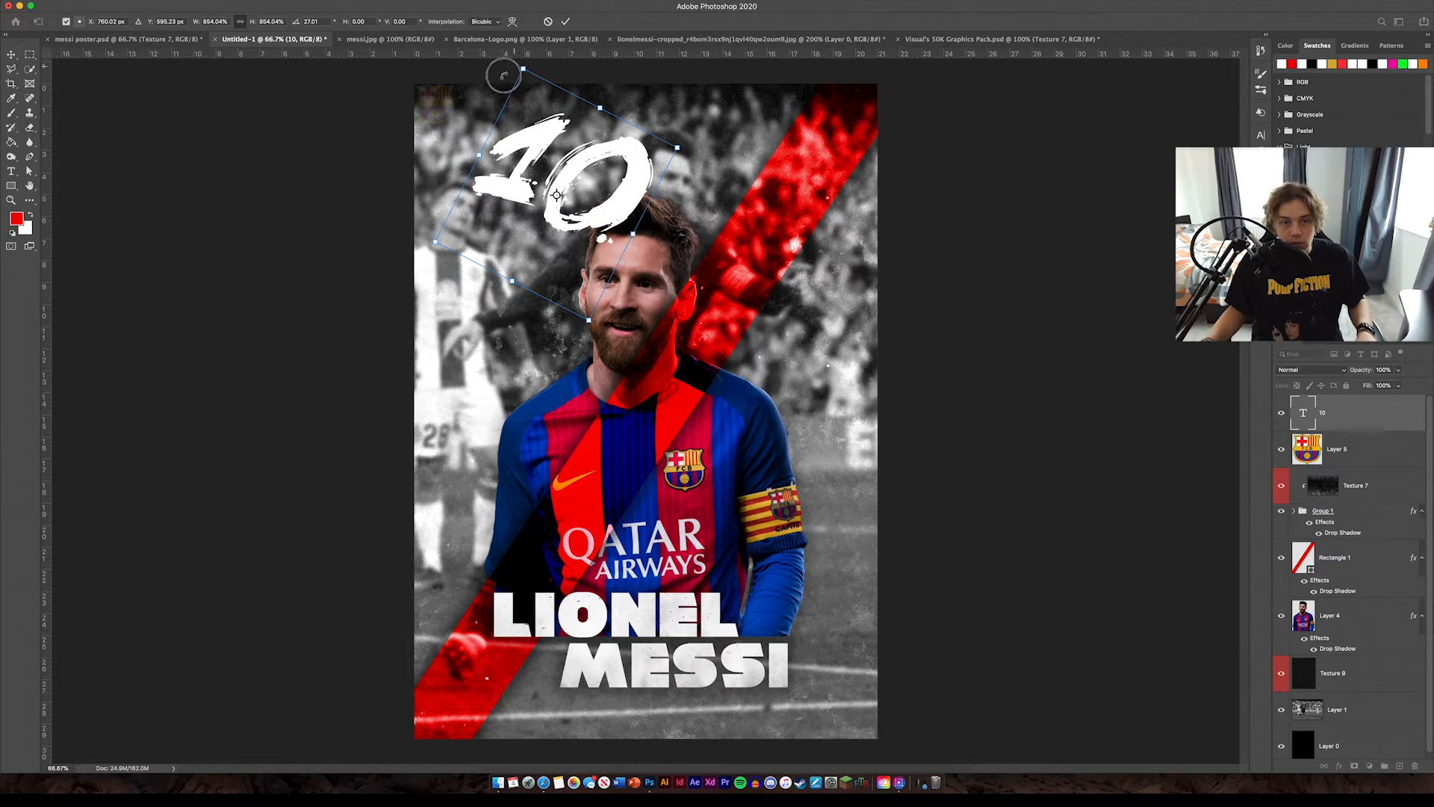
drag(503, 75, 497, 88)
click(572, 29)
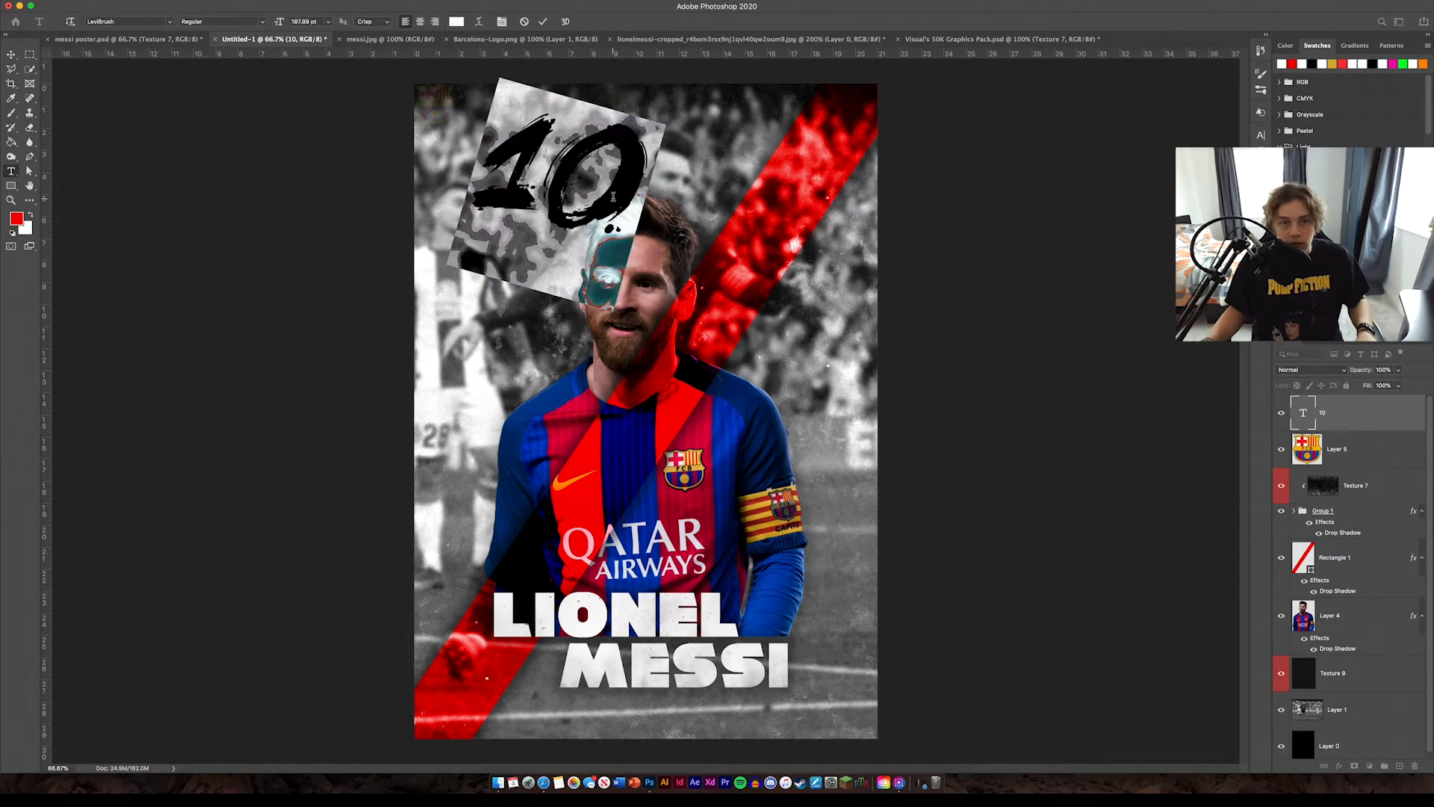
Colour the 10 gold and move its layer beneath the player cutout, directly above Texture 9.
double_click(612, 198)
click(1331, 63)
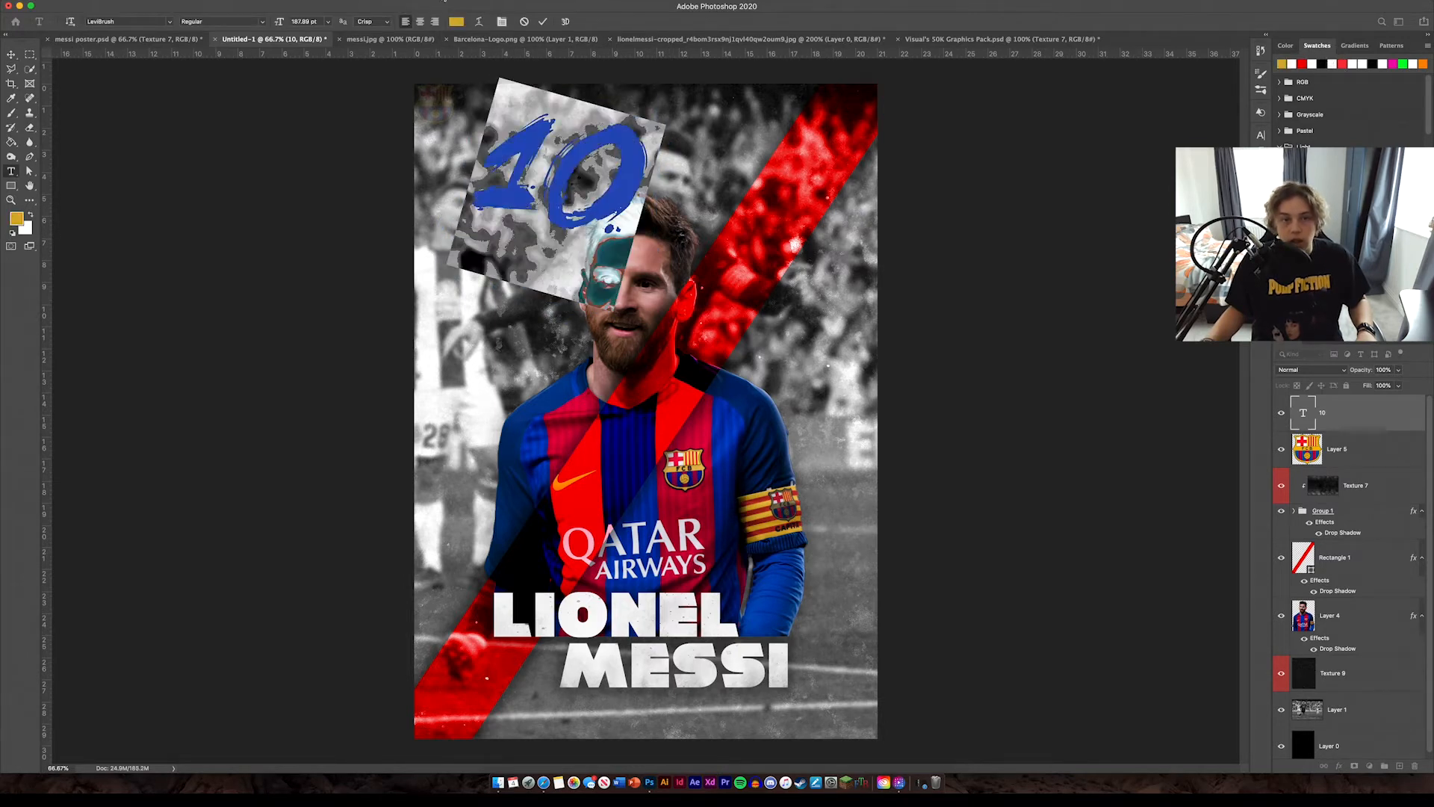
click(11, 54)
click(271, 195)
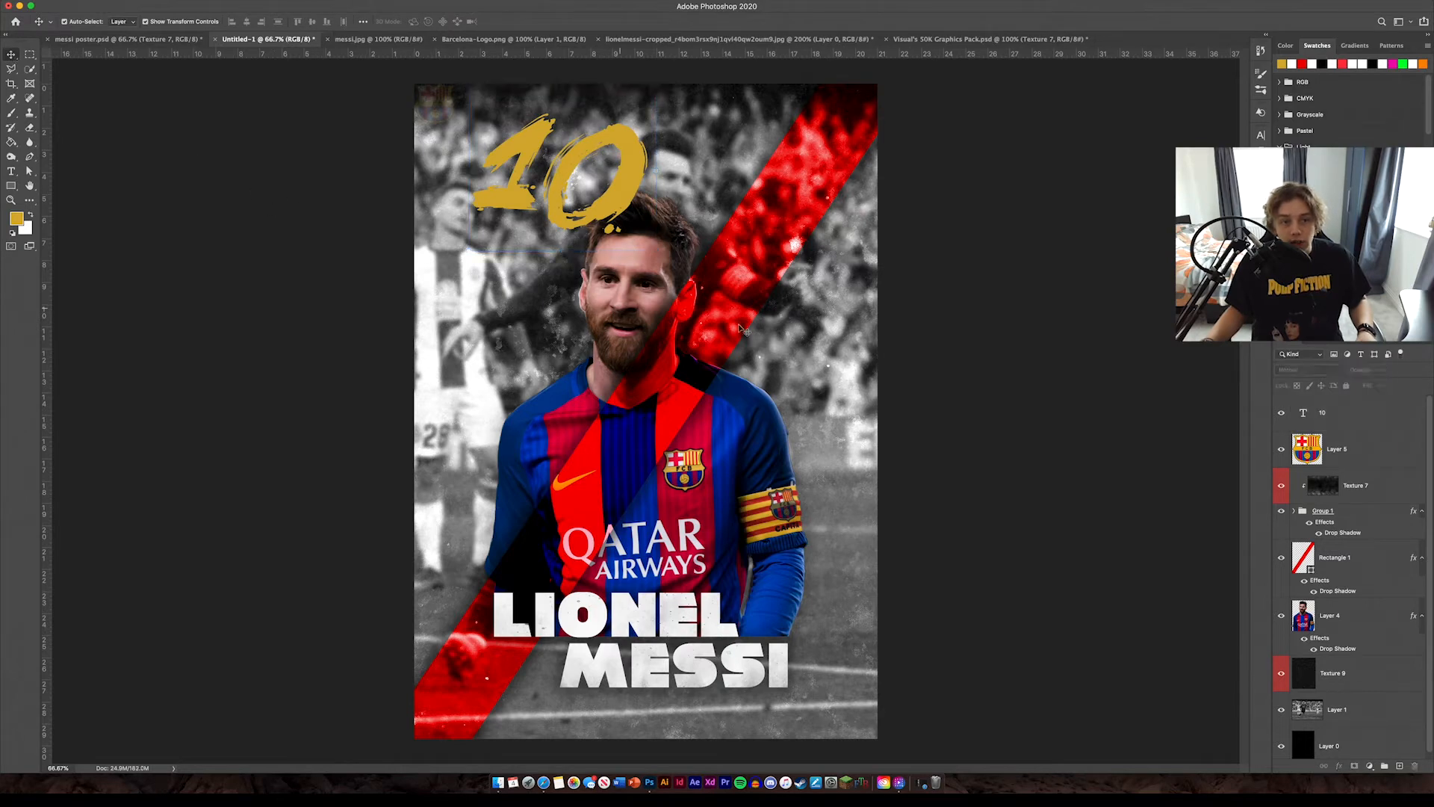
drag(1381, 425, 1377, 655)
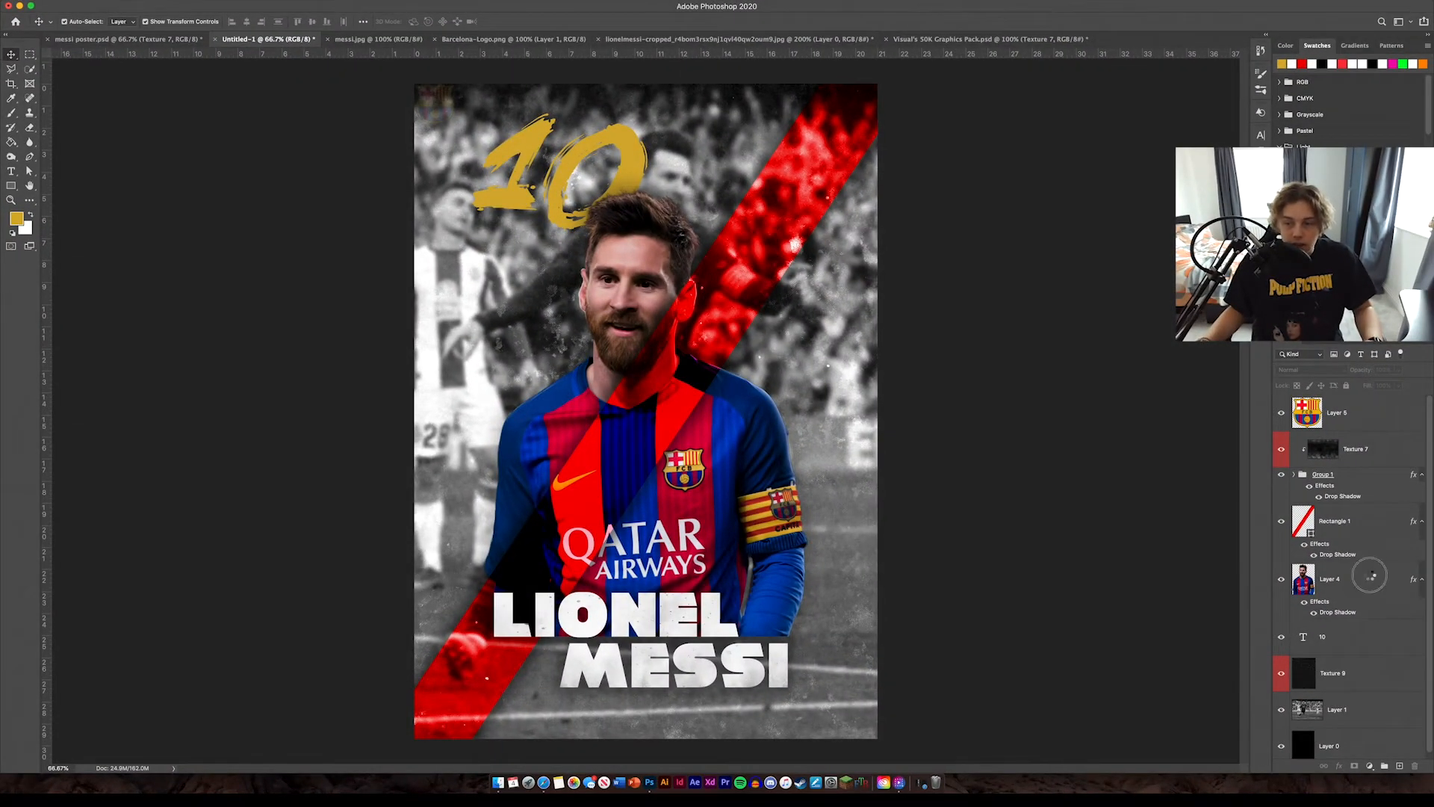
Review the Drop Shadow settings of the player cutout's layer style and deselect the layer.
double_click(1372, 575)
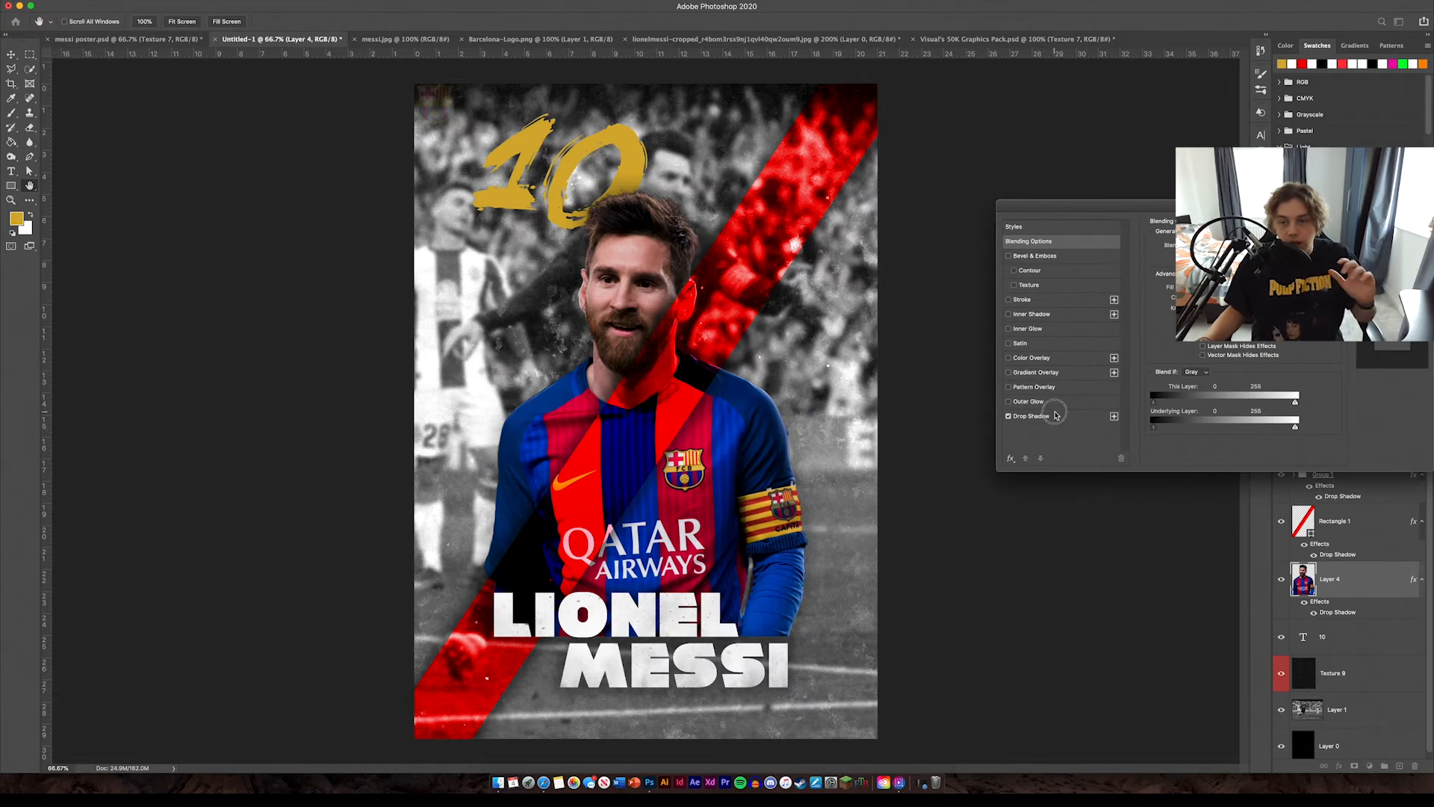
click(1045, 415)
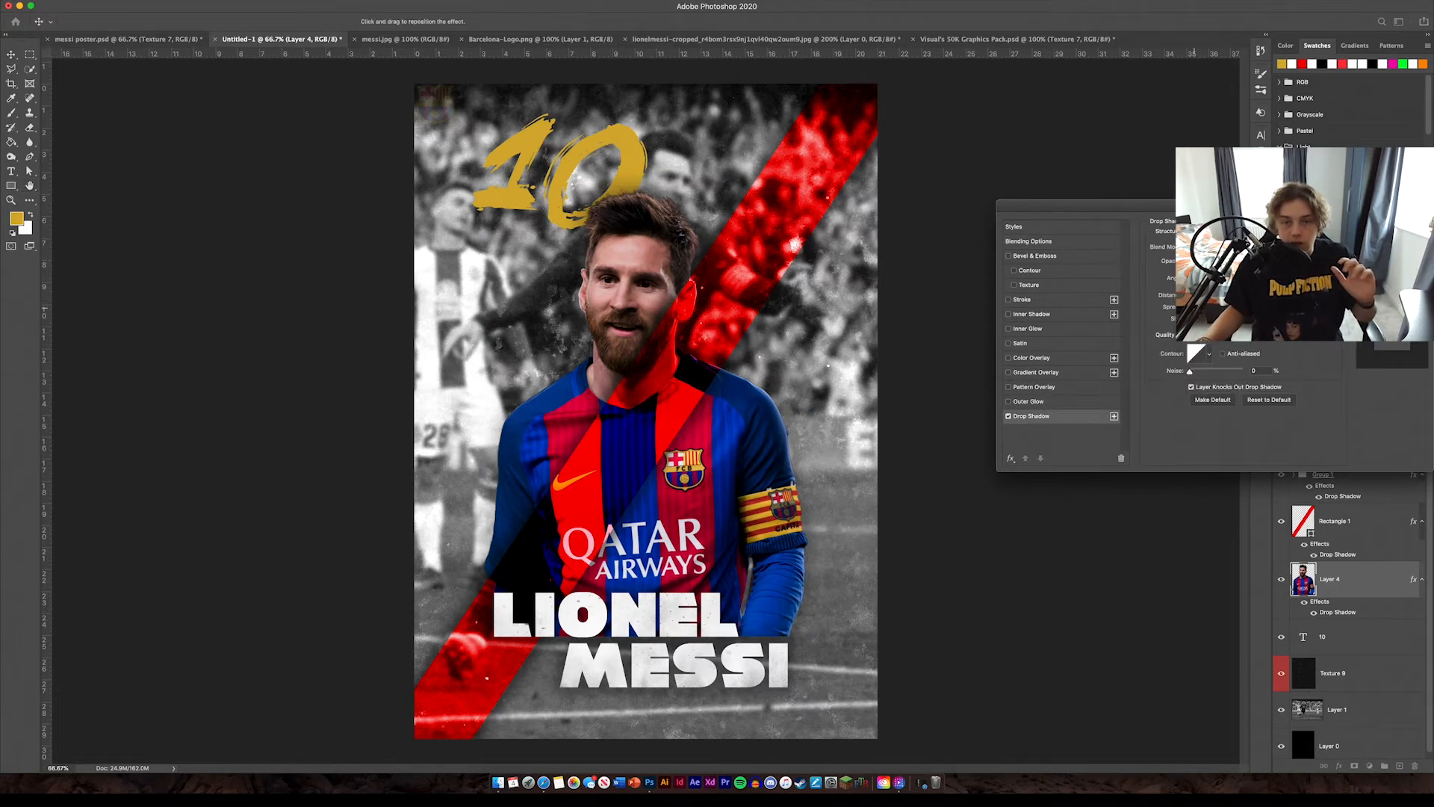
key(Return)
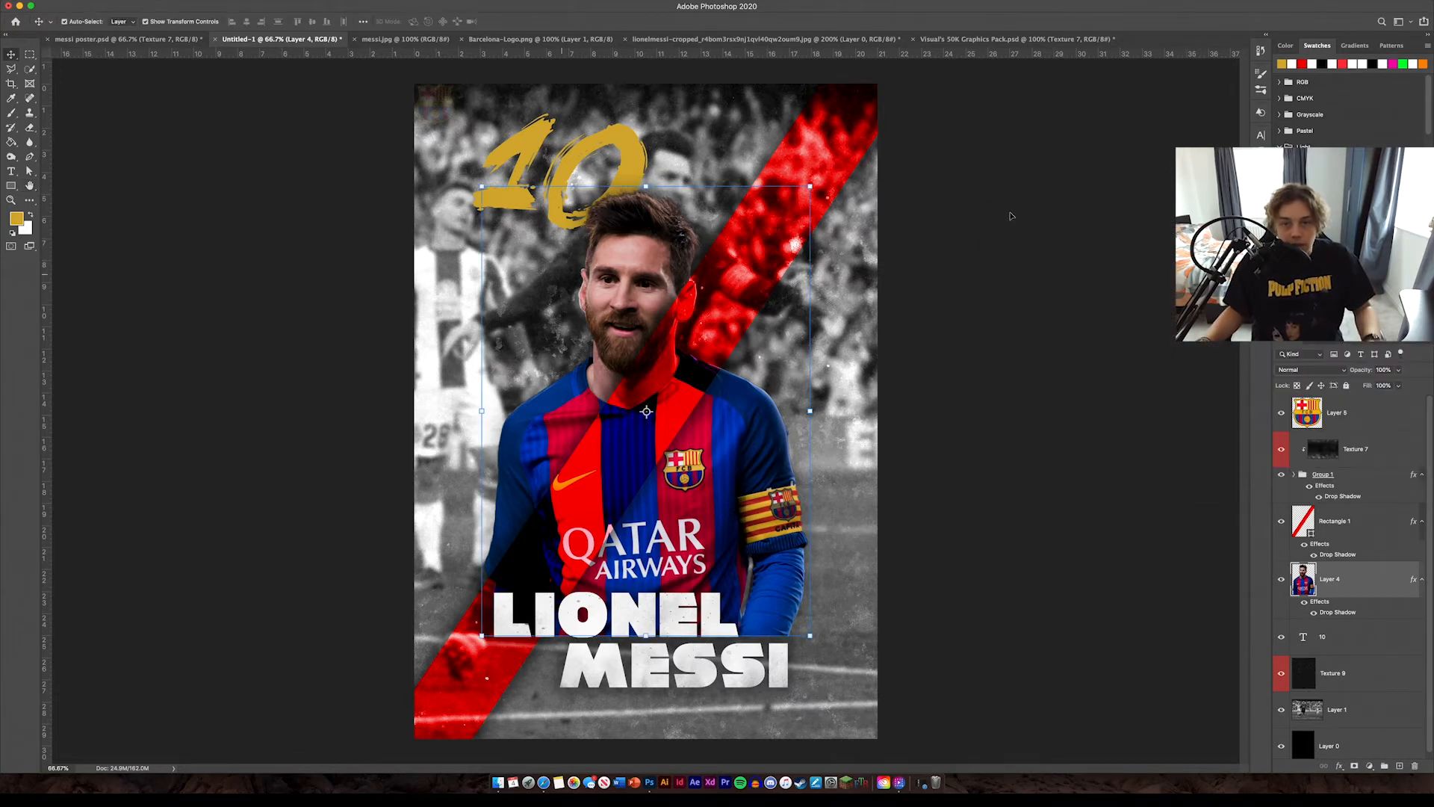
click(944, 210)
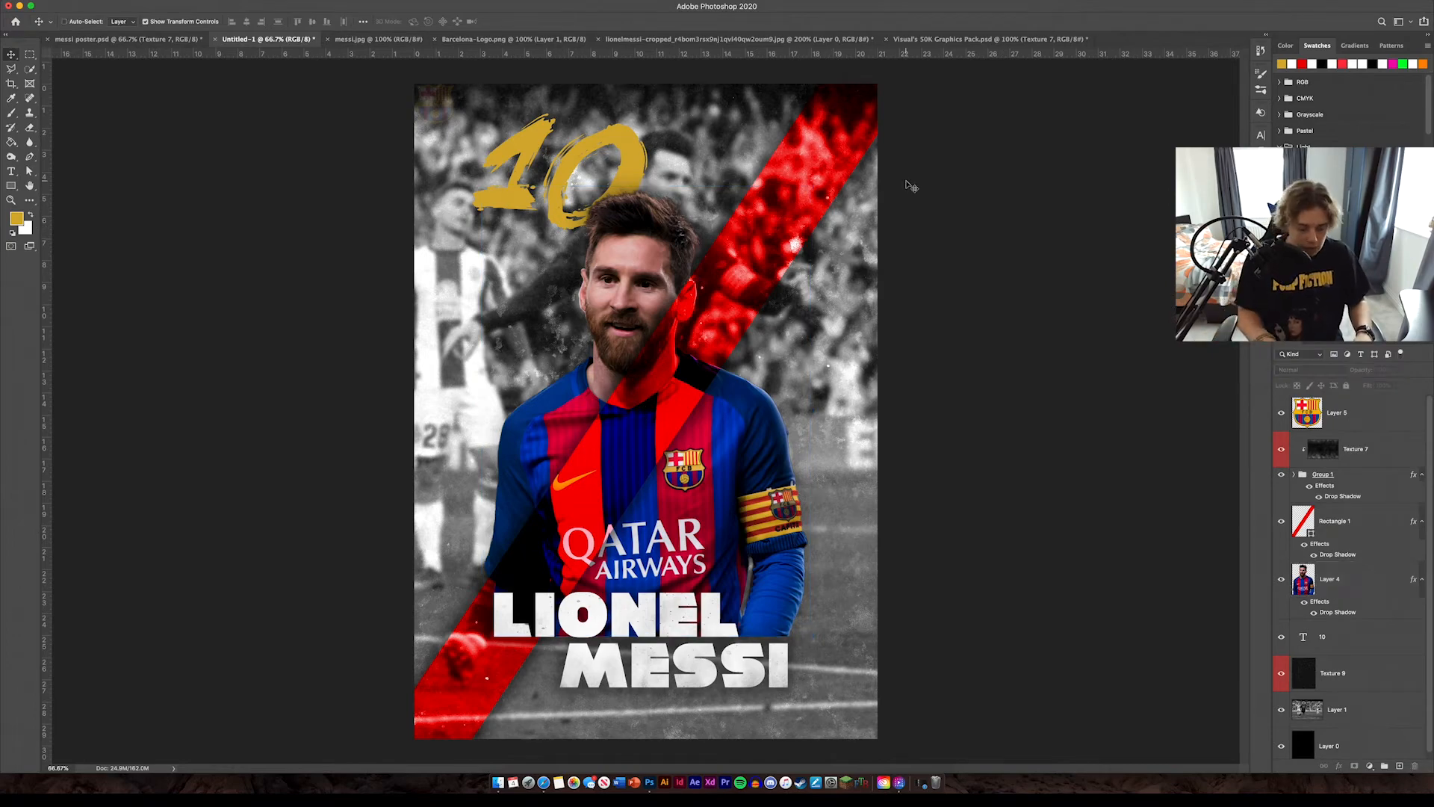
Inspect the cutout edges around the player's hair up close, with the Eraser ready on the player layer.
key(super+plus)
key(super+plus)
scroll(906, 185, up, 10)
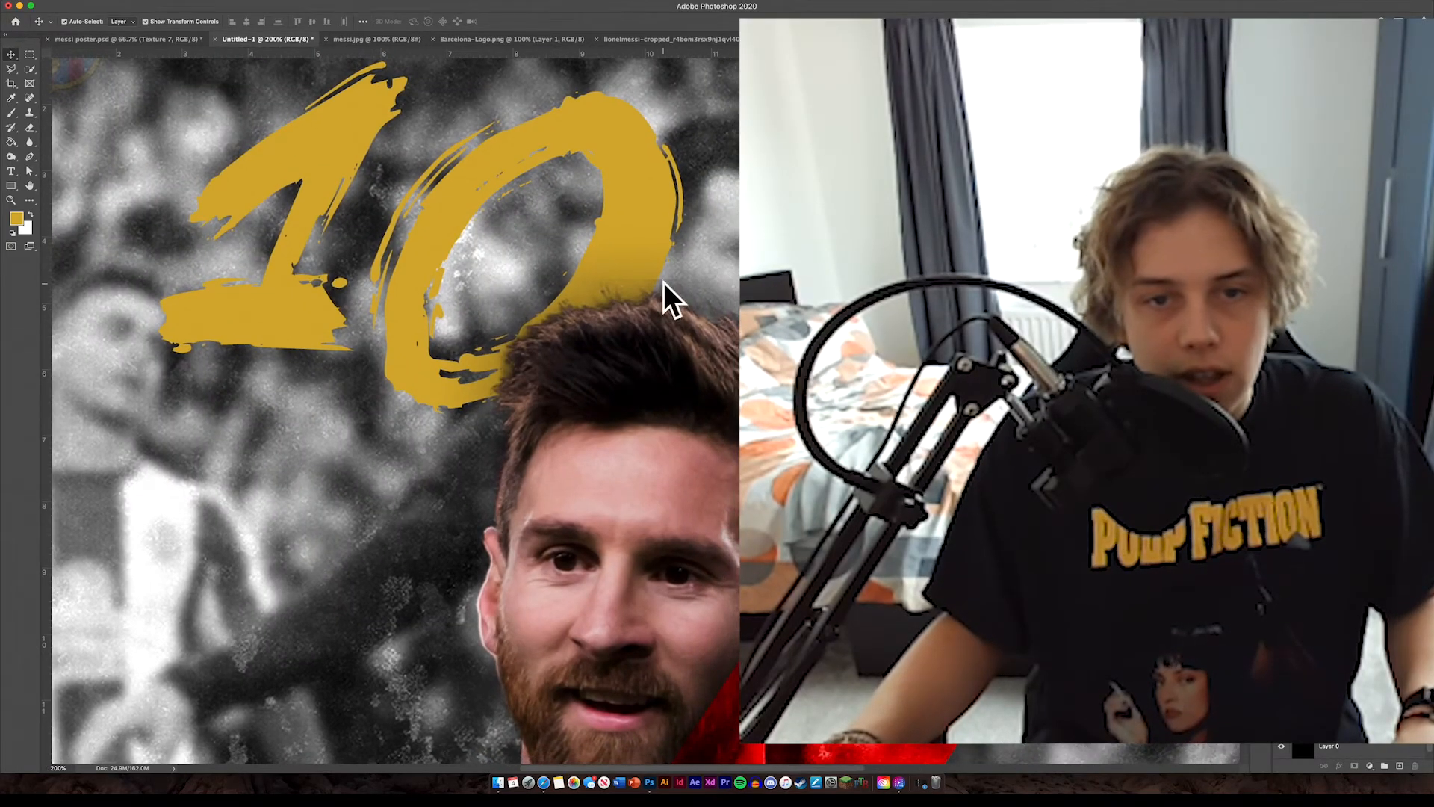
key(e)
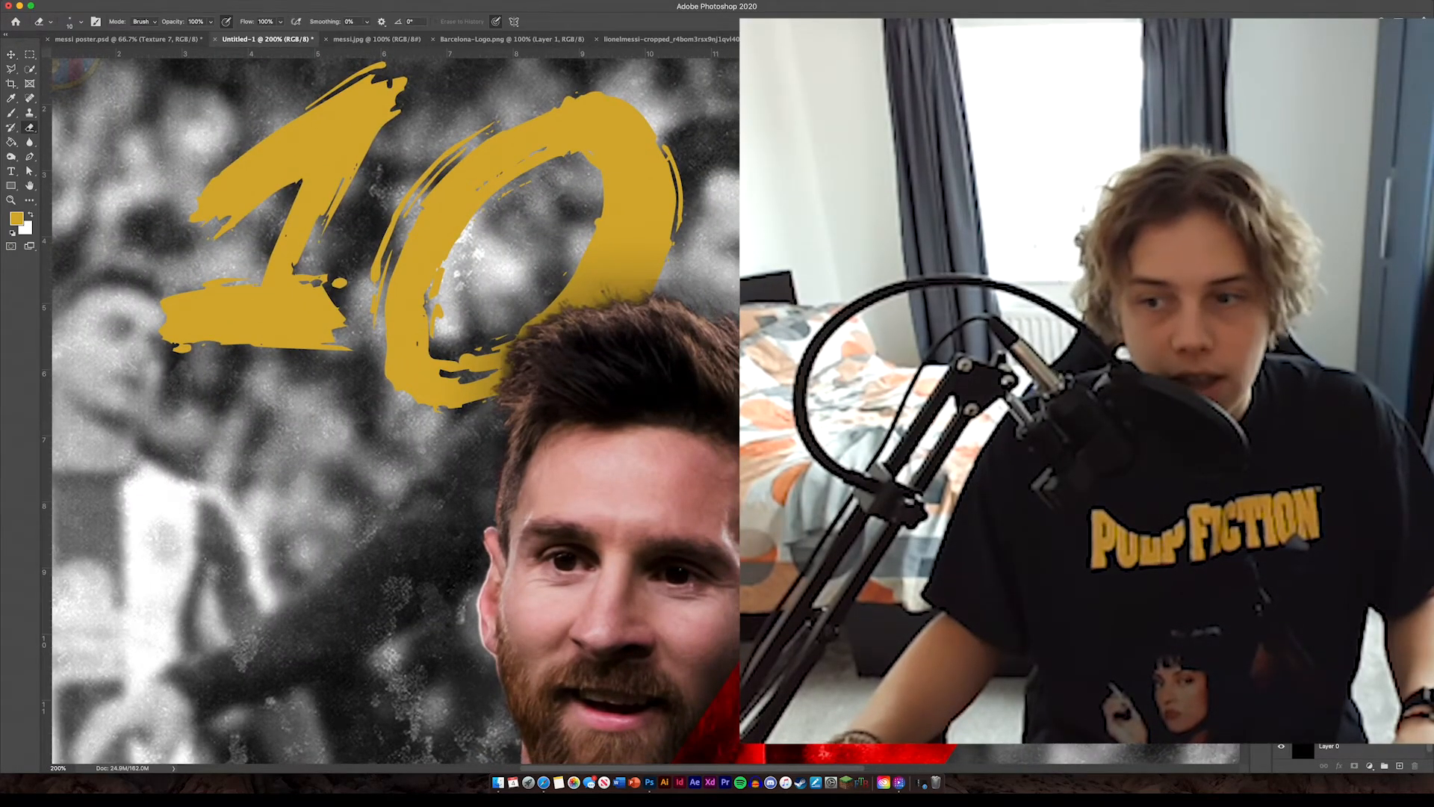
click(1329, 620)
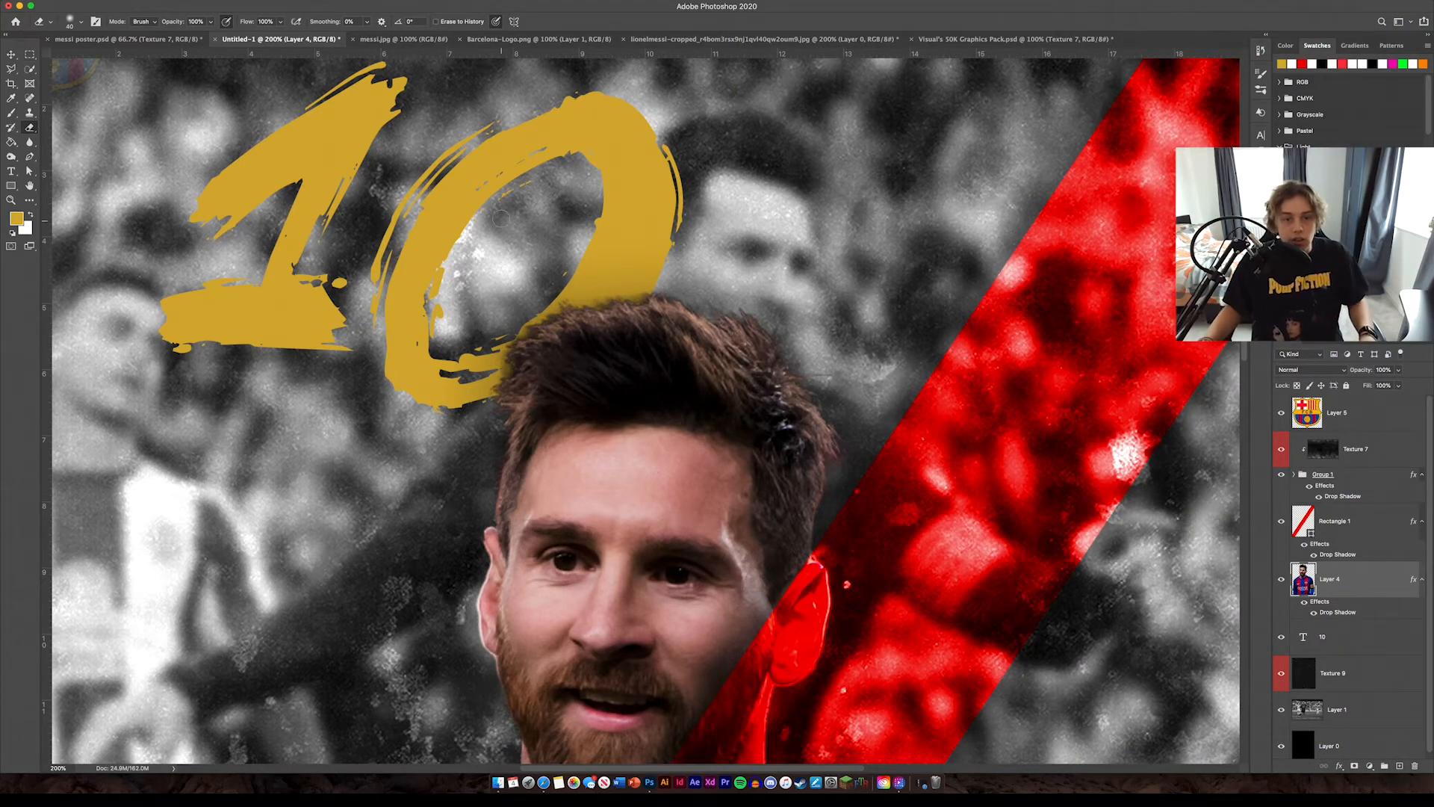
key(v)
key(super+1)
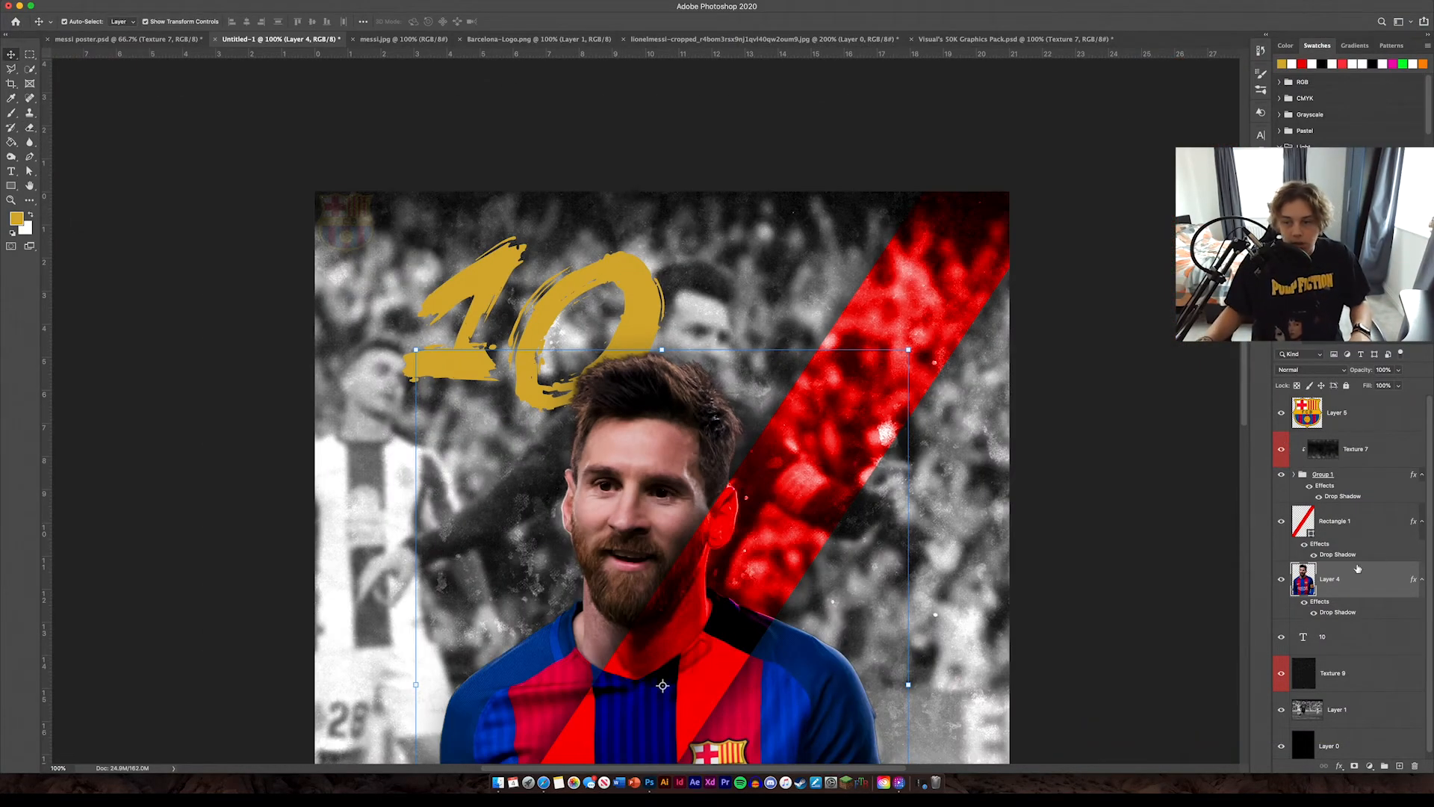
Add a Drop Shadow to the gold 10 and change its layer blend mode so the number blends into the crowd.
click(1368, 635)
double_click(1368, 635)
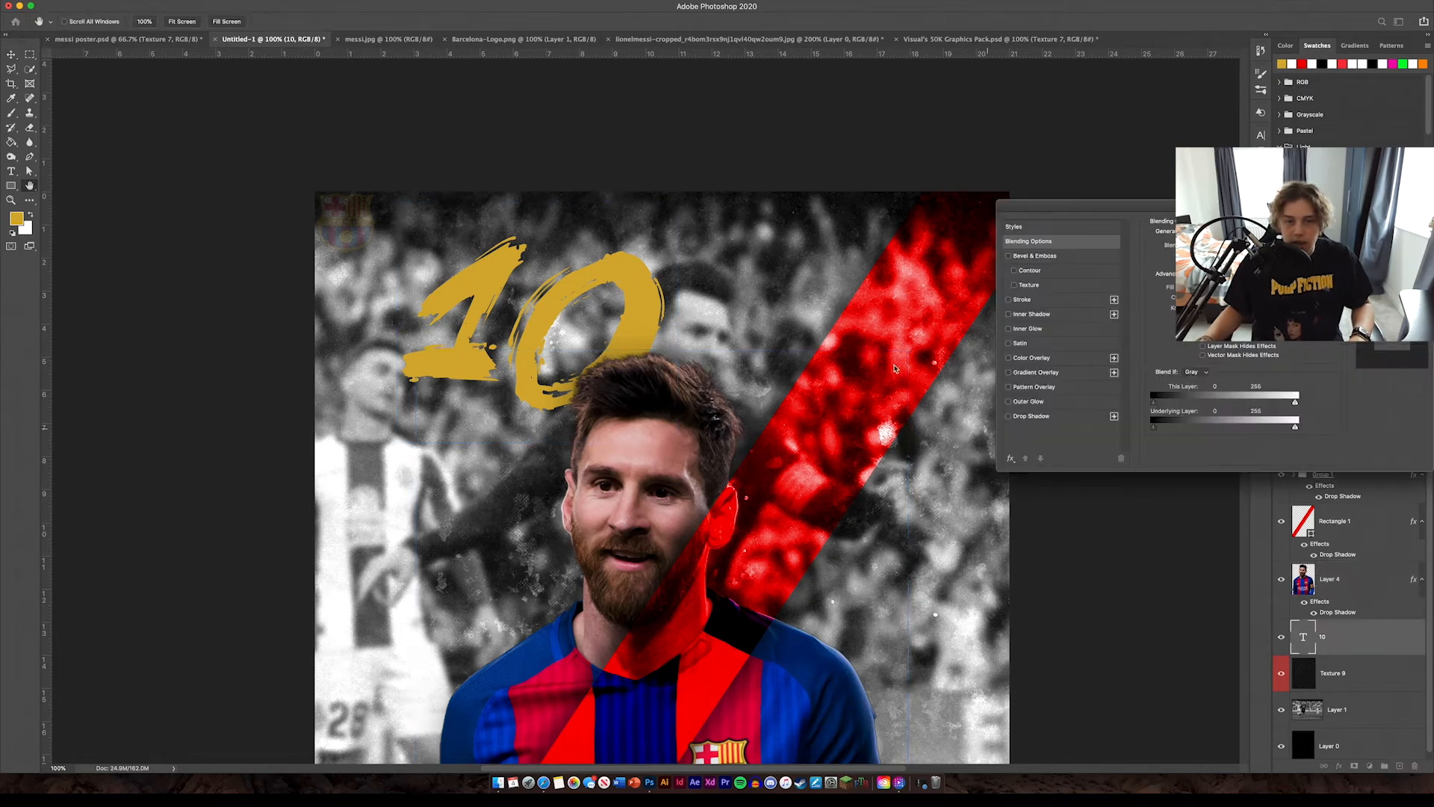
click(1031, 416)
key(Return)
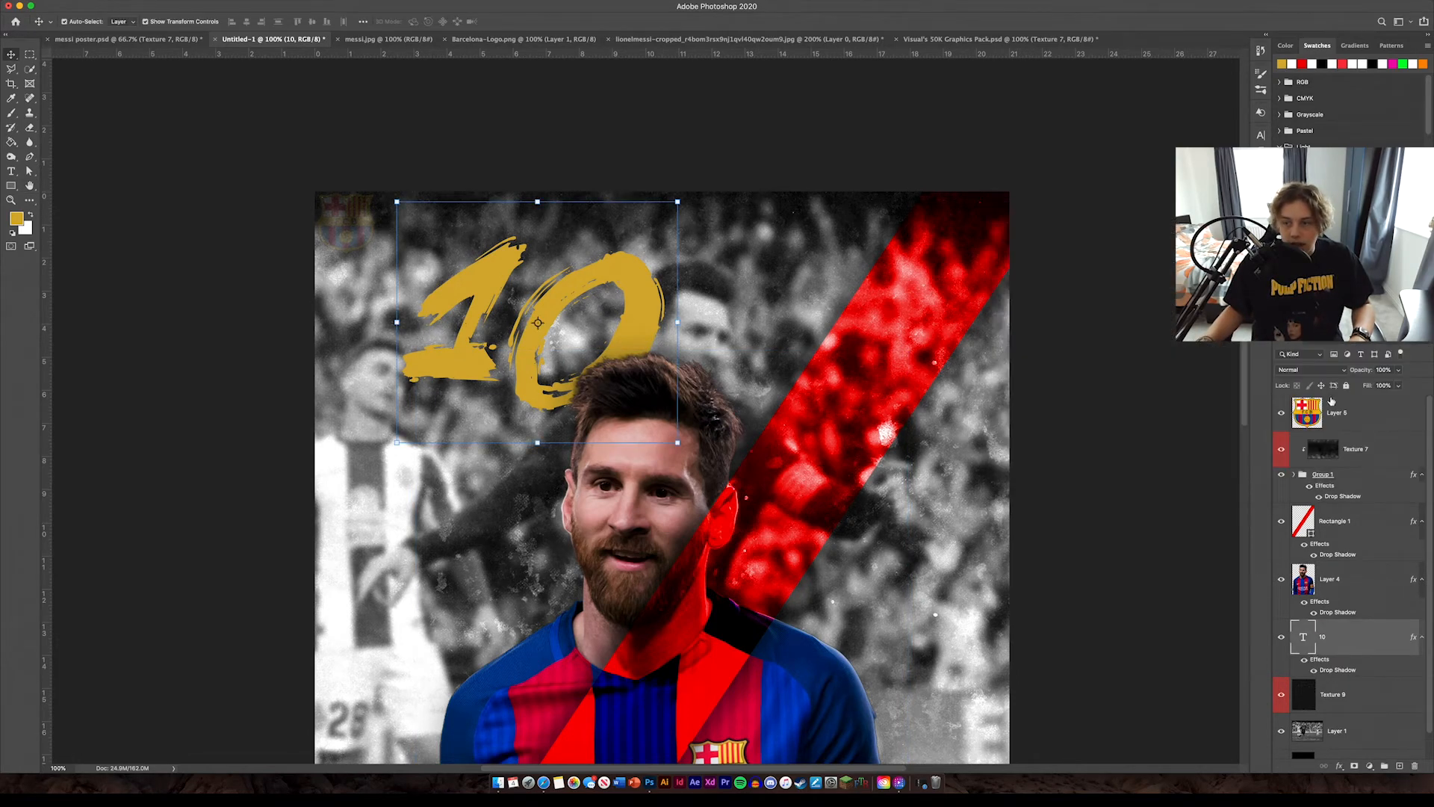
click(1307, 369)
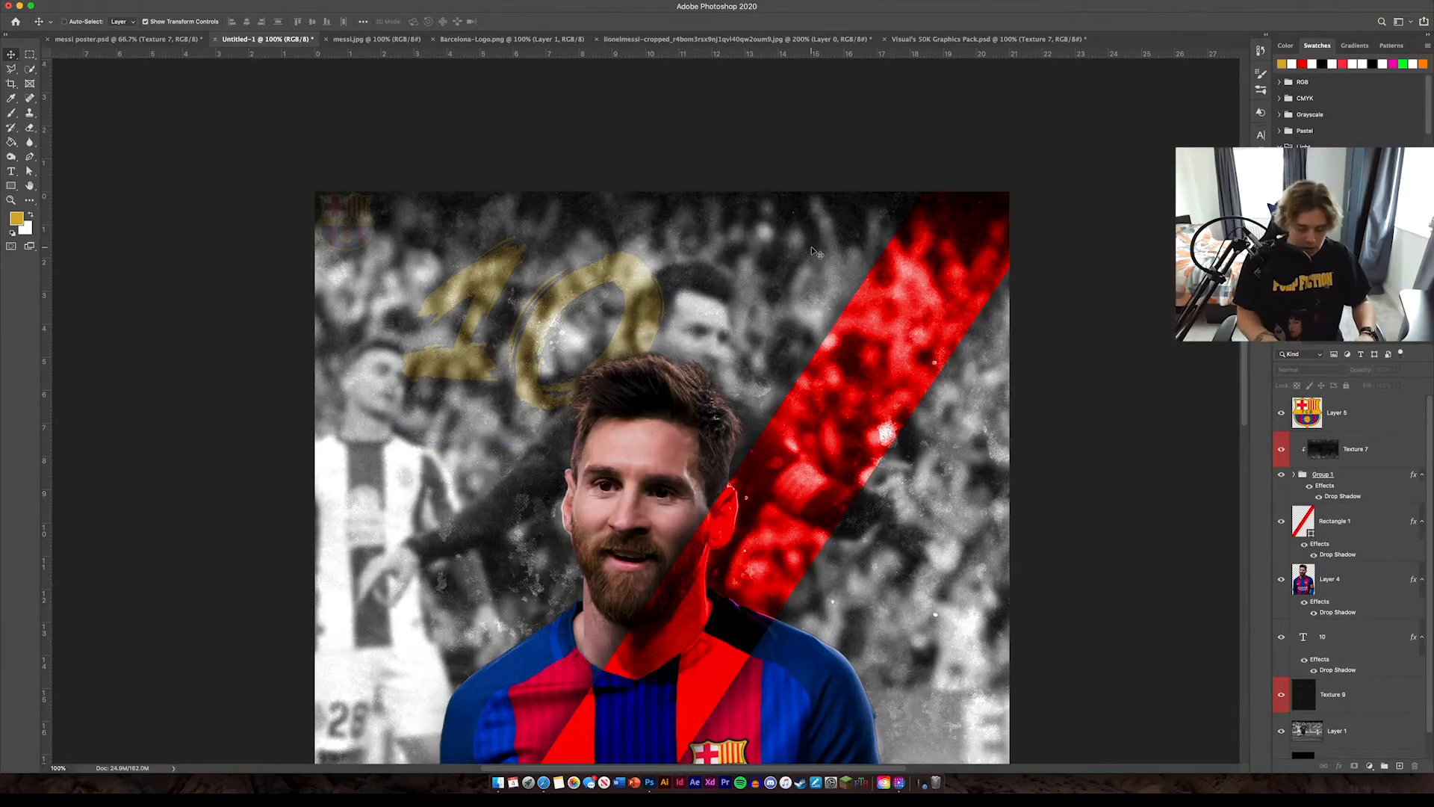
Examine the layers and effects of the finished messi poster.psd, close the source image documents and return to the Untitled-1 poster.
key(super+minus)
key(super+minus)
key(super+plus)
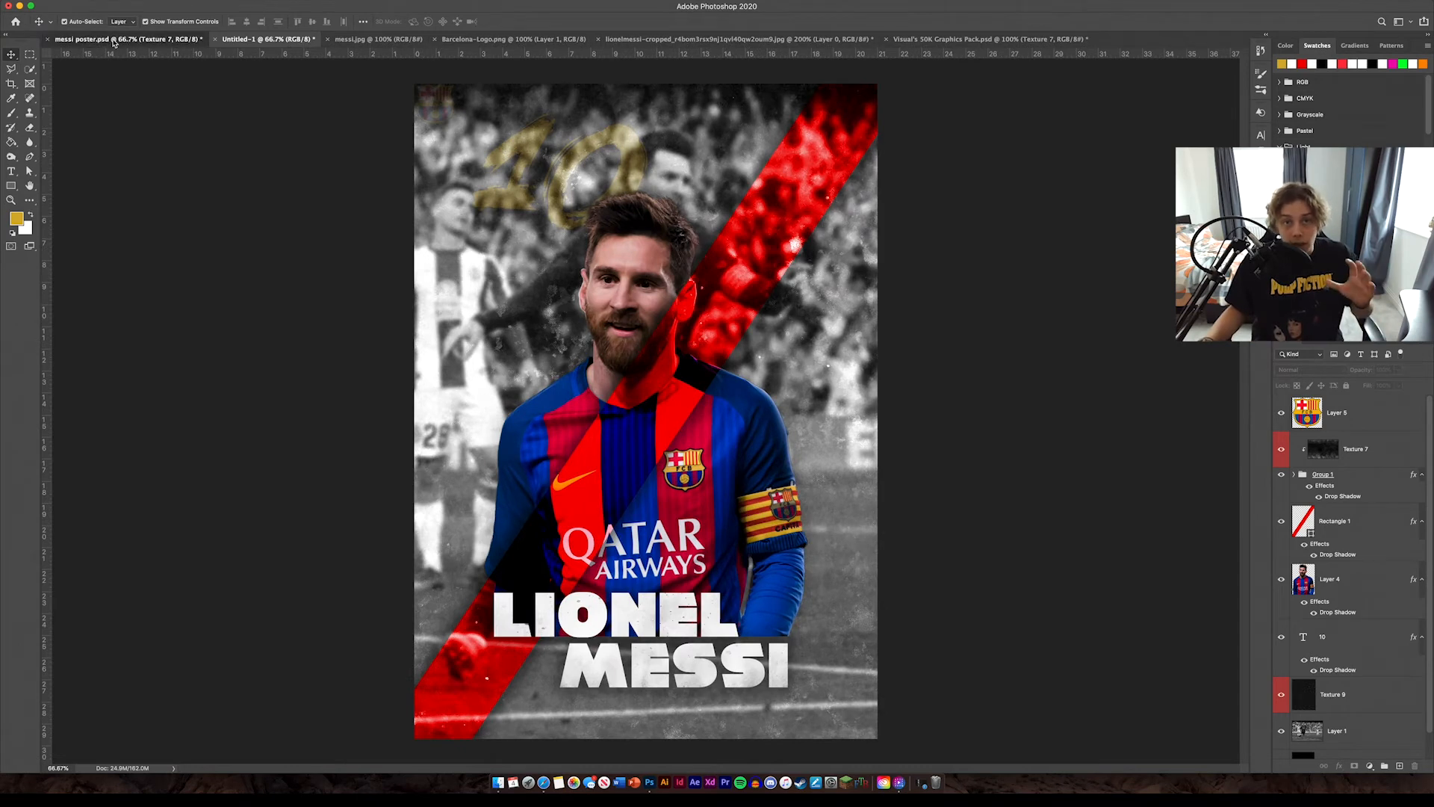
click(114, 40)
click(960, 524)
click(1294, 437)
click(1281, 413)
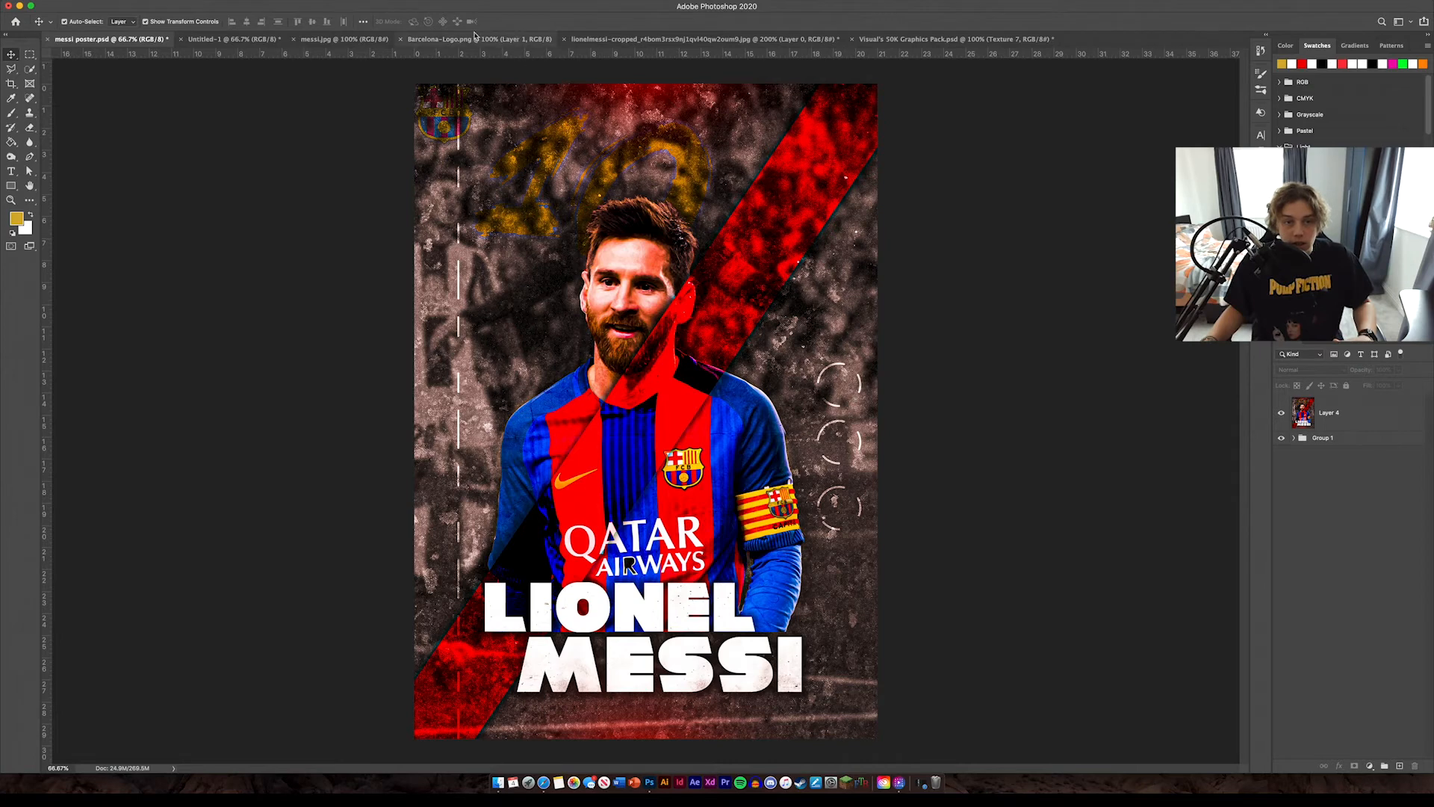
click(295, 39)
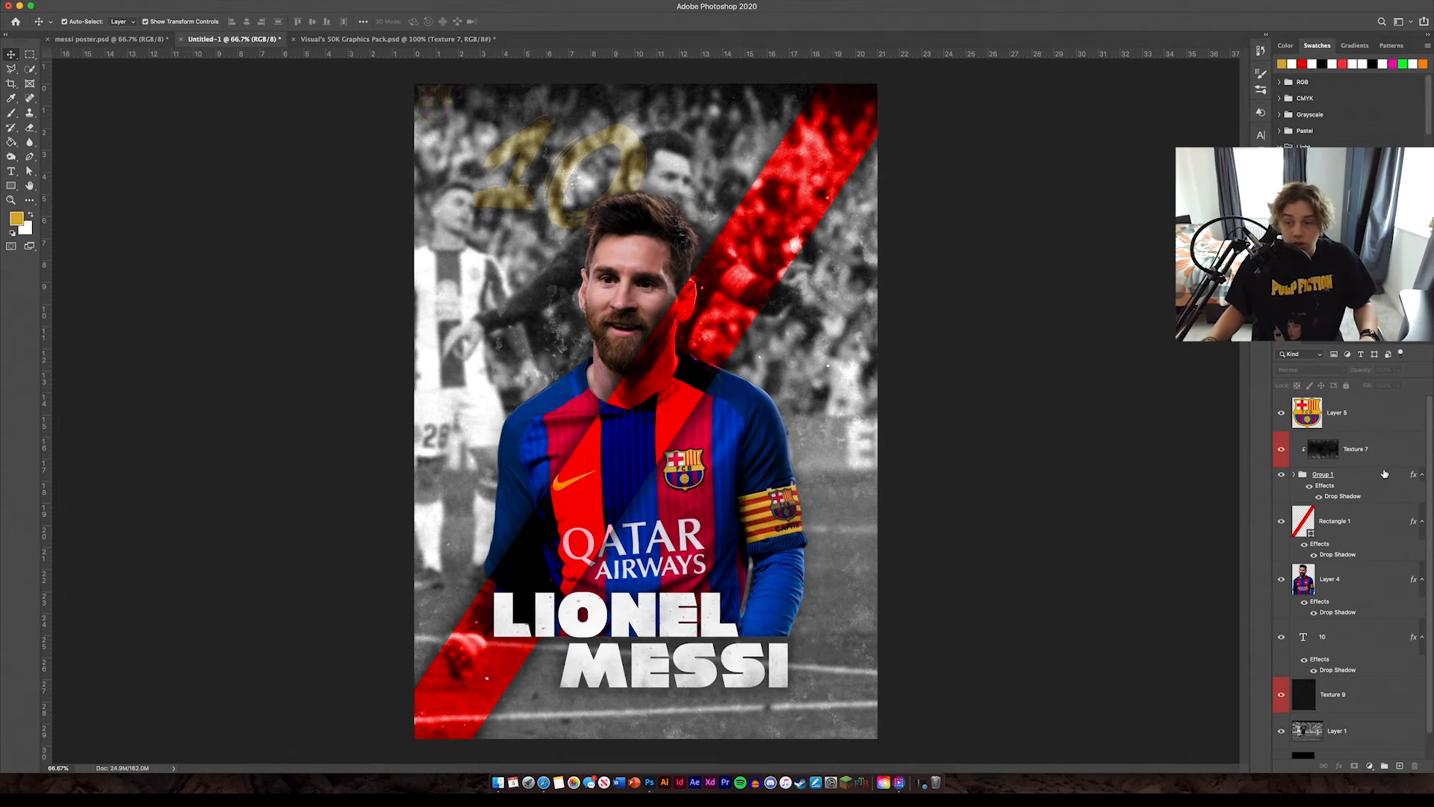
On a new layer above the club logo, brush large soft red glows at the poster's upper and lower edges.
click(1381, 421)
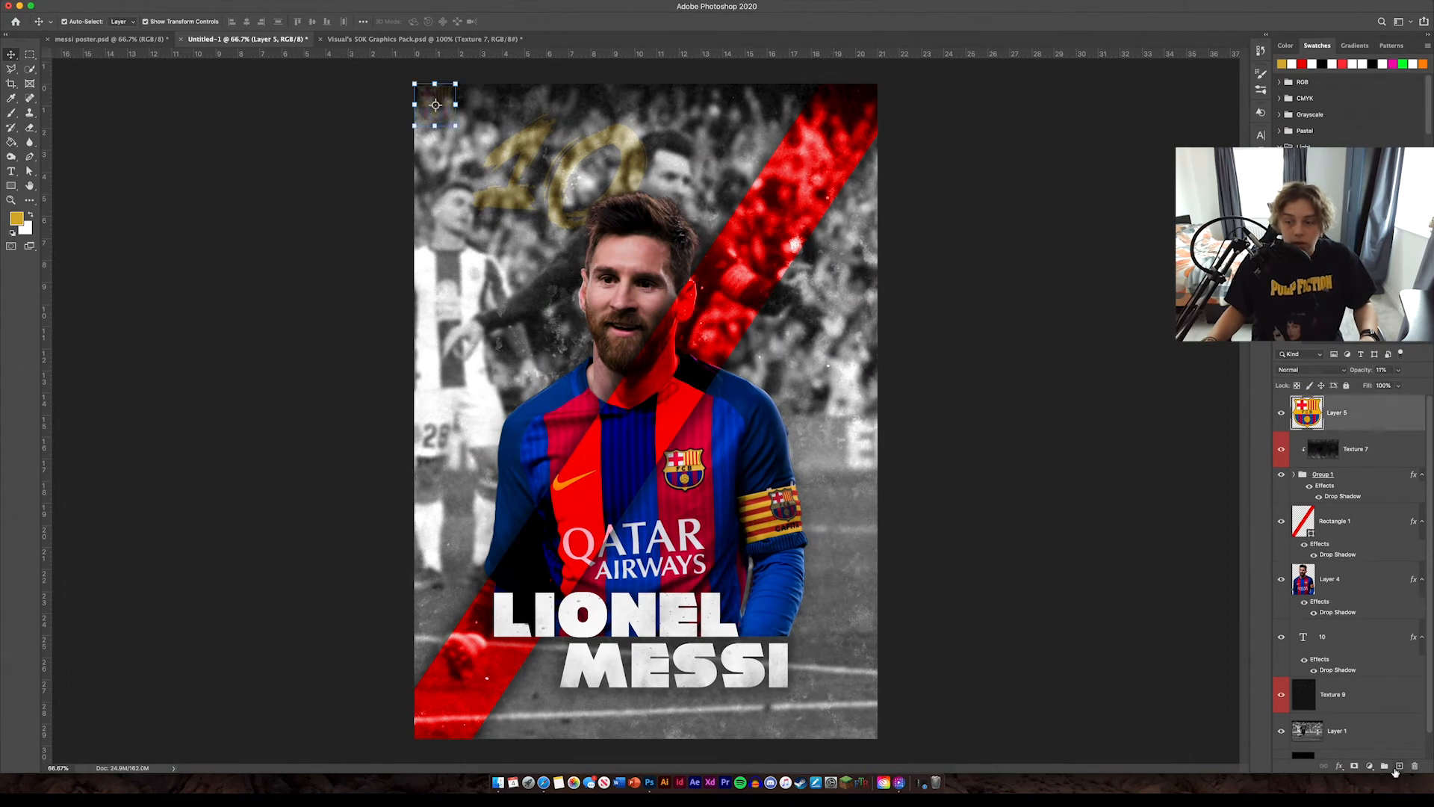
click(1399, 766)
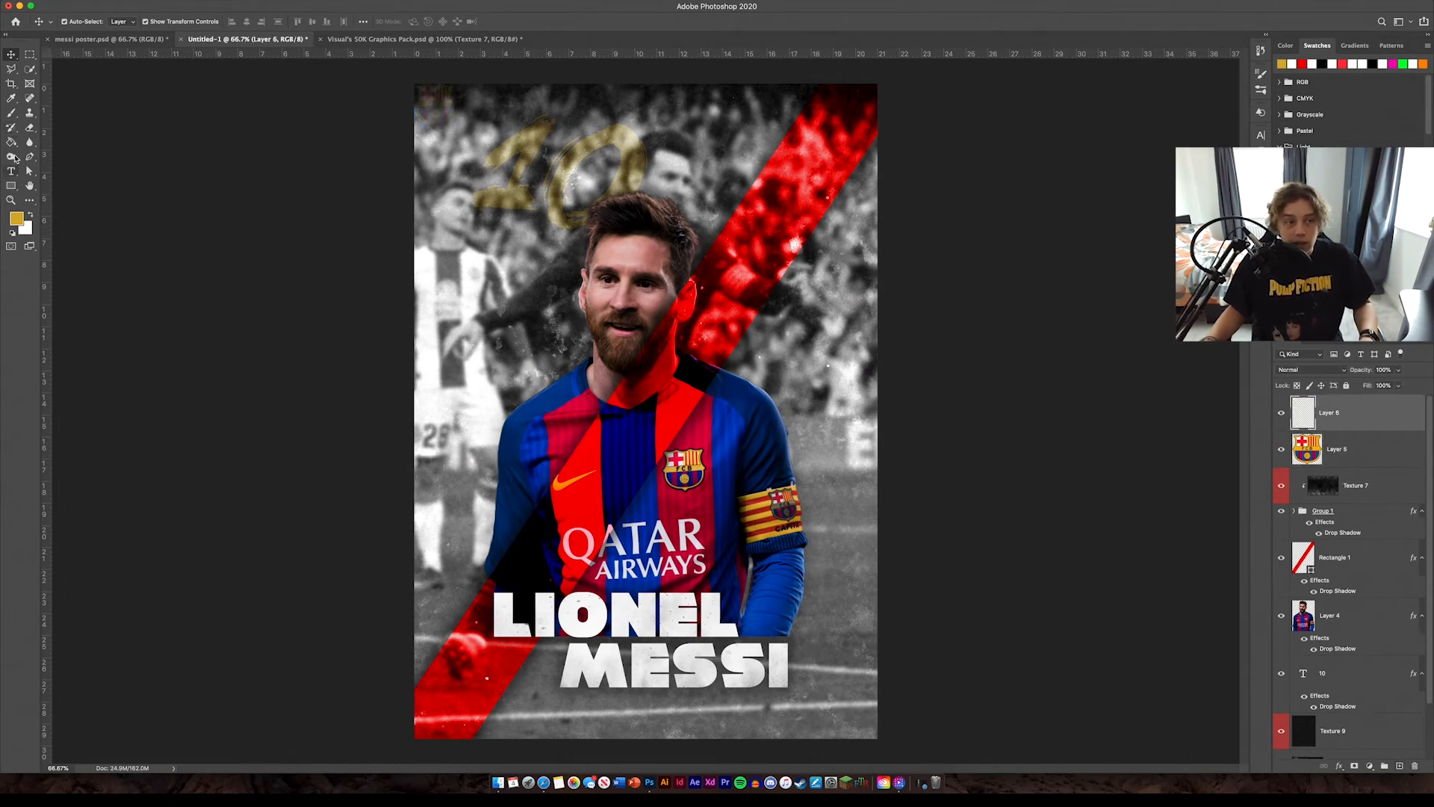
click(11, 112)
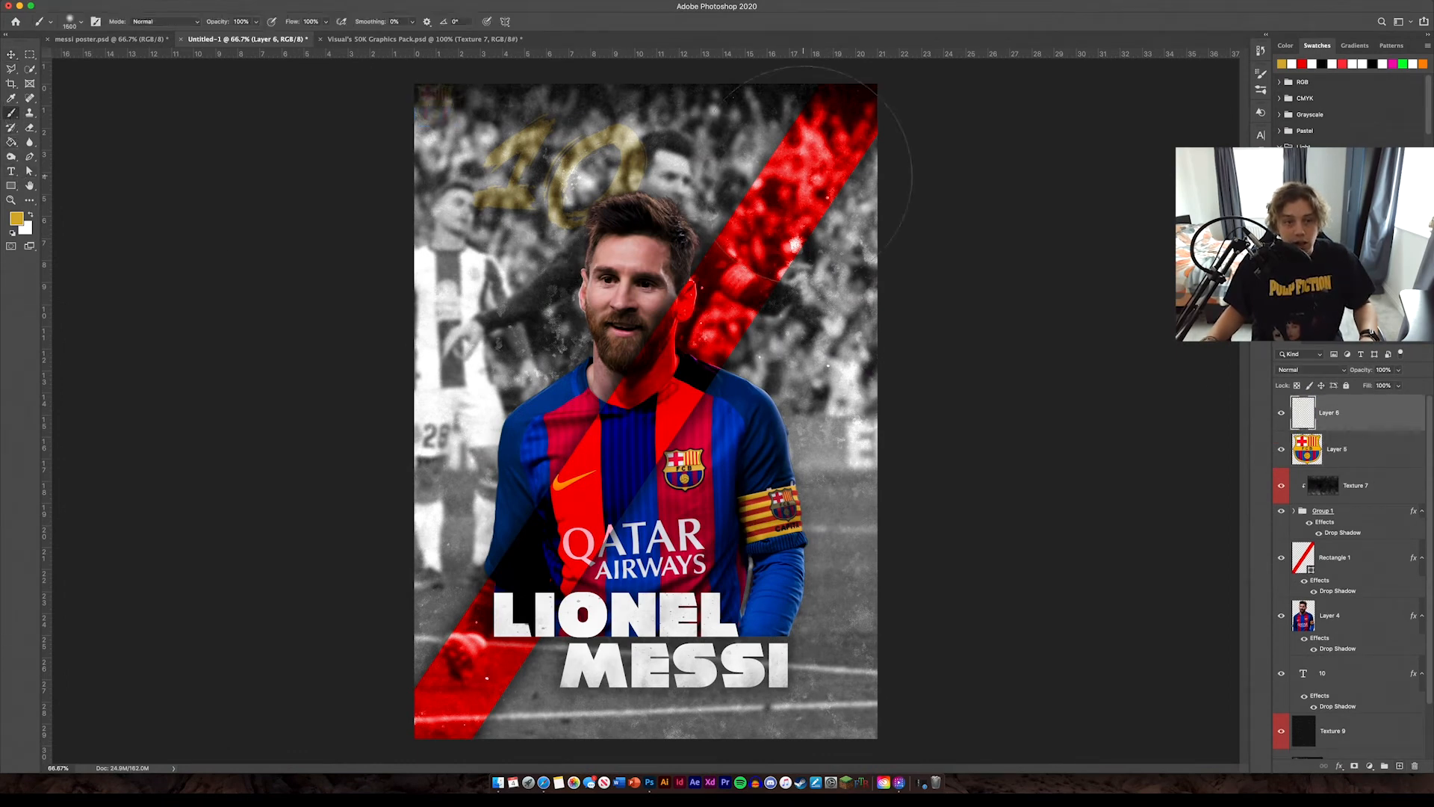
click(16, 218)
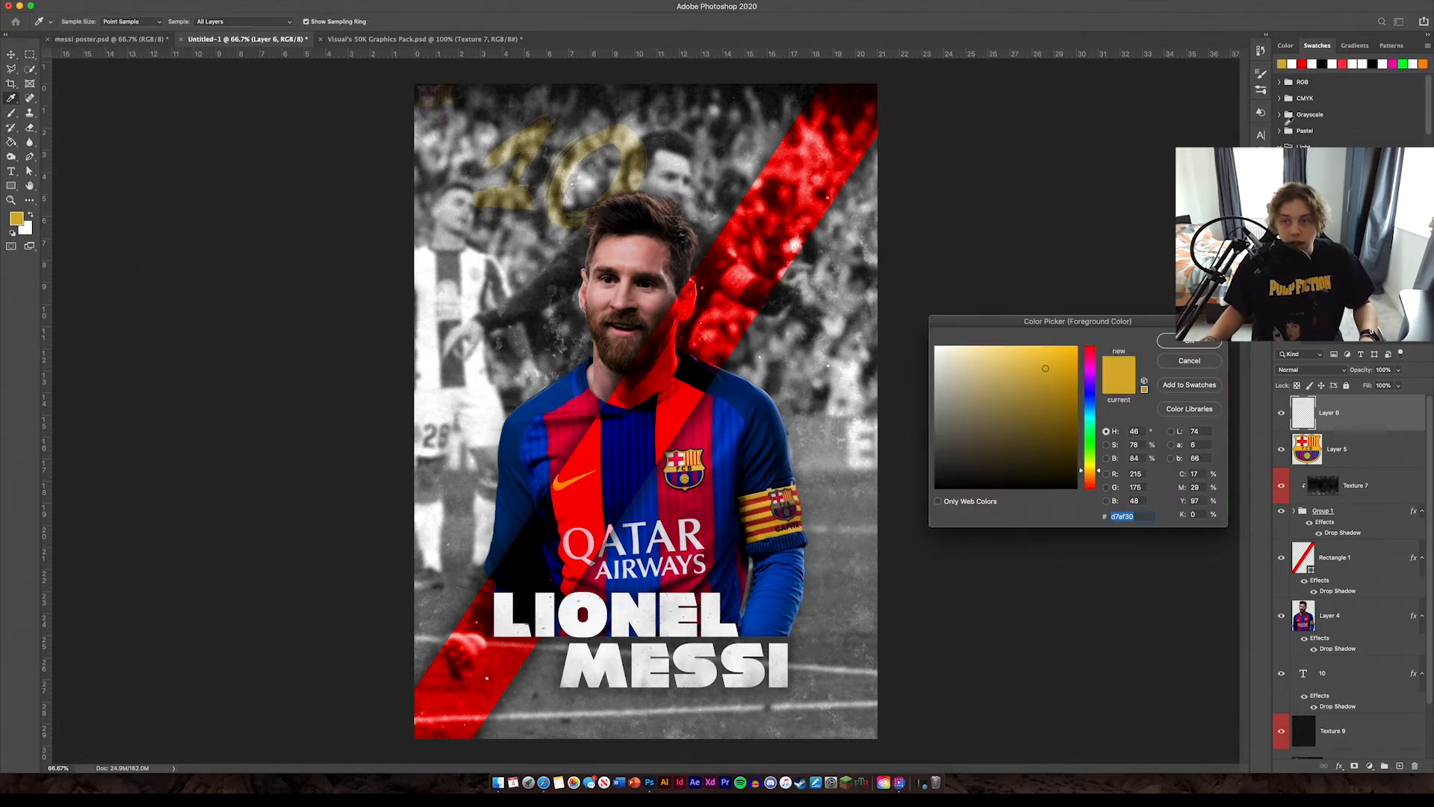
click(1303, 64)
click(1191, 342)
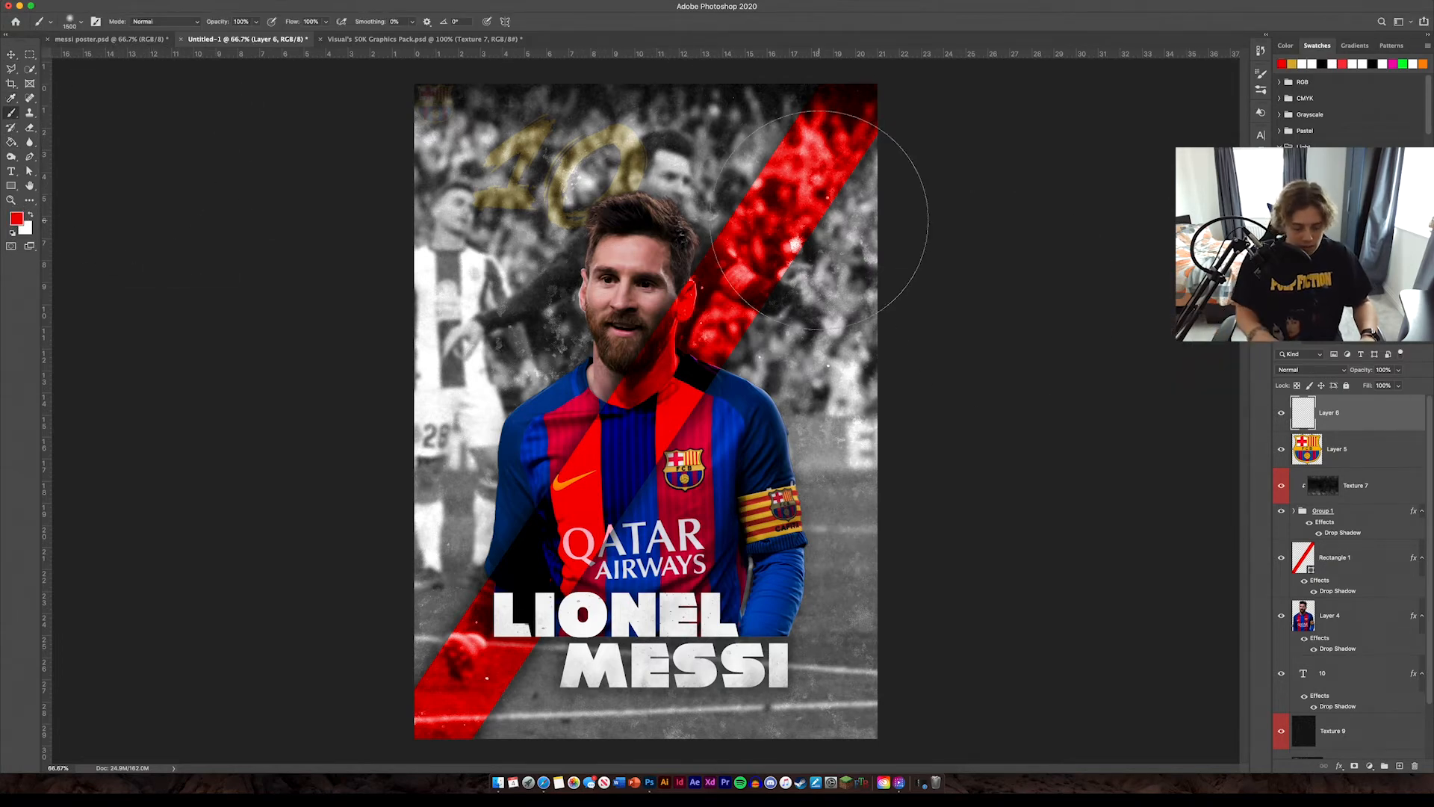
key(super+minus)
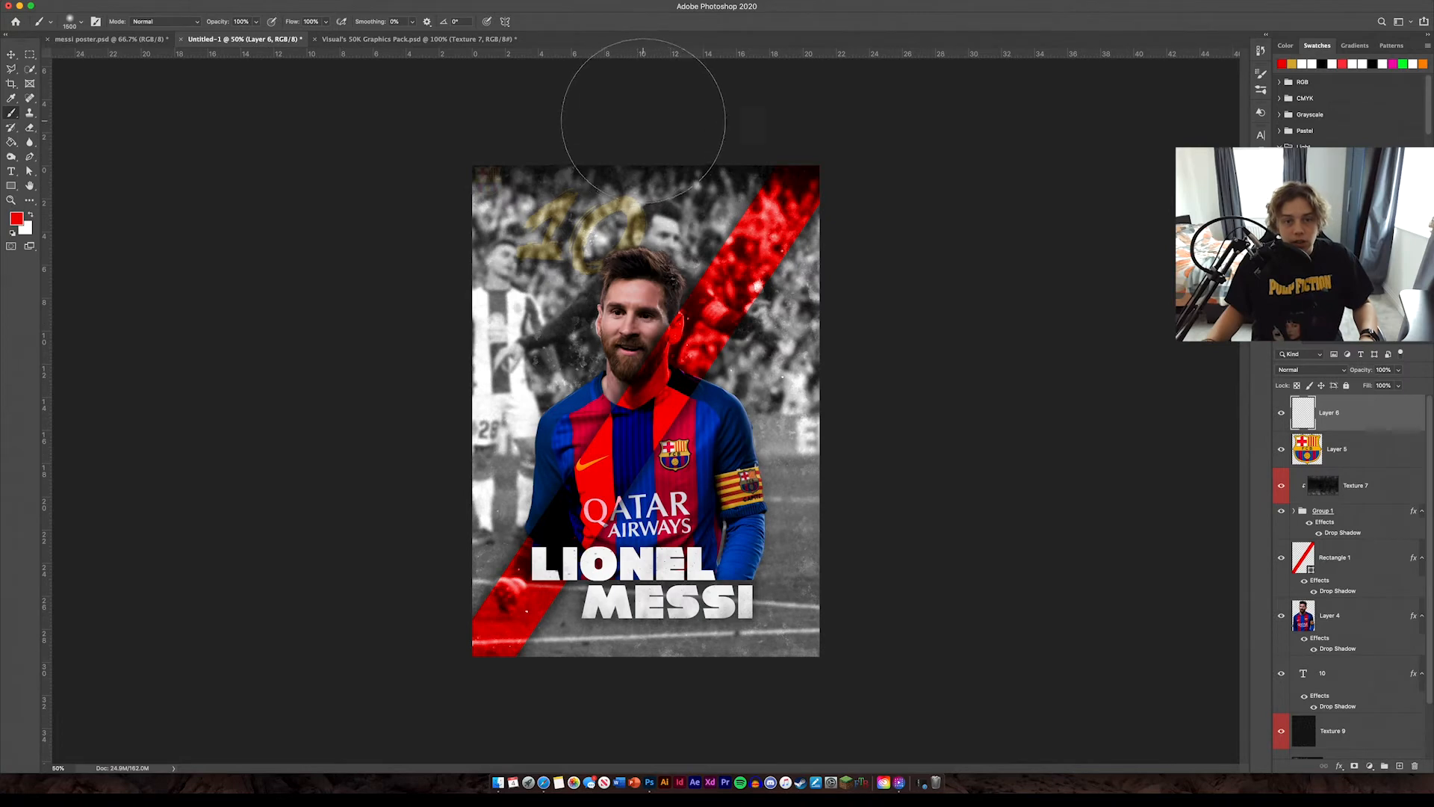
click(624, 112)
click(639, 702)
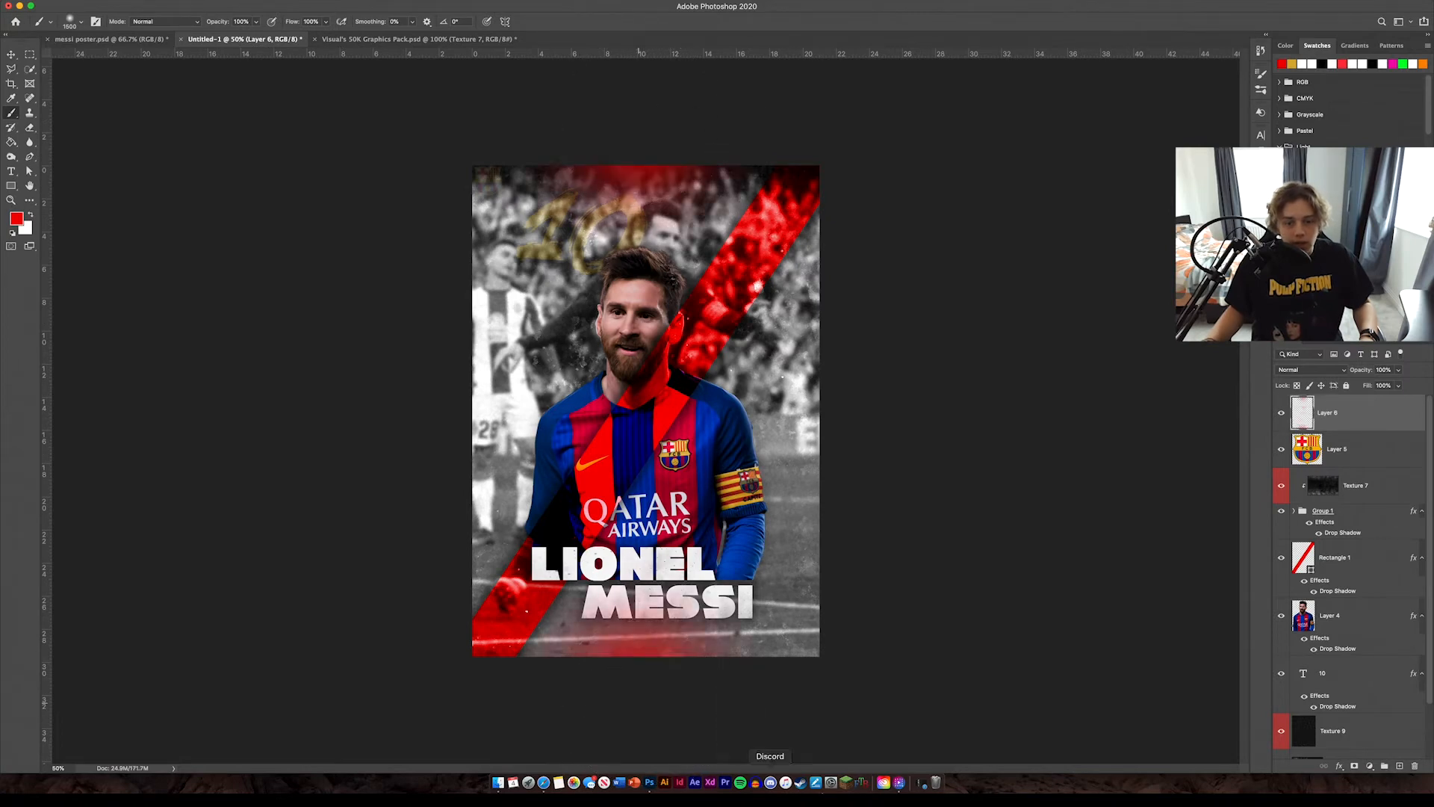
Set the blend mode of the red glow layer to Screen and deselect it.
click(11, 55)
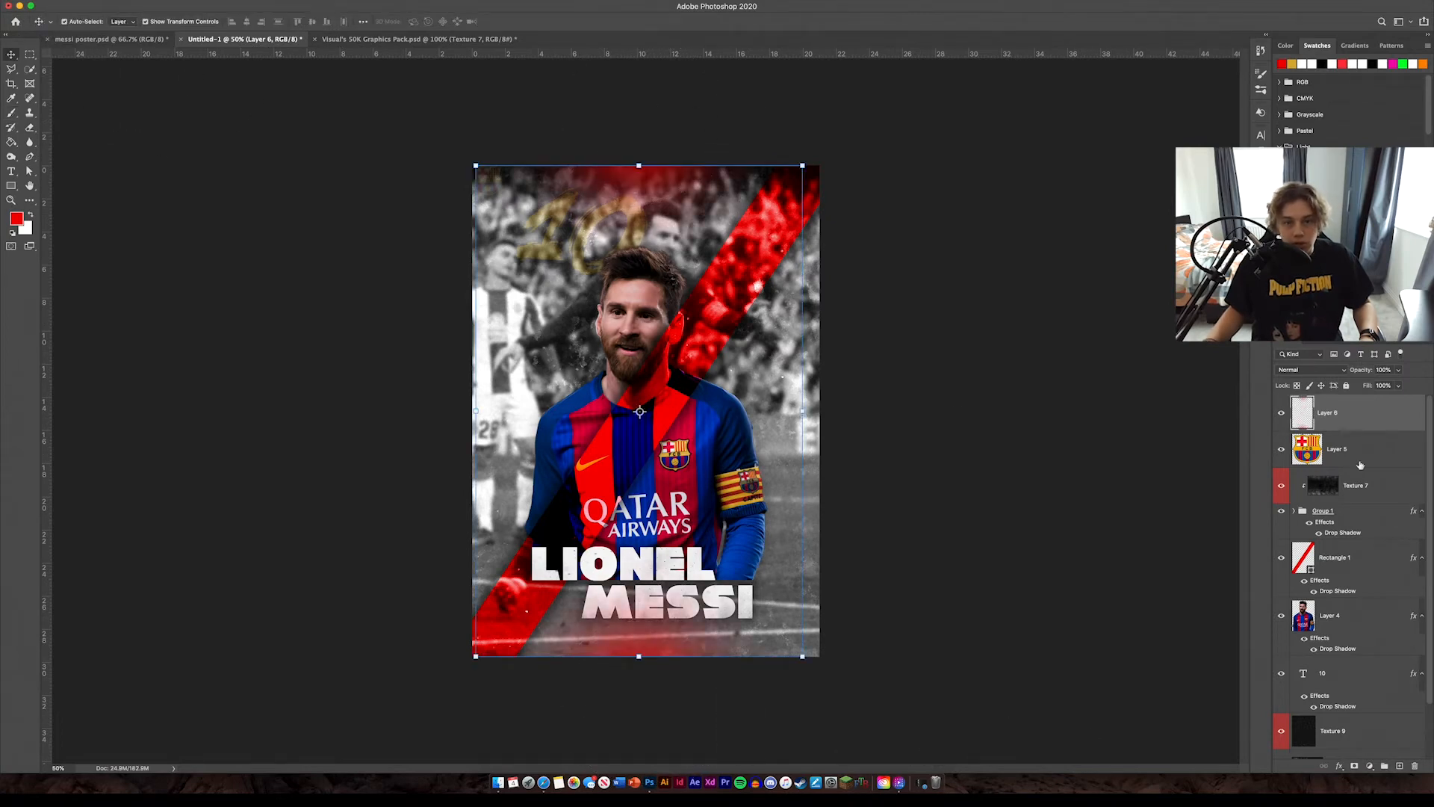
click(1332, 374)
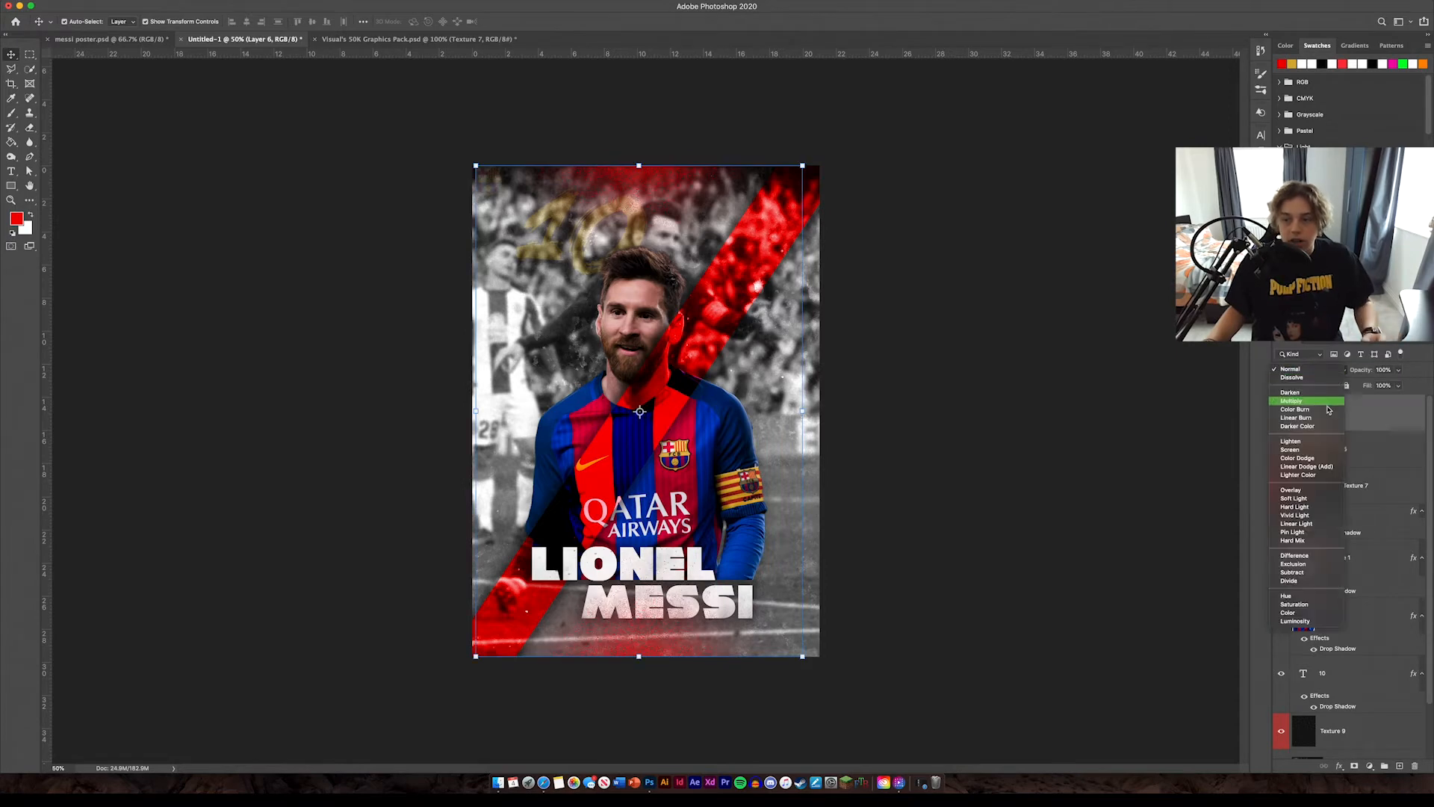
click(1323, 451)
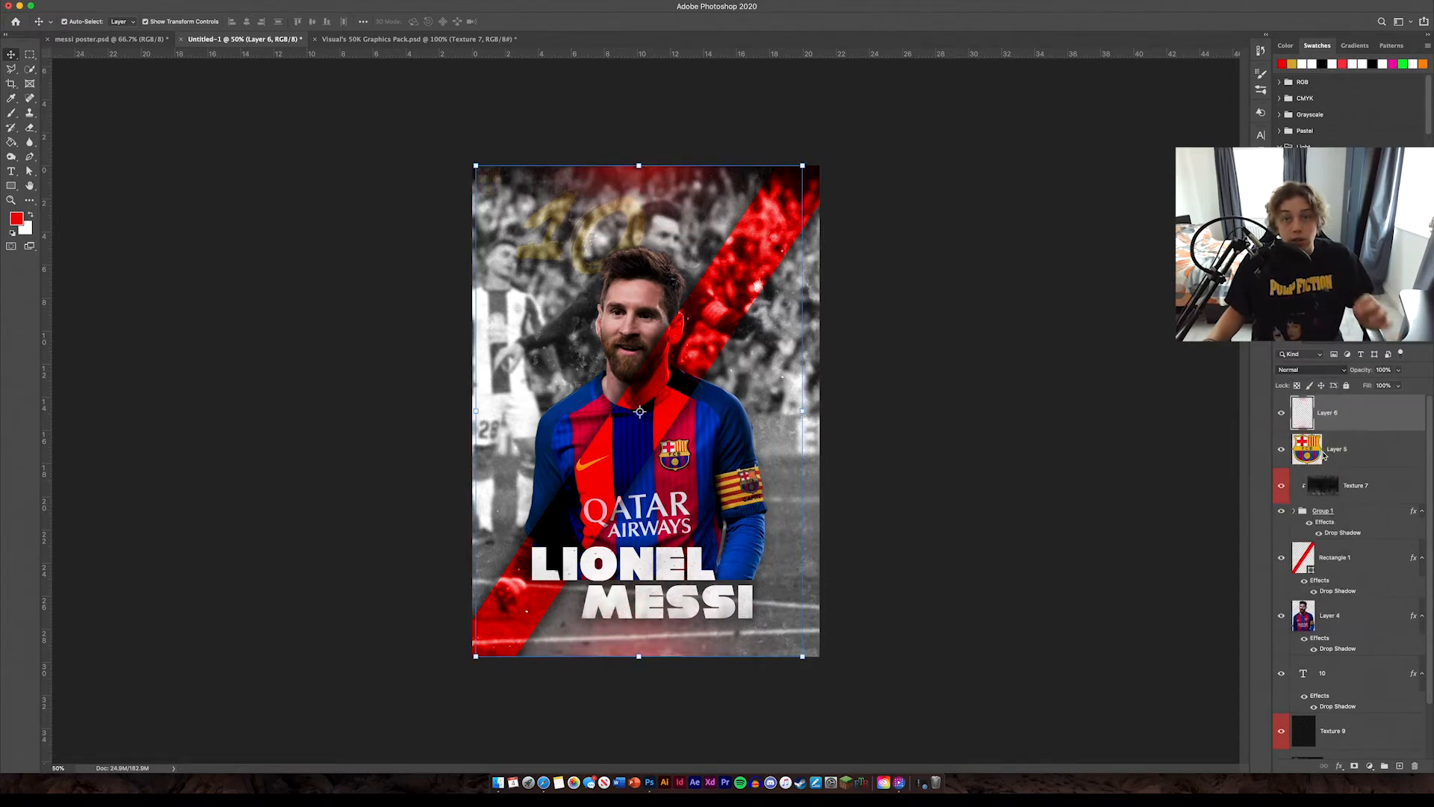
click(945, 378)
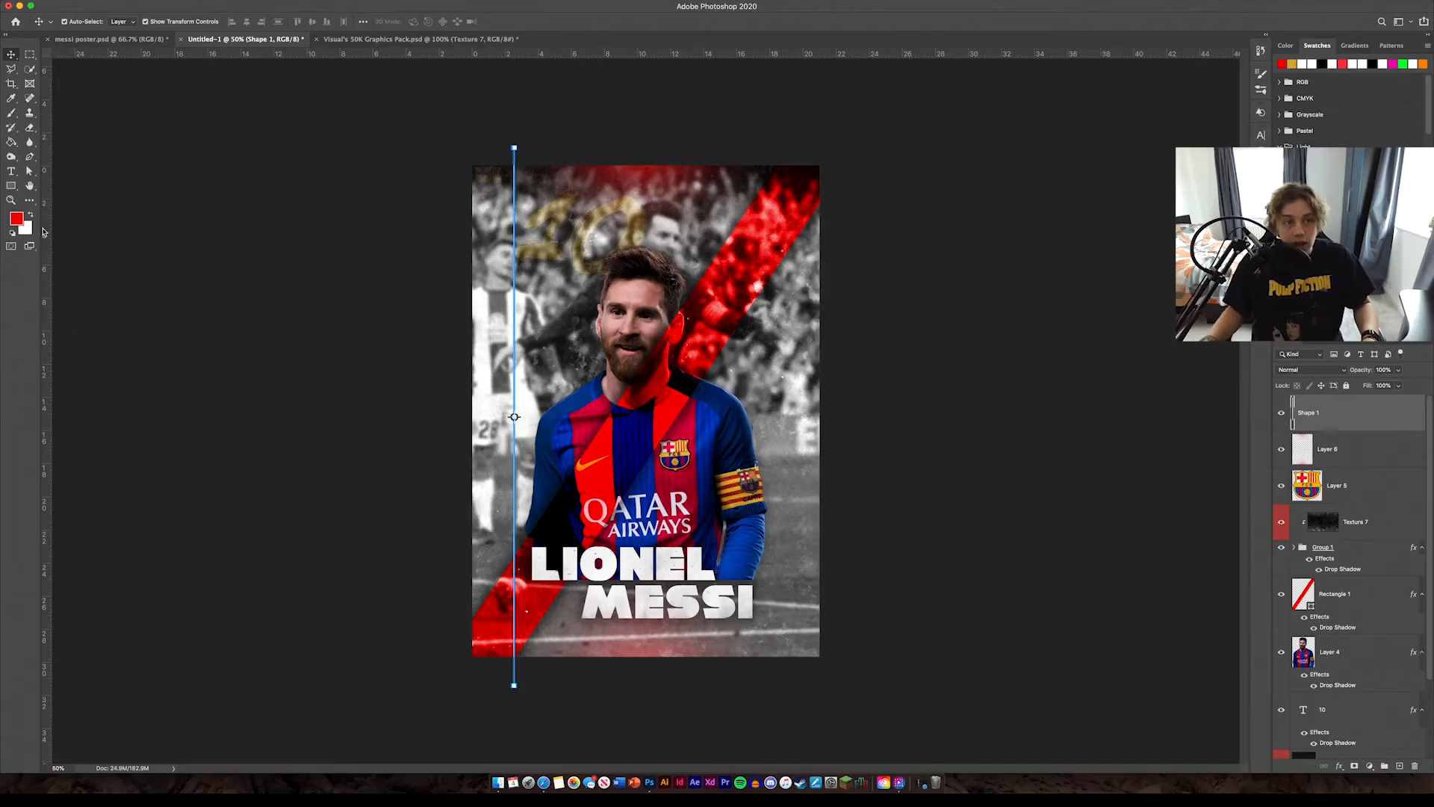
Give the vertical white line a dashed stroke with round caps, a dash of 10 and a gap of 20.
click(29, 158)
click(225, 21)
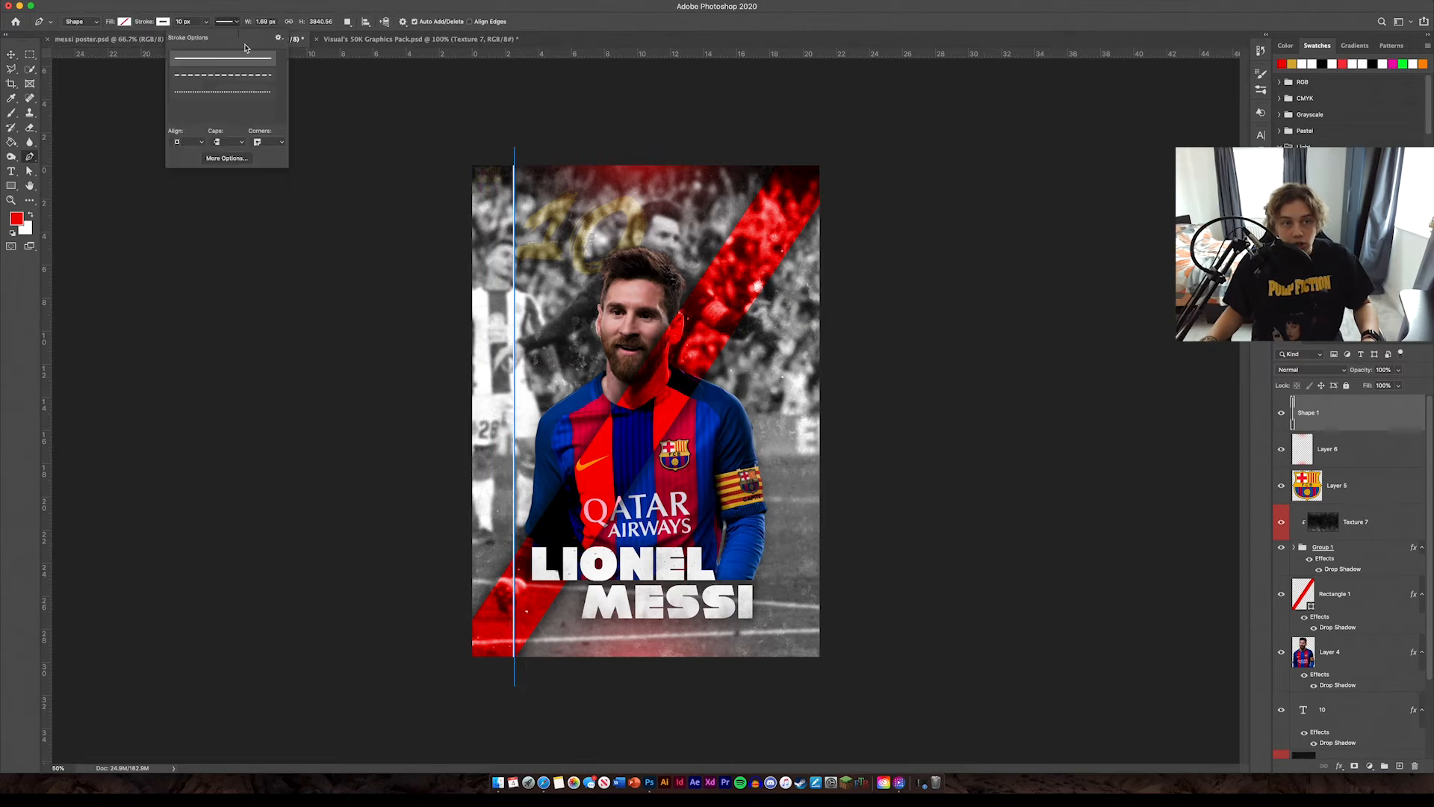
click(230, 77)
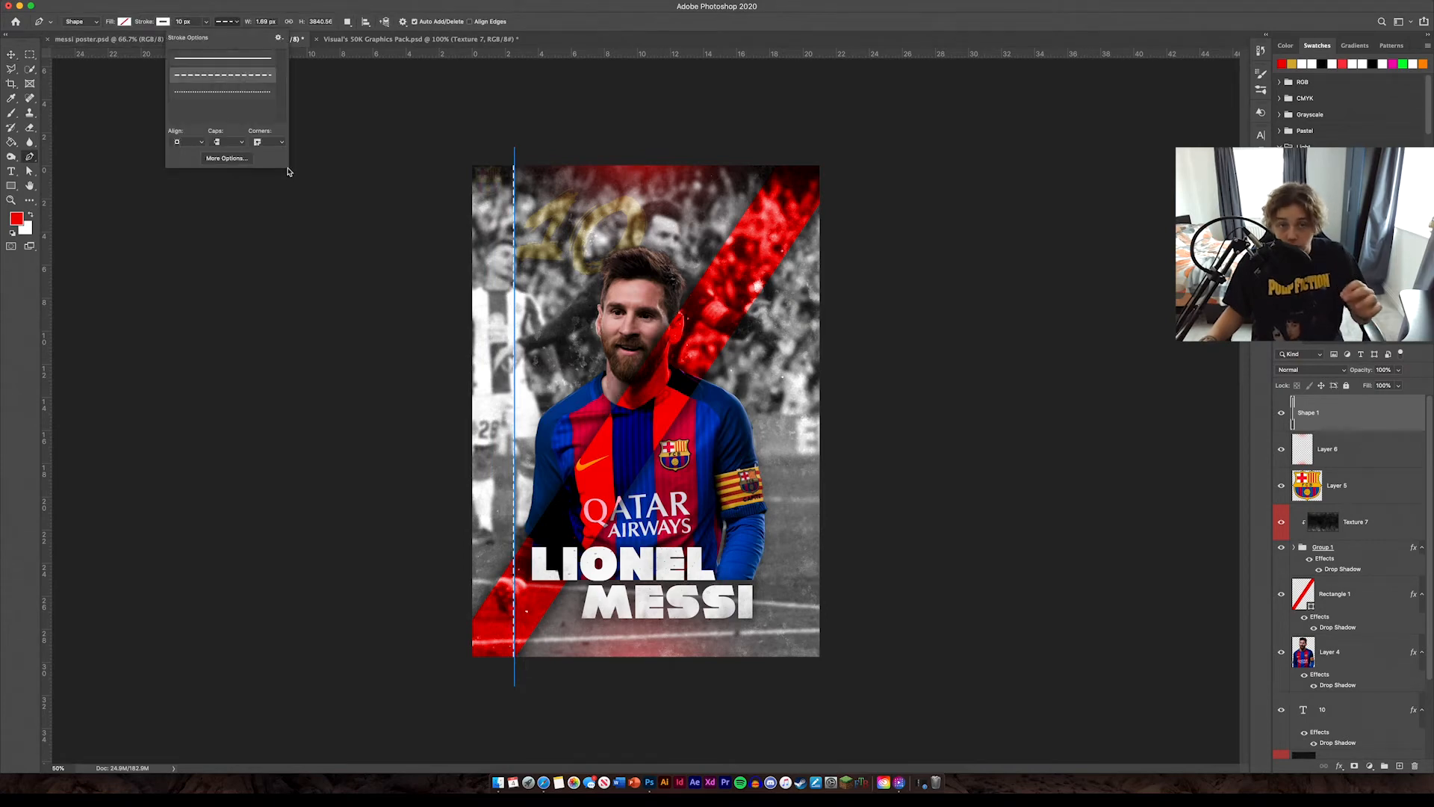
click(225, 159)
click(1048, 305)
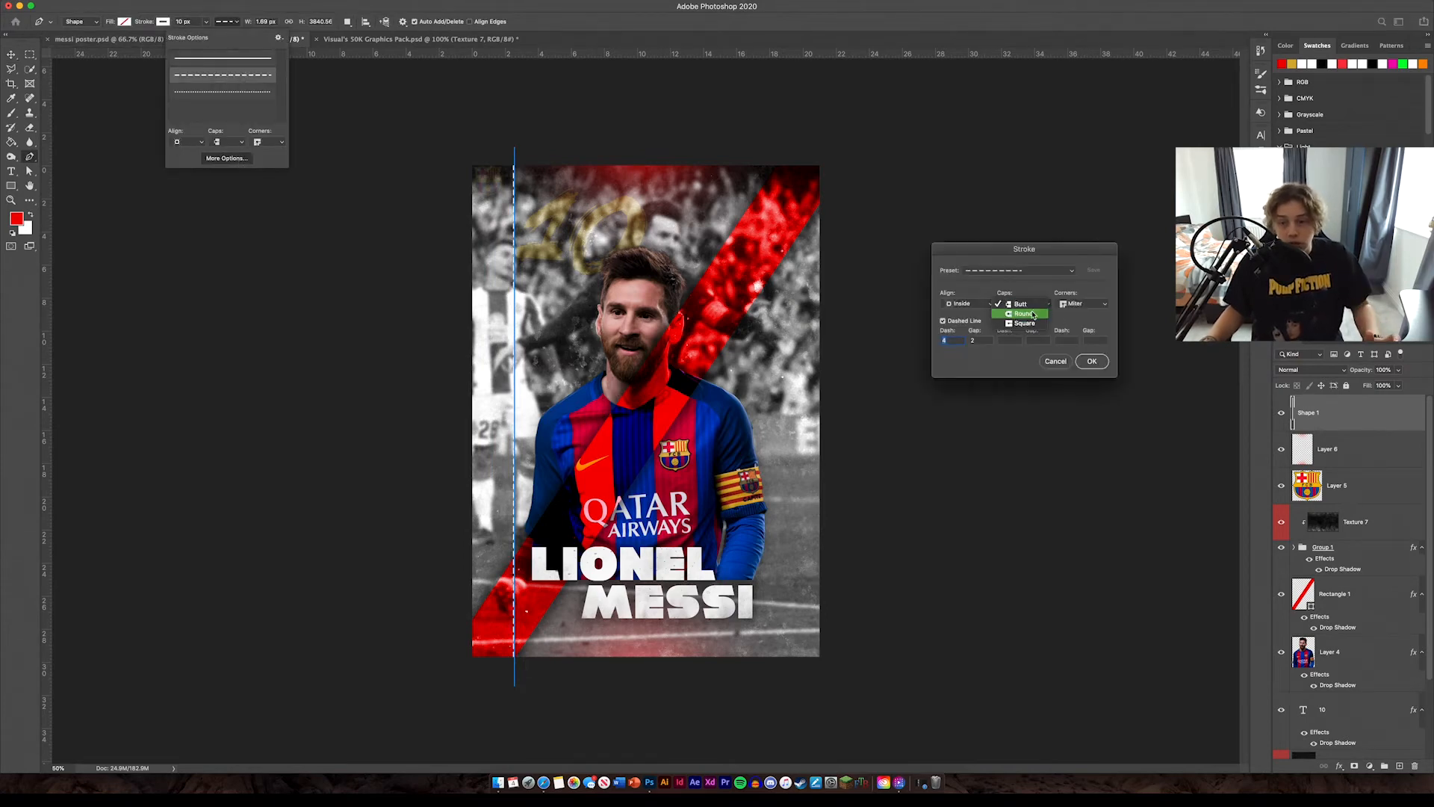
click(1026, 315)
text(10)
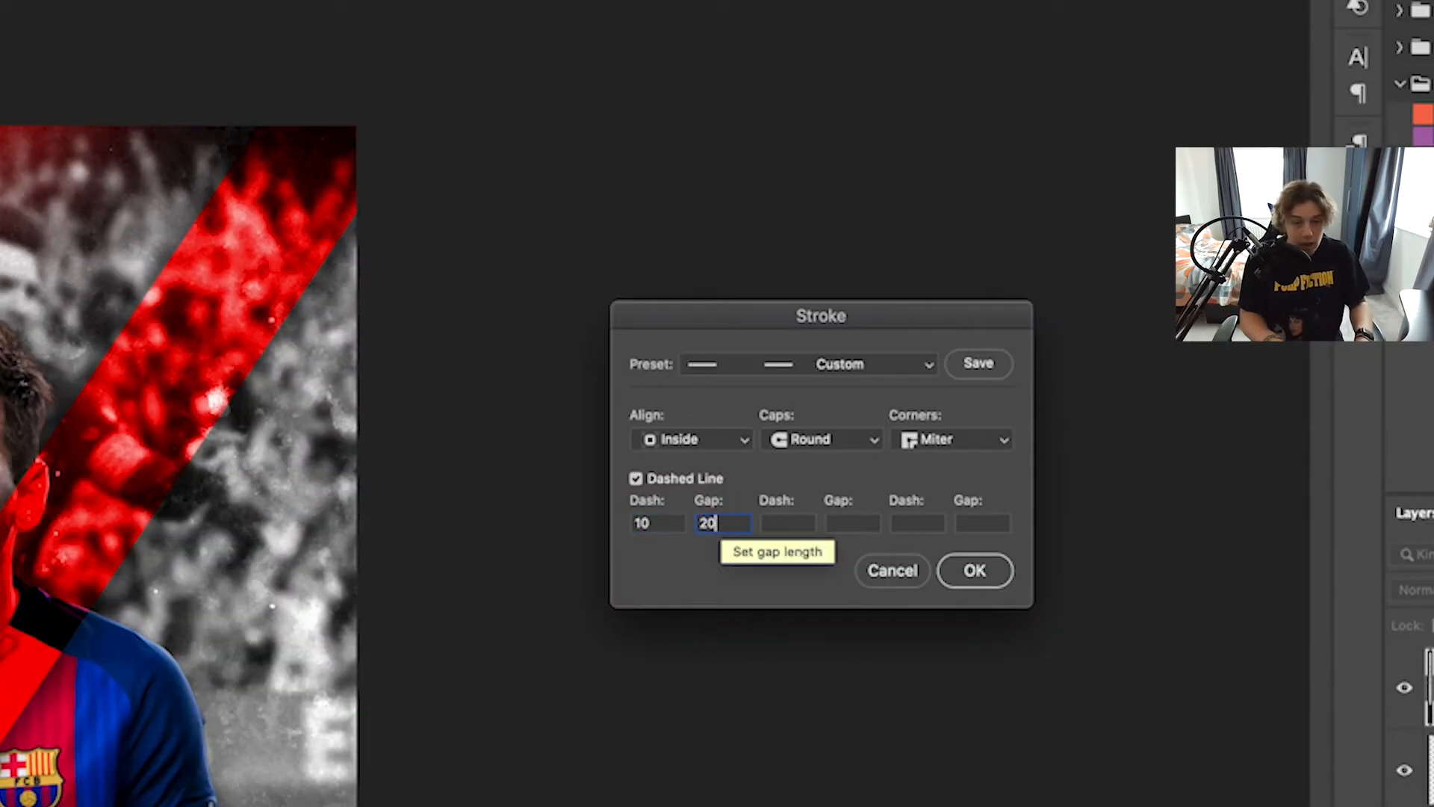
click(985, 574)
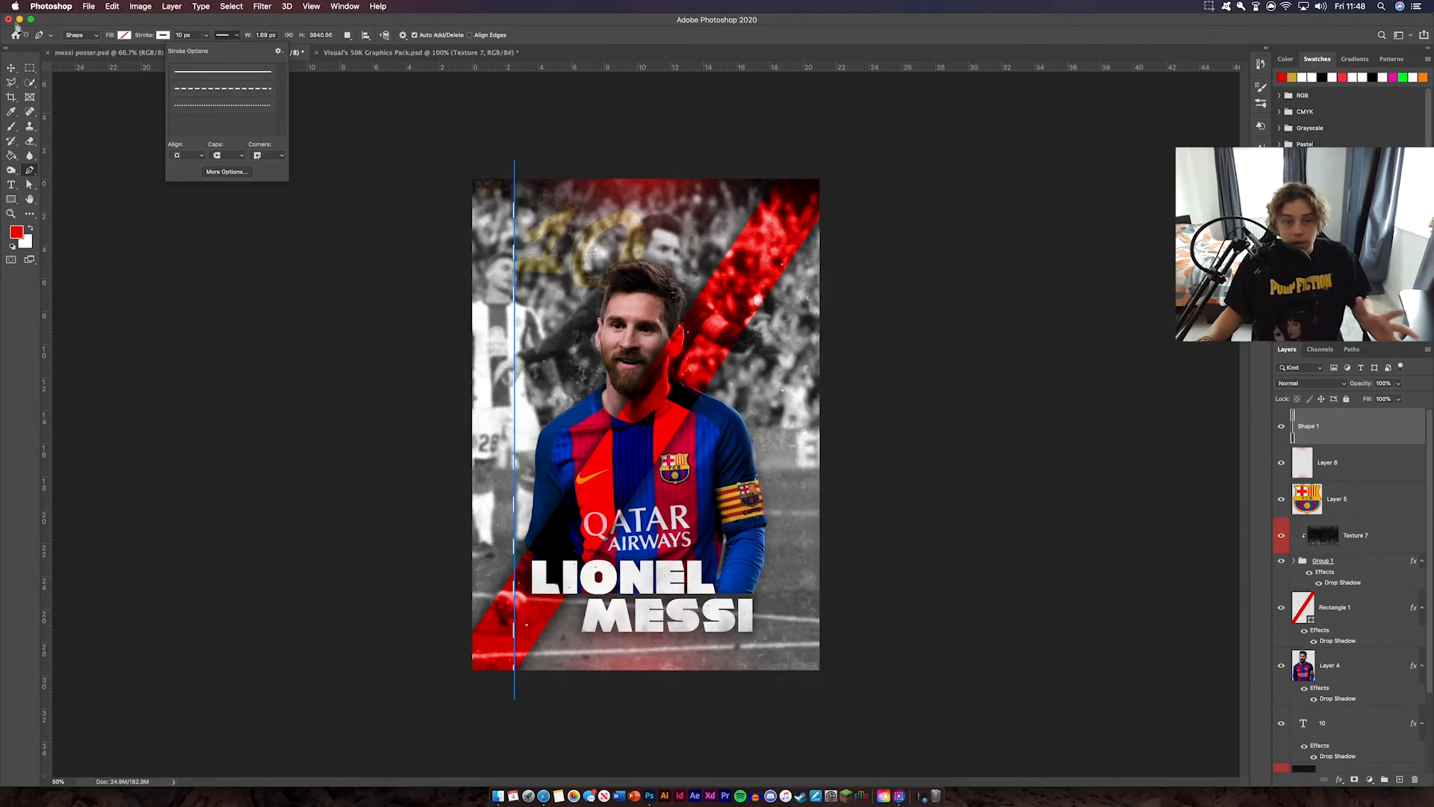
click(12, 71)
click(298, 368)
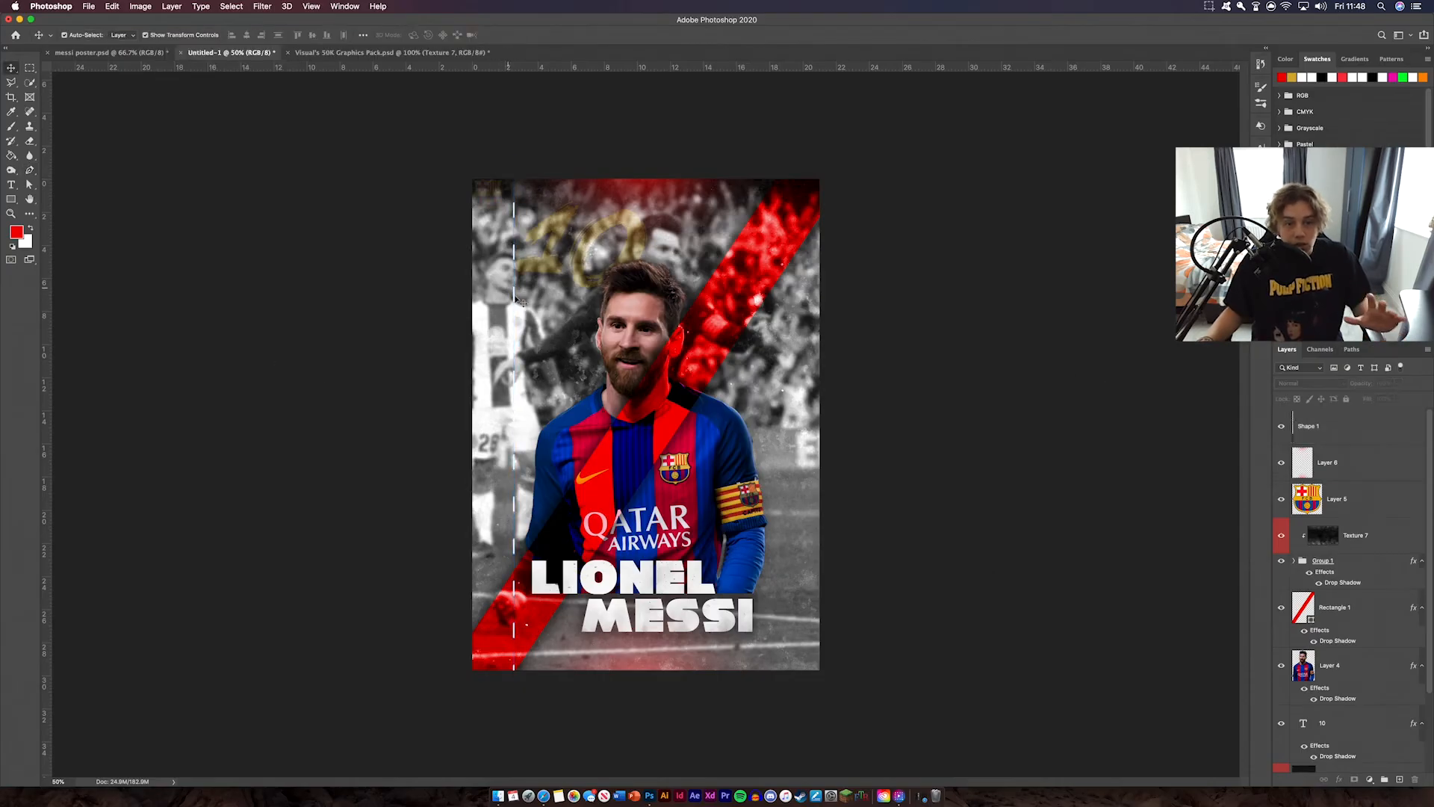
Set the dashed line's blend mode to Overlay and move its layer beneath the title group, directly above Rectangle 1.
click(1367, 415)
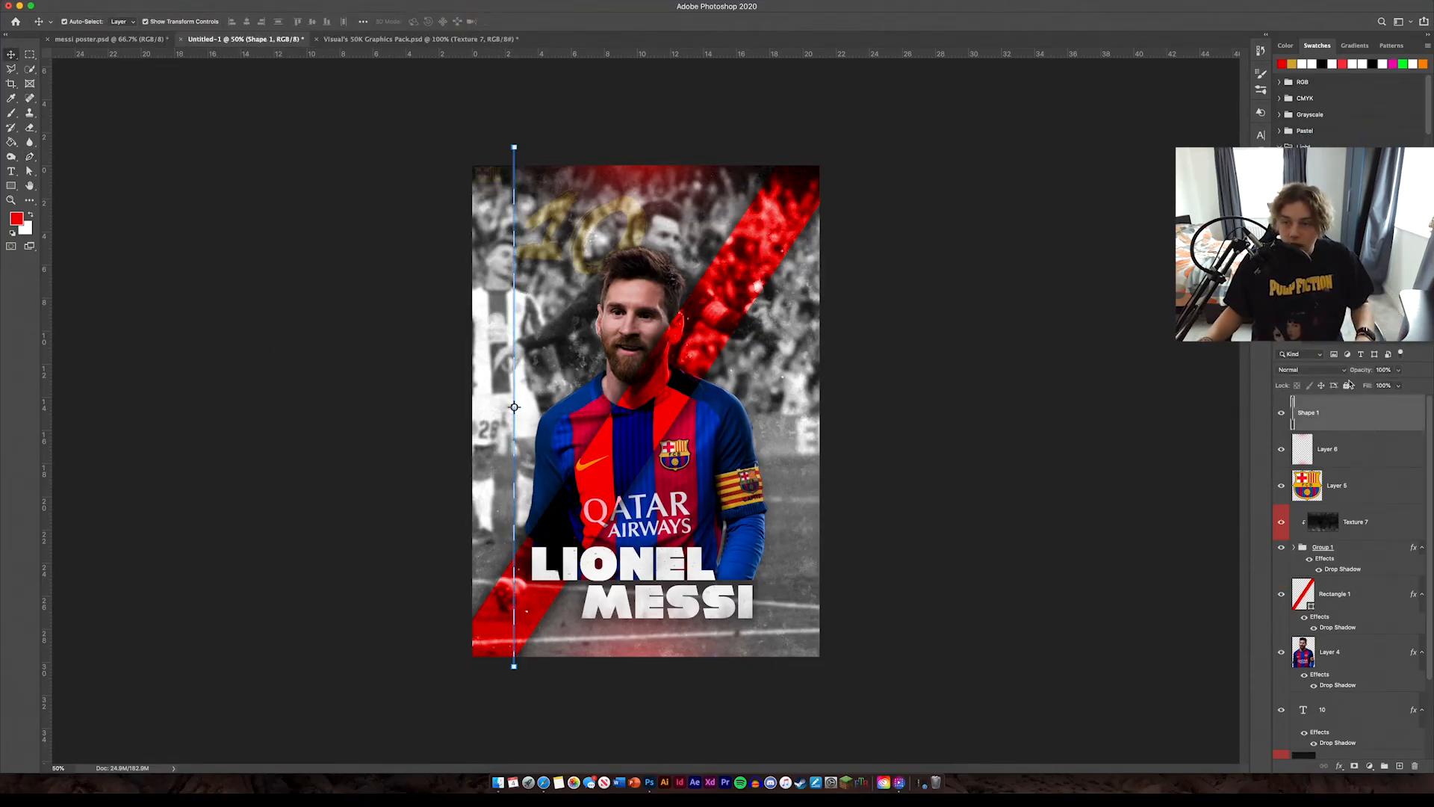
click(1303, 369)
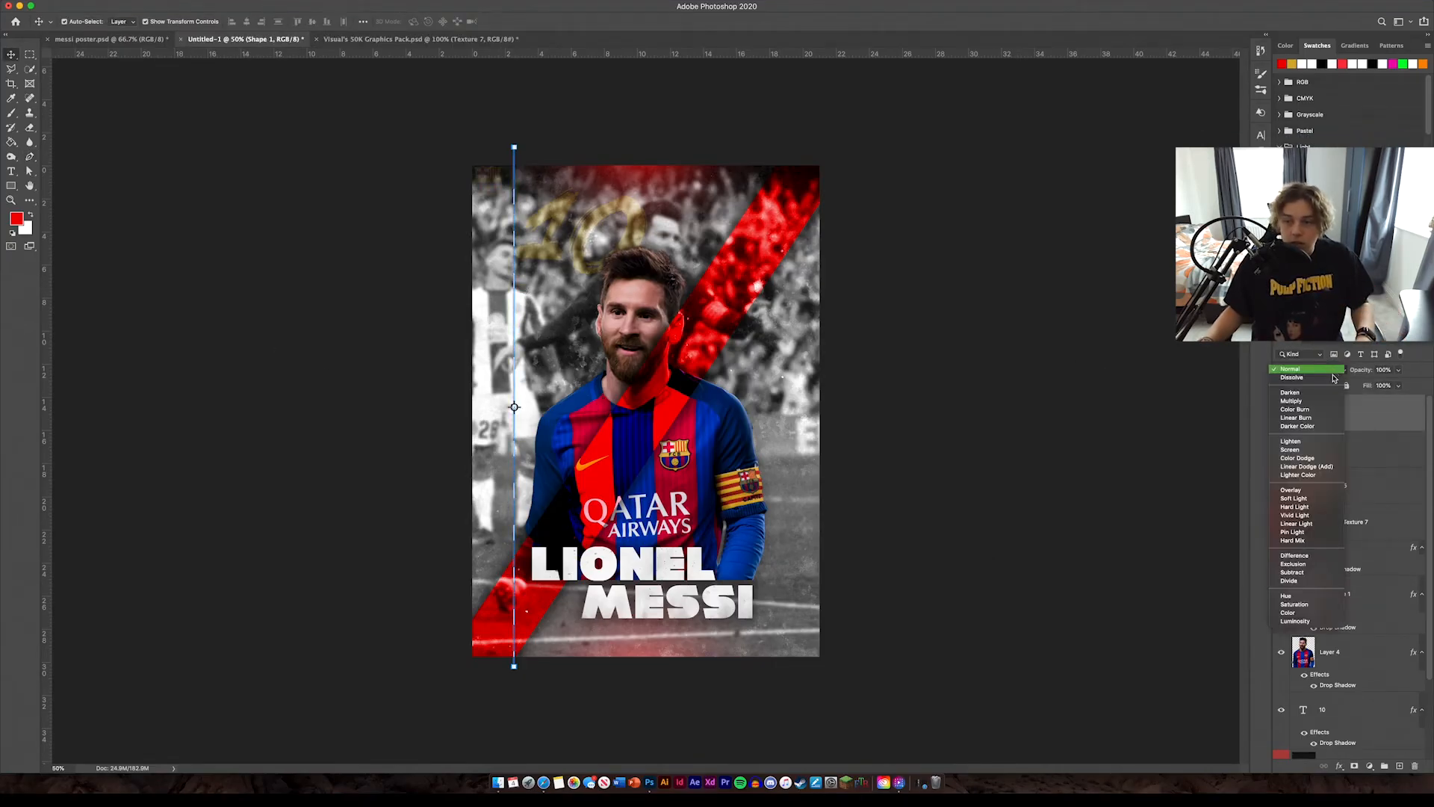
click(1305, 489)
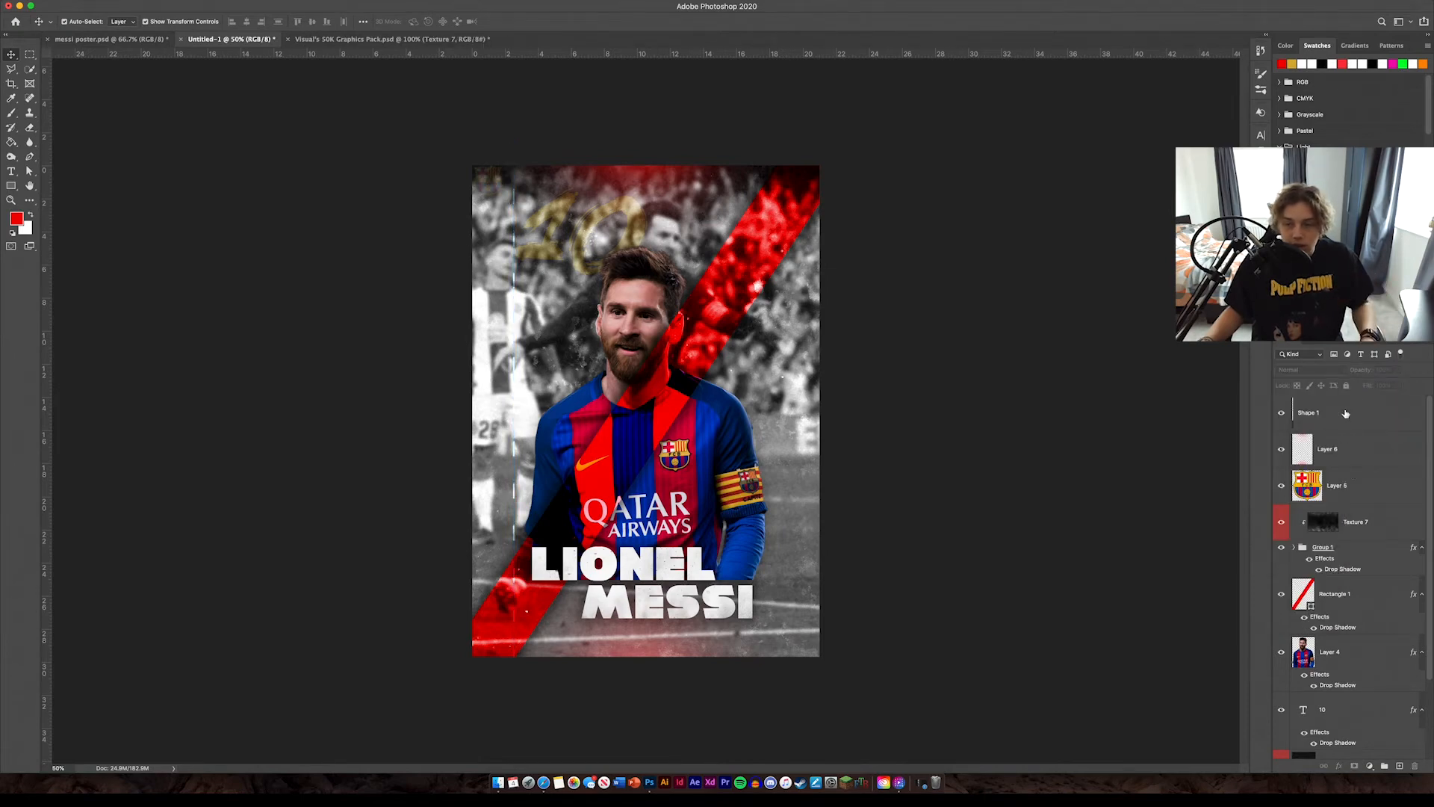
drag(1346, 413, 1352, 585)
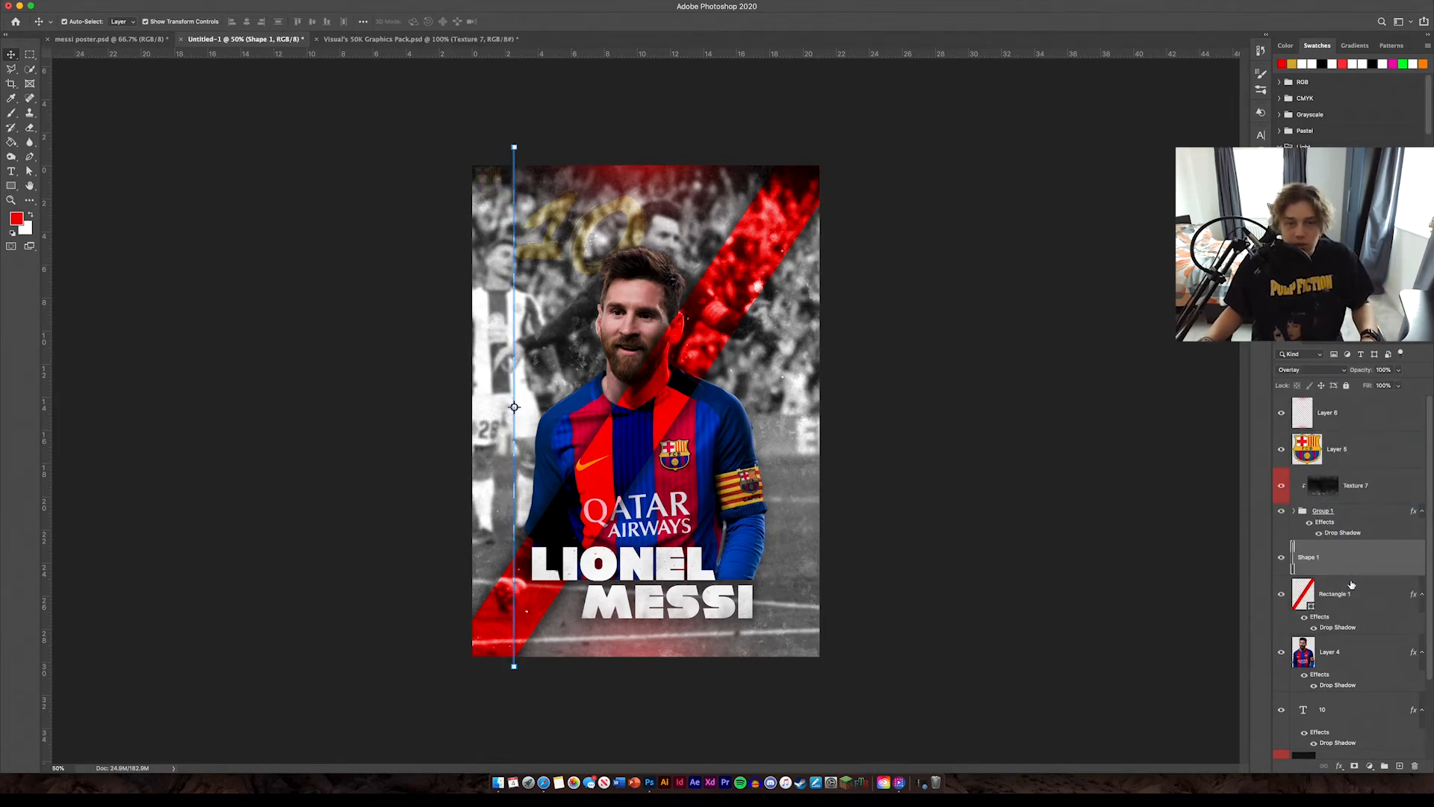
Move the dashed line's layer beneath Rectangle 1, directly above the player cutout layer.
key(super+bracketleft)
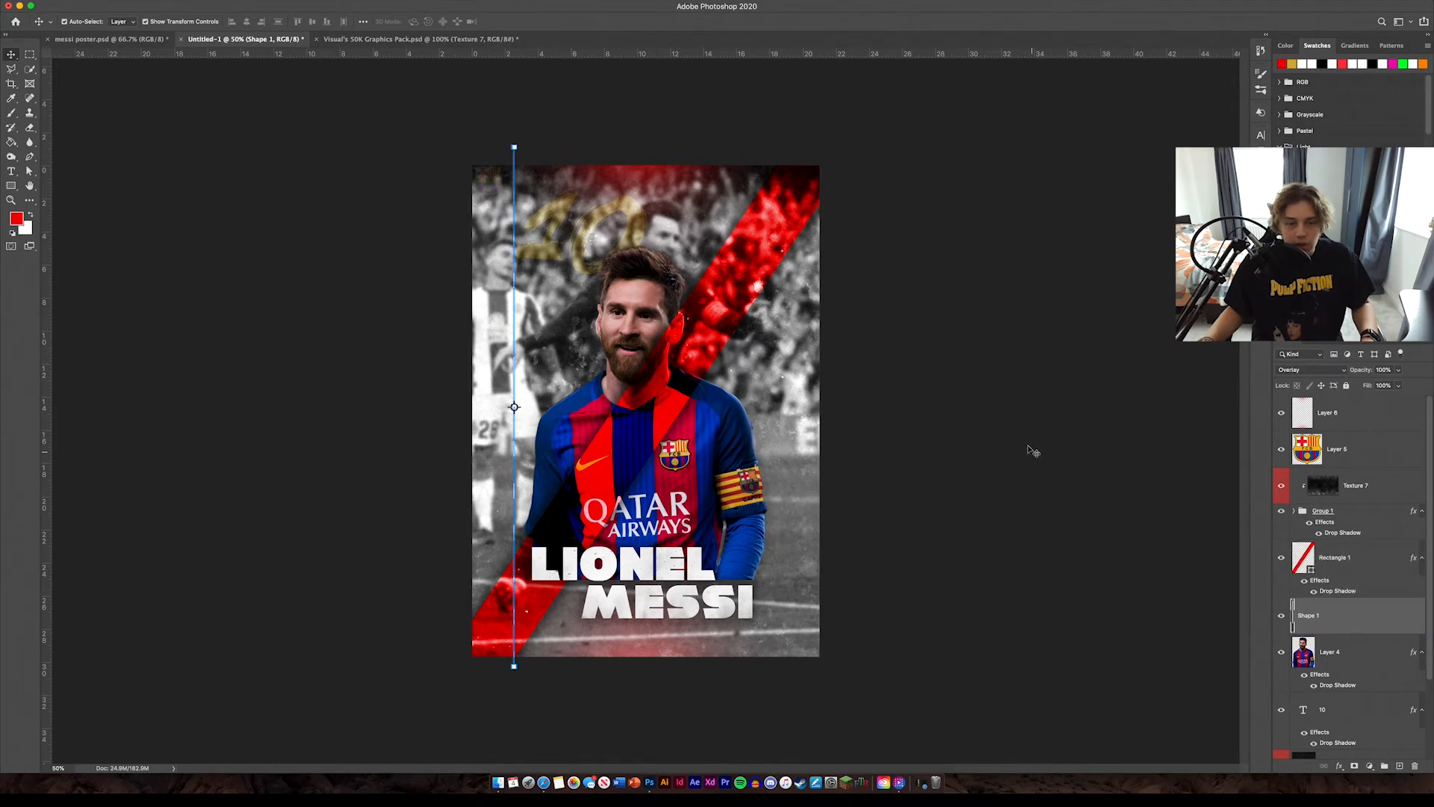
click(1029, 447)
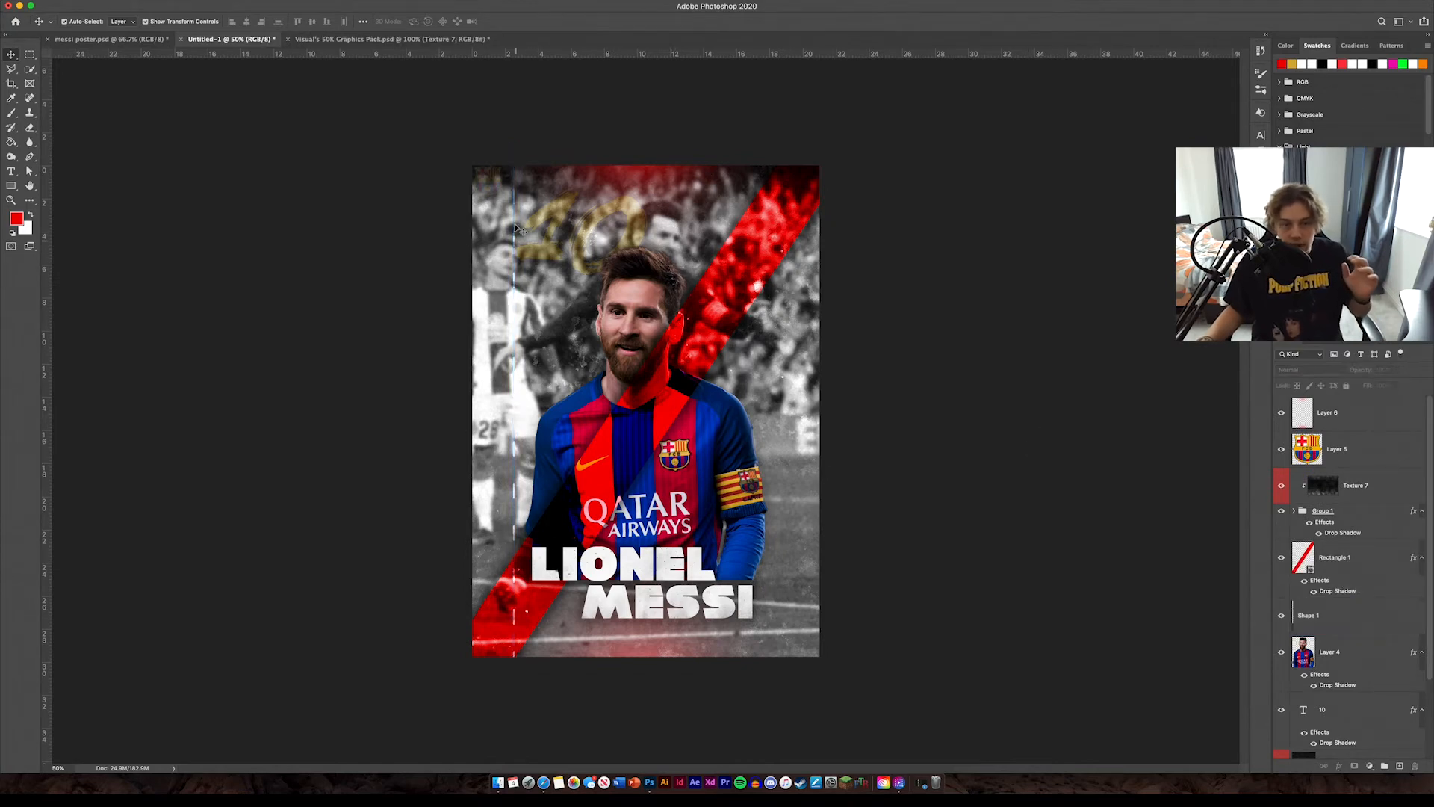
click(1356, 609)
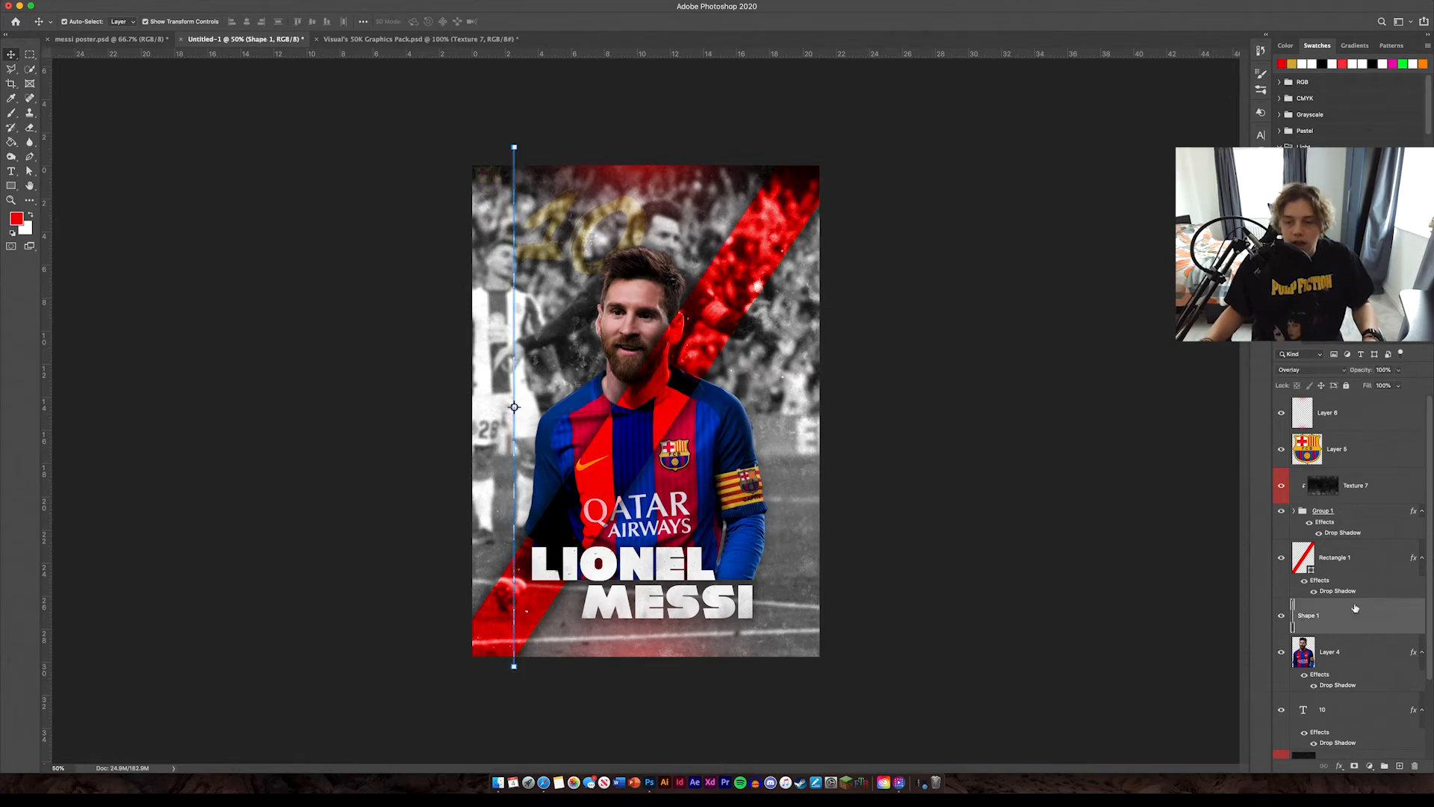
click(1092, 423)
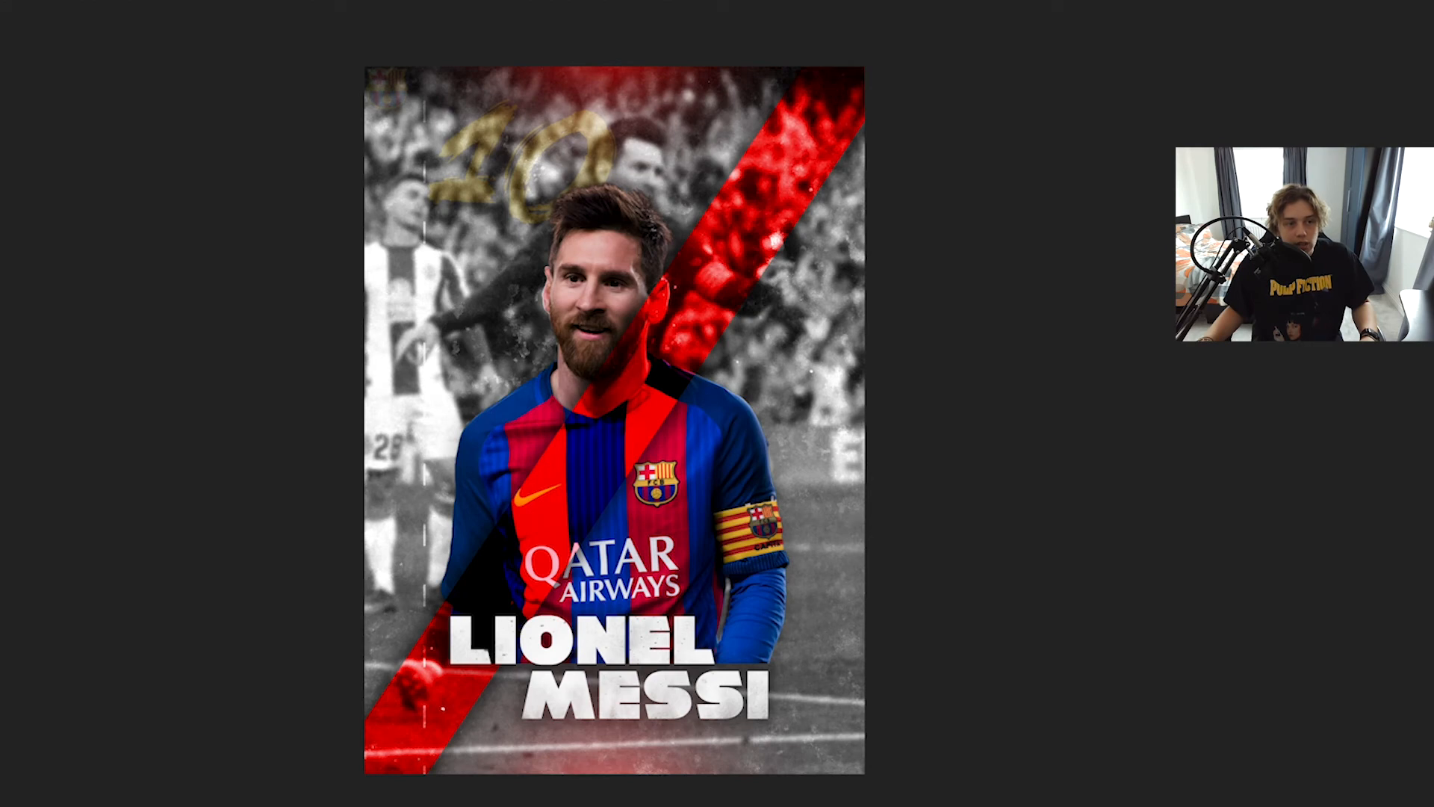
Draw an unfilled circle about 281 px wide beside the player's shoulder, with a white 10 px dashed stroke and a dash of 10.
drag(775, 312, 838, 374)
click(1231, 282)
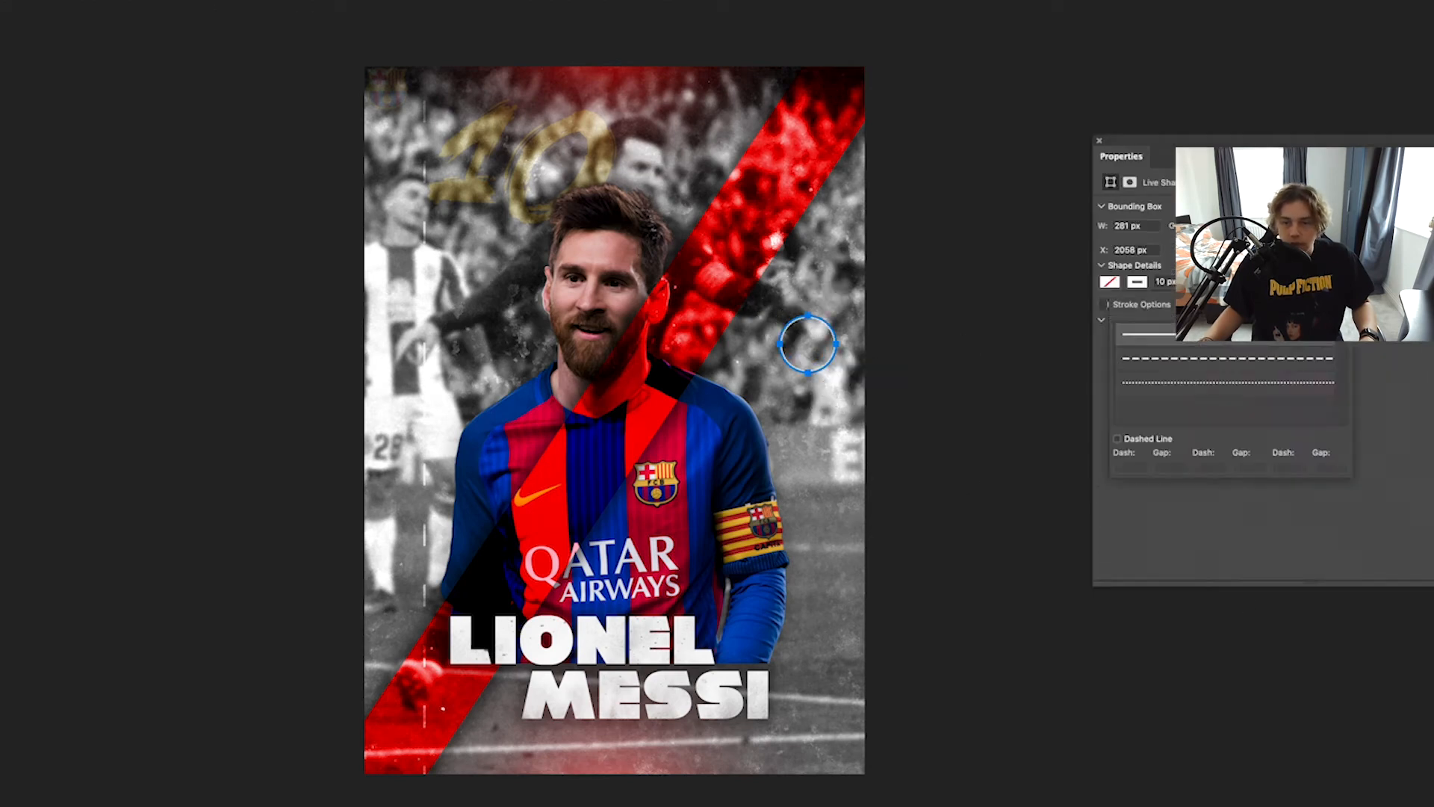
click(1233, 359)
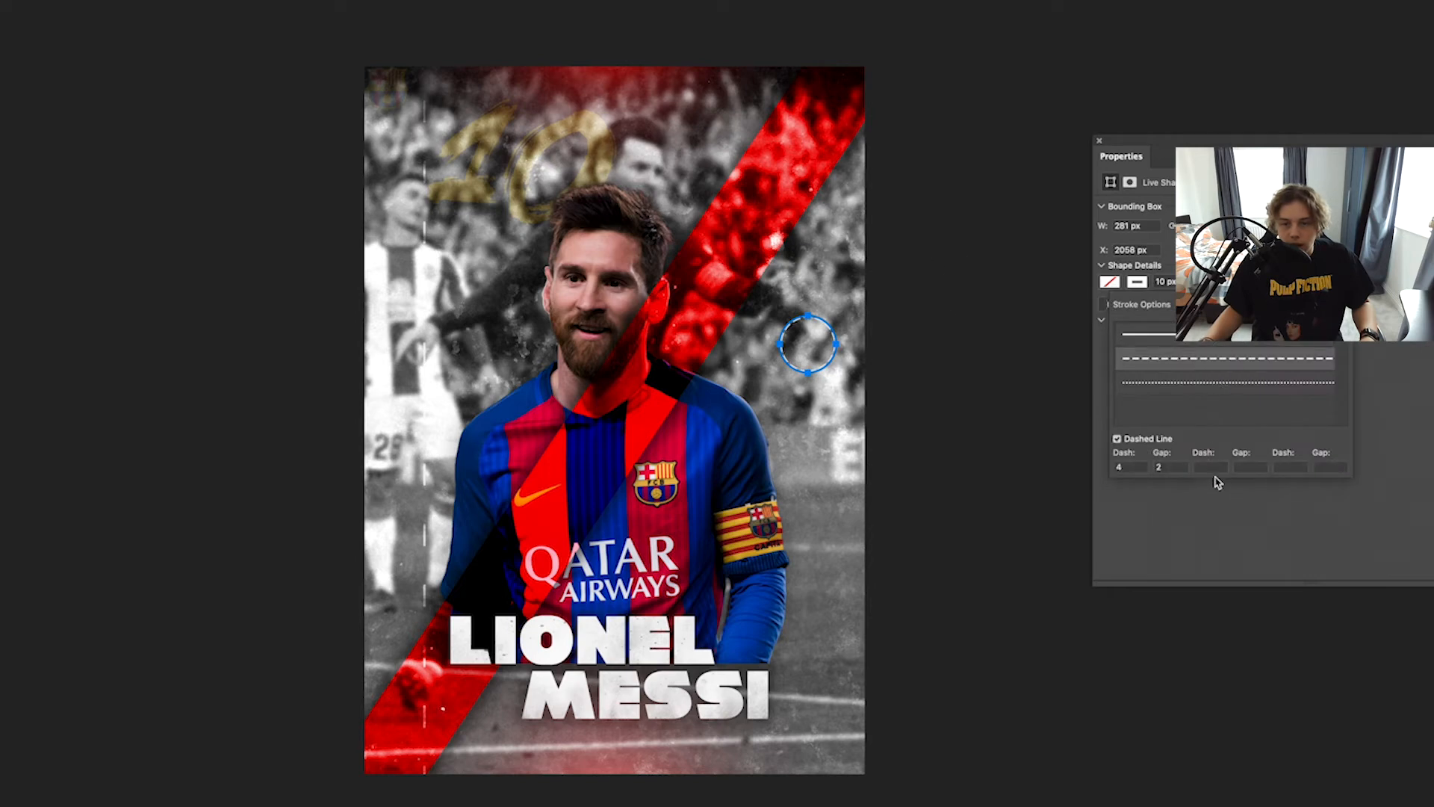
text(10)
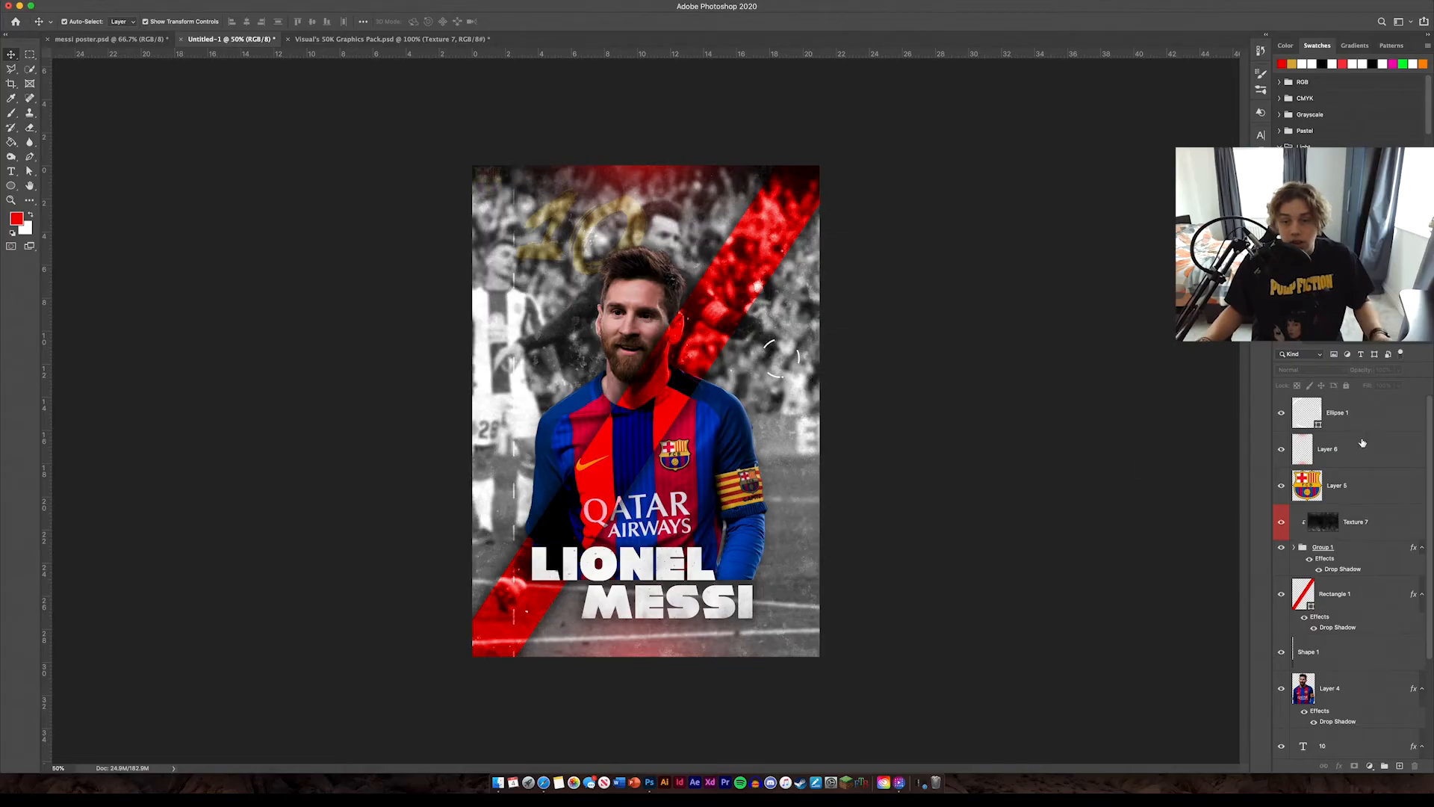
Duplicate the dashed circle twice and space the copies directly below it in an even vertical column.
click(1368, 417)
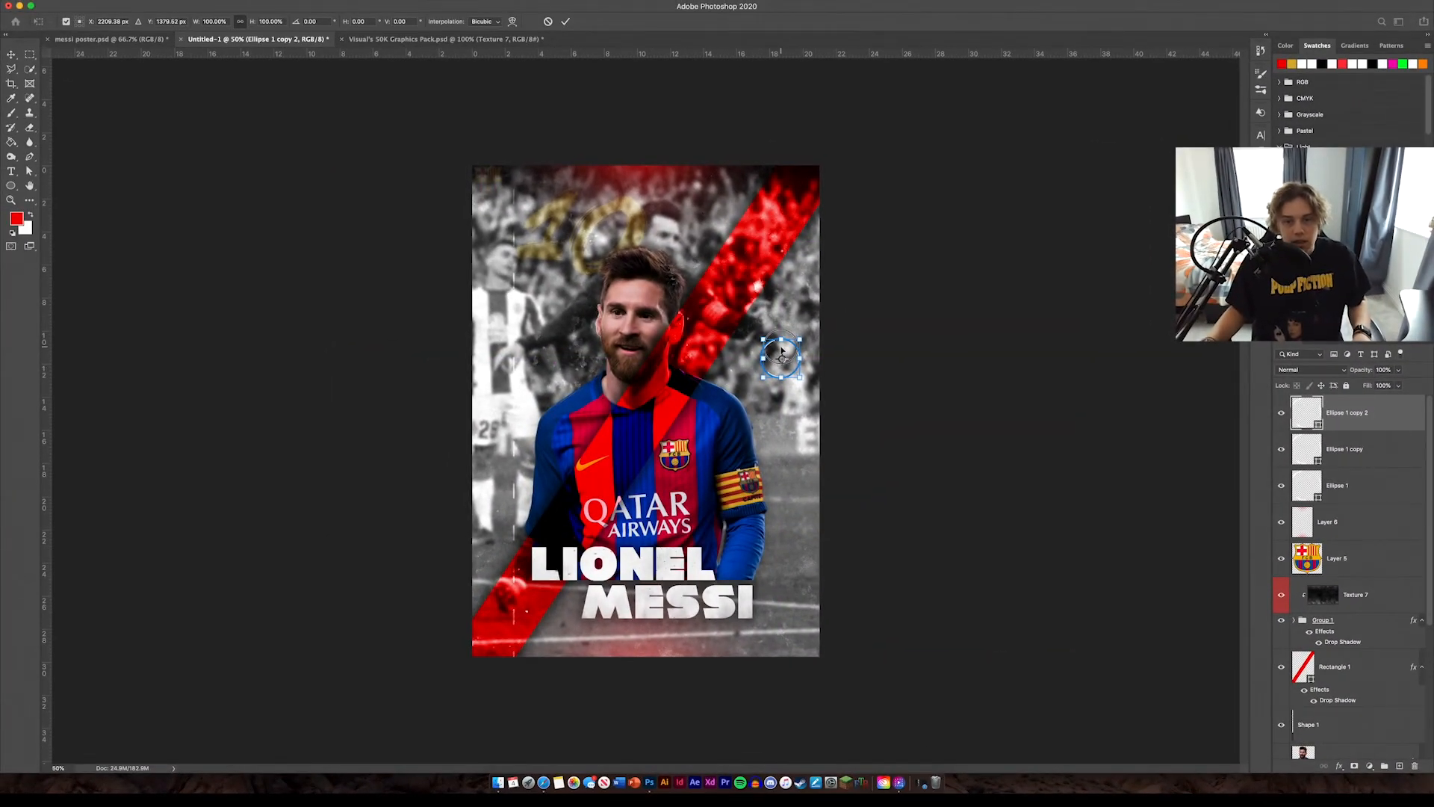
drag(781, 349, 781, 403)
click(931, 425)
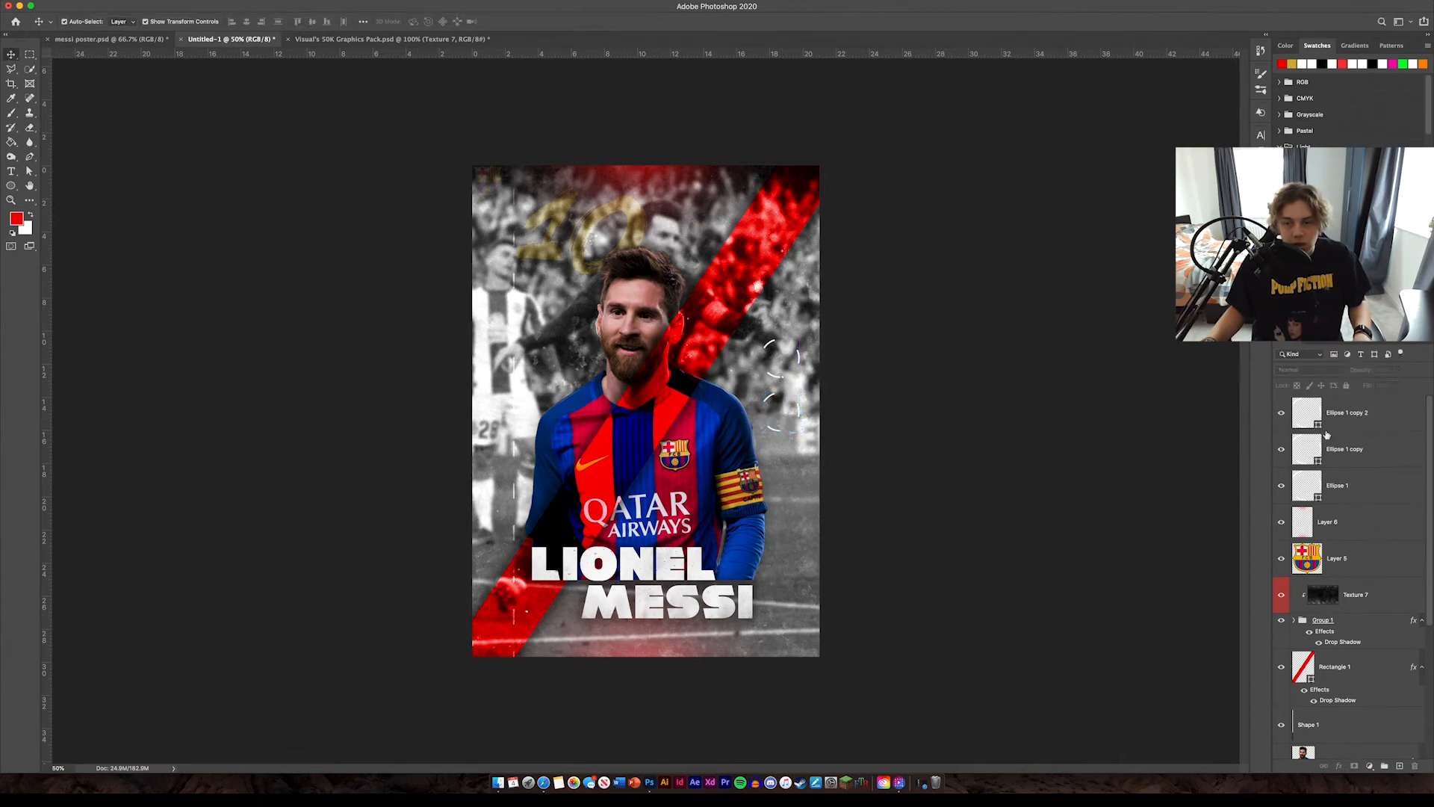
click(1382, 484)
click(1362, 449)
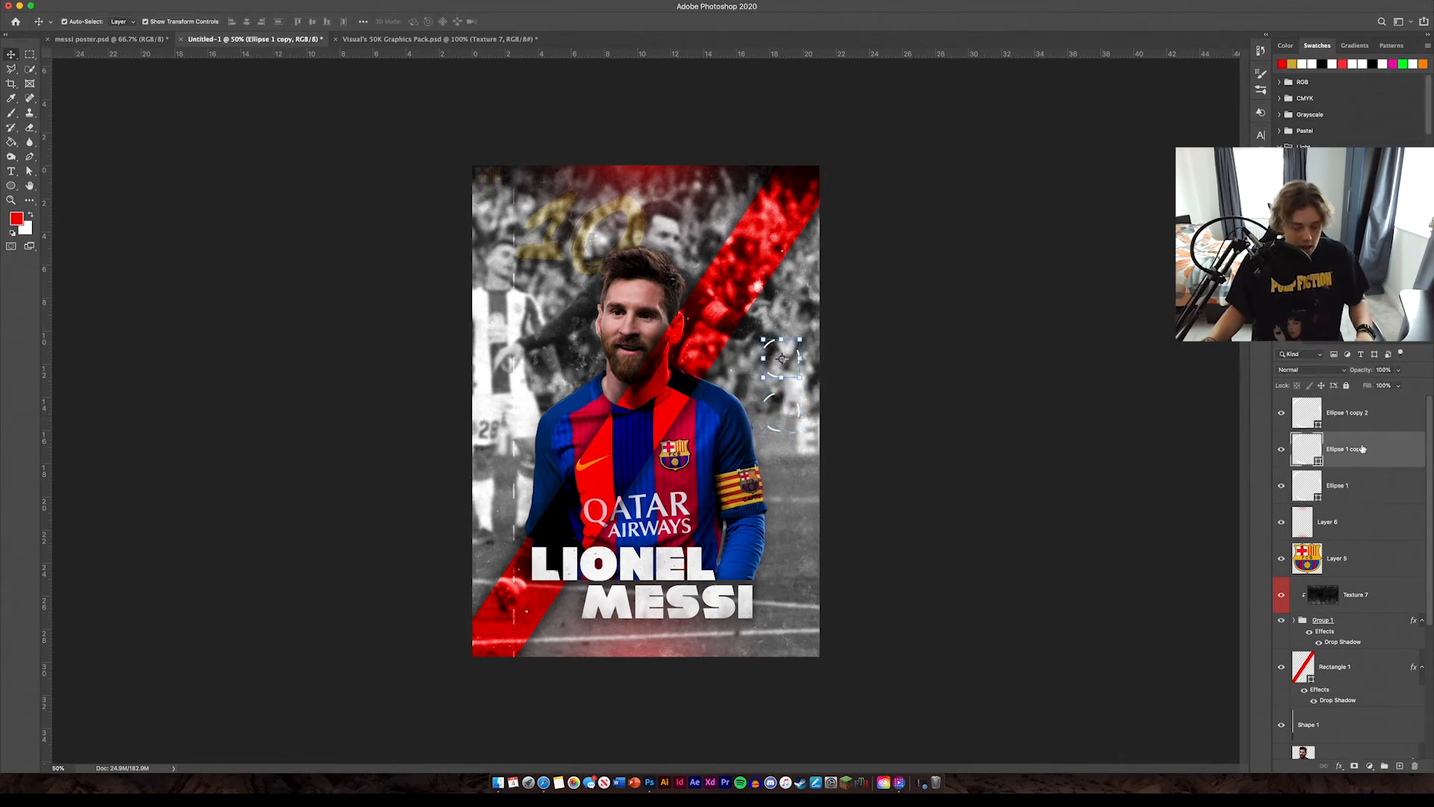
key(super+t)
drag(782, 350, 795, 459)
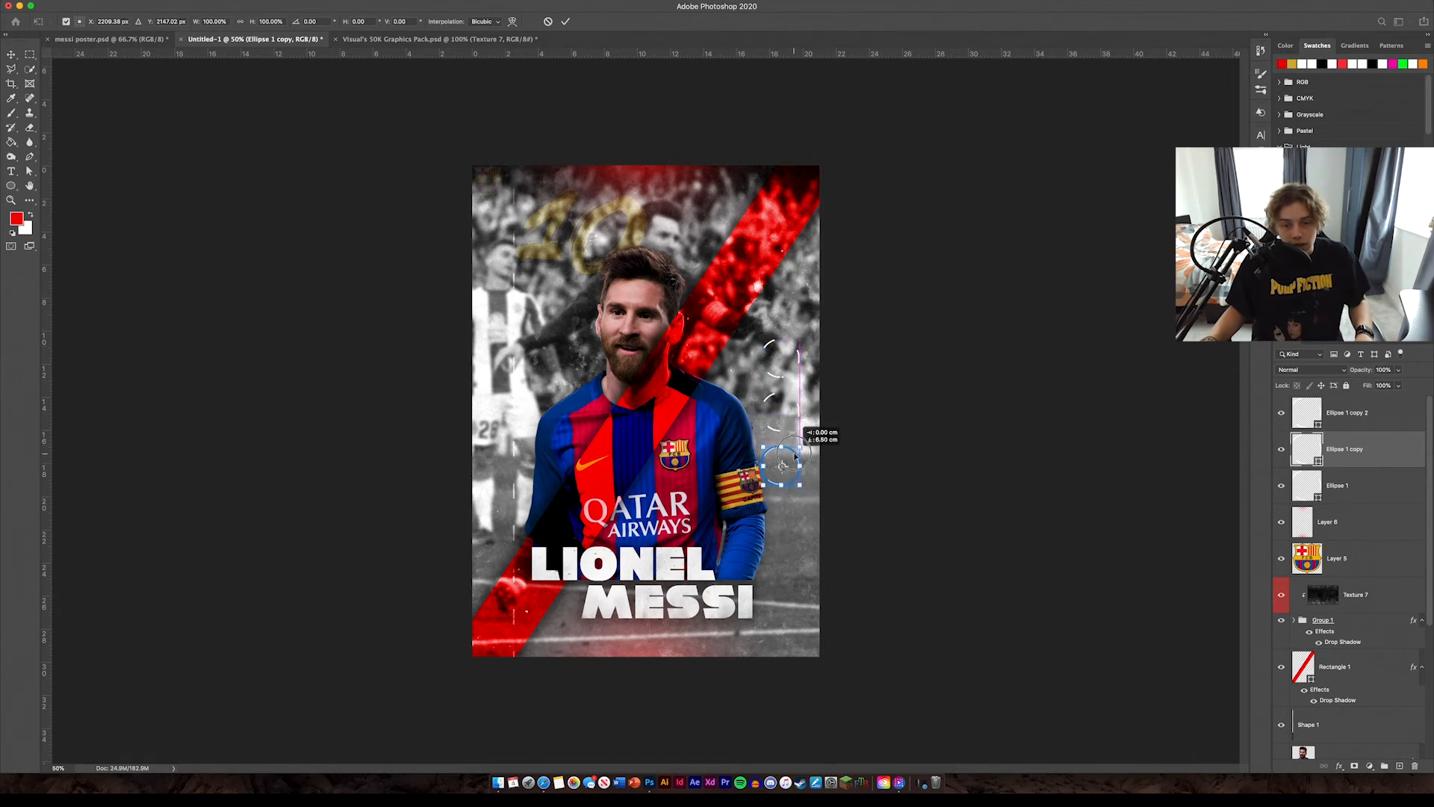
click(1031, 477)
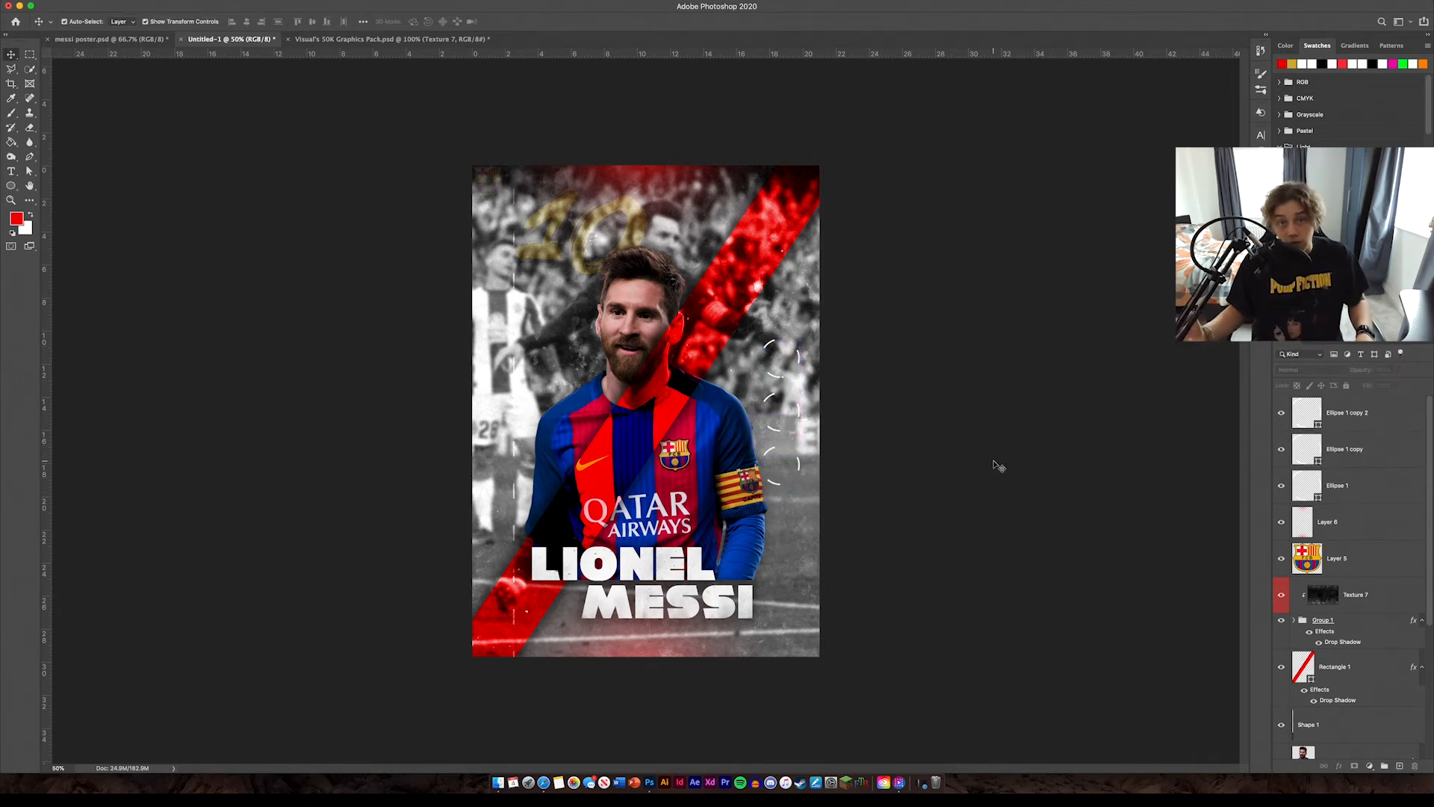
Group the three dashed circles, nudge the group slightly upward and blend it with Overlay at 79% opacity.
click(1367, 487)
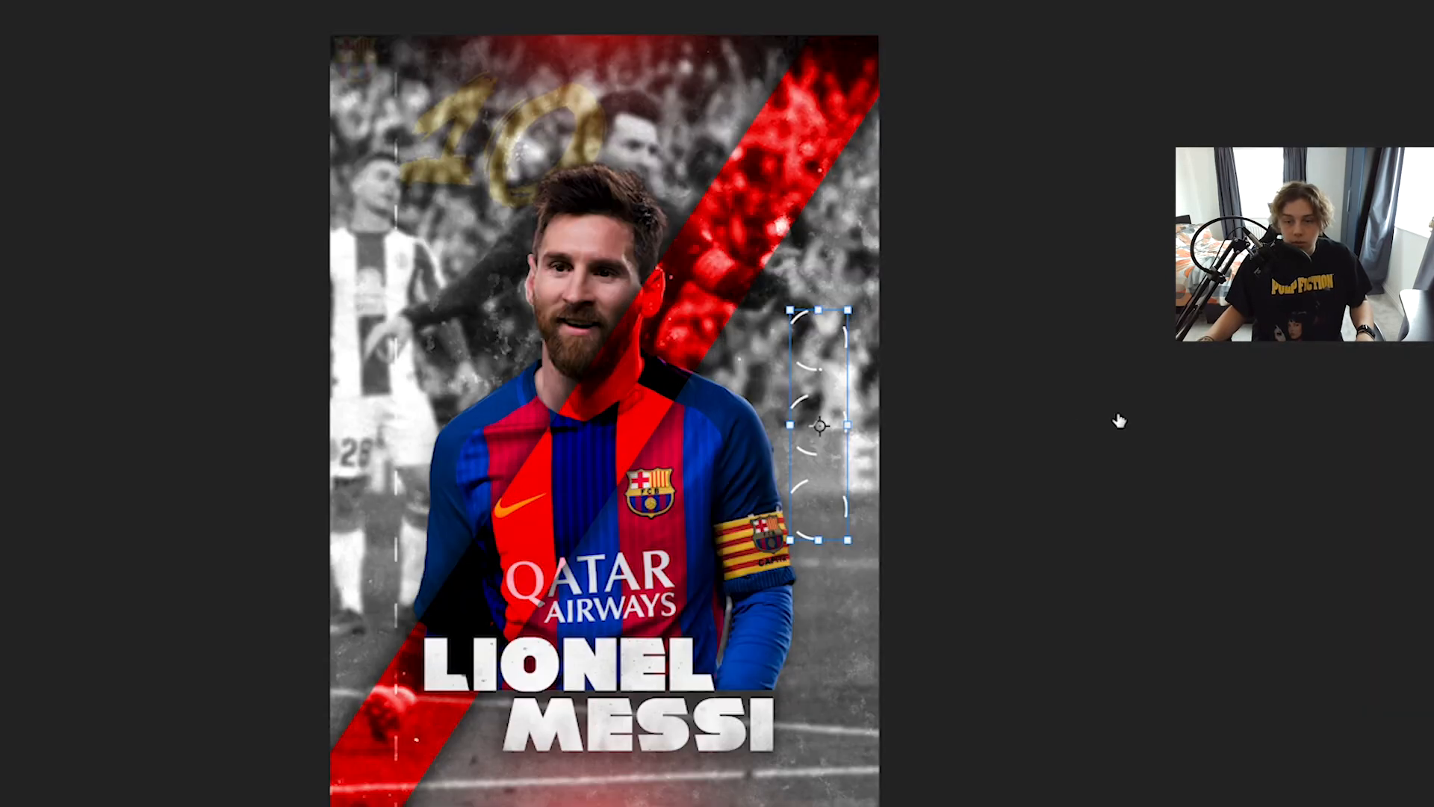
drag(814, 355, 820, 334)
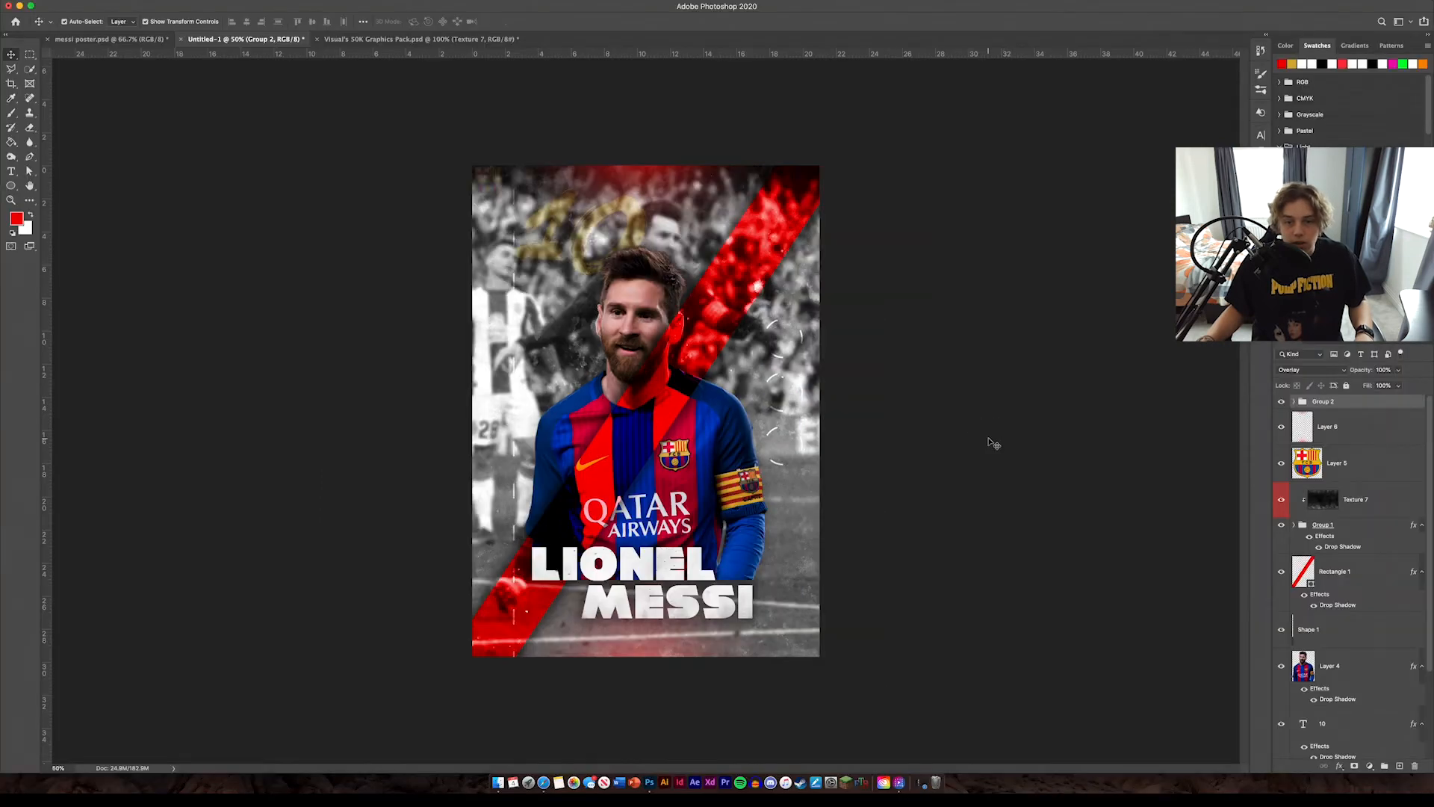
click(1153, 477)
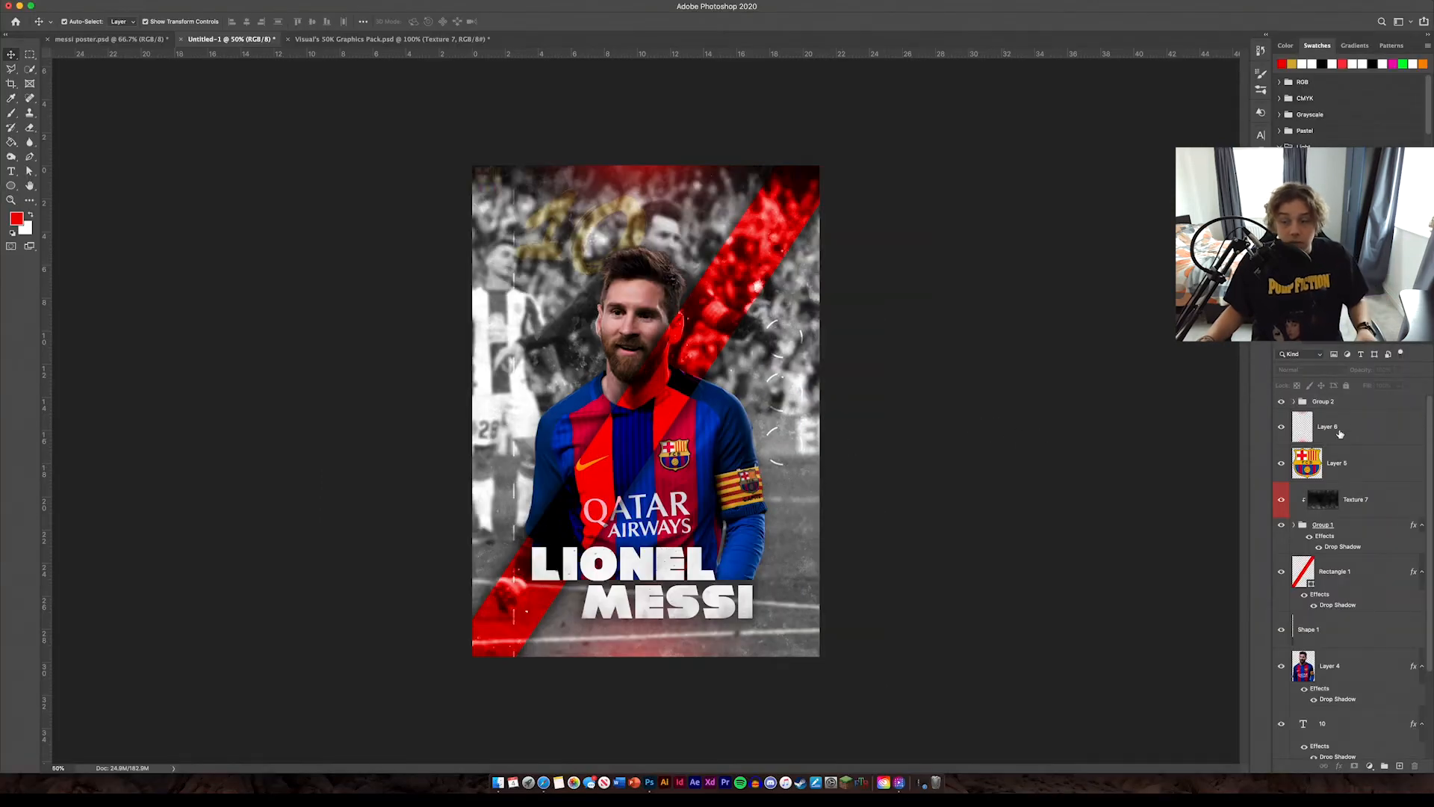
click(1364, 401)
click(1170, 414)
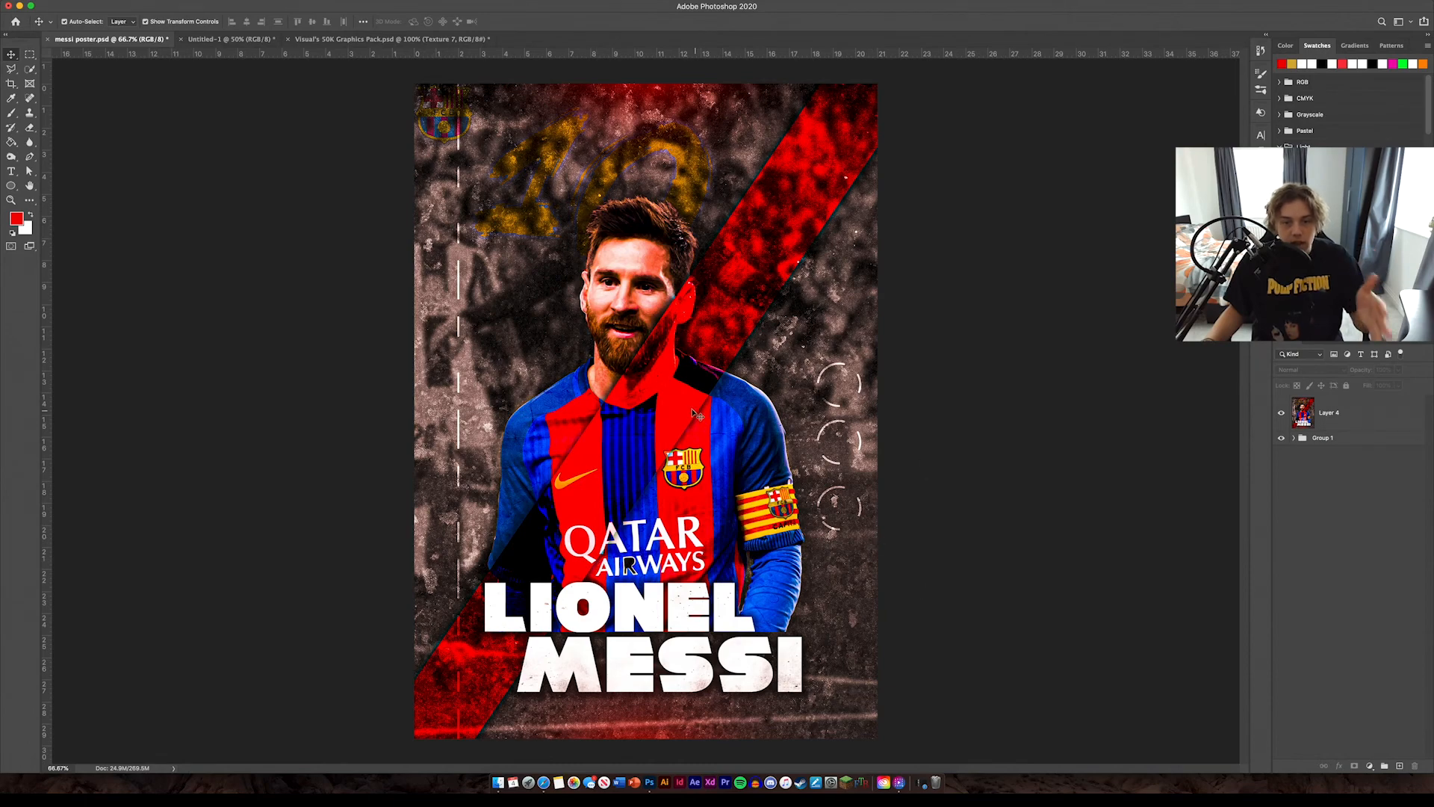
Return to the Untitled-1 poster document and put all layers, from Group 2 down to Layer 0, into one group.
click(231, 39)
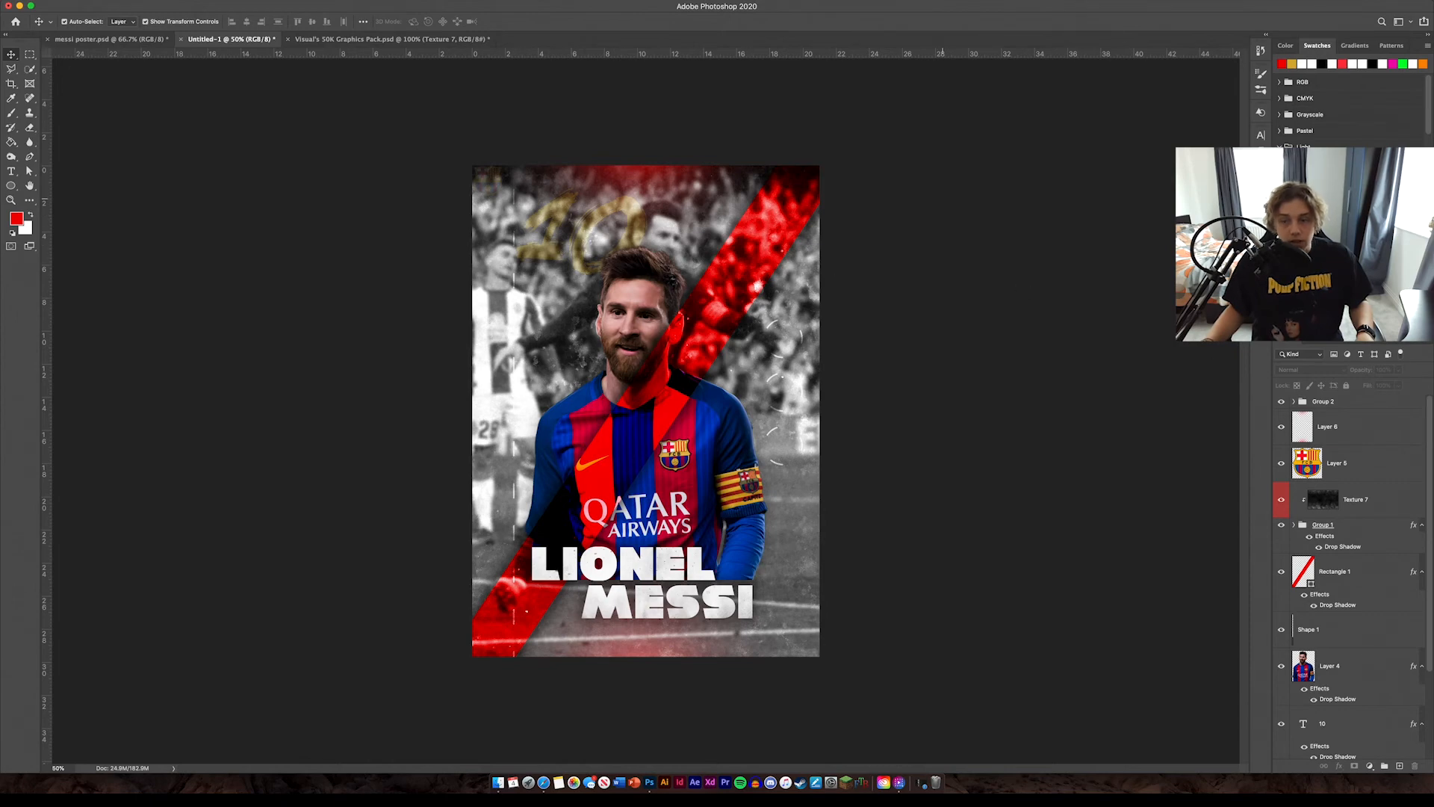
click(1384, 401)
scroll(1382, 516, down, 3)
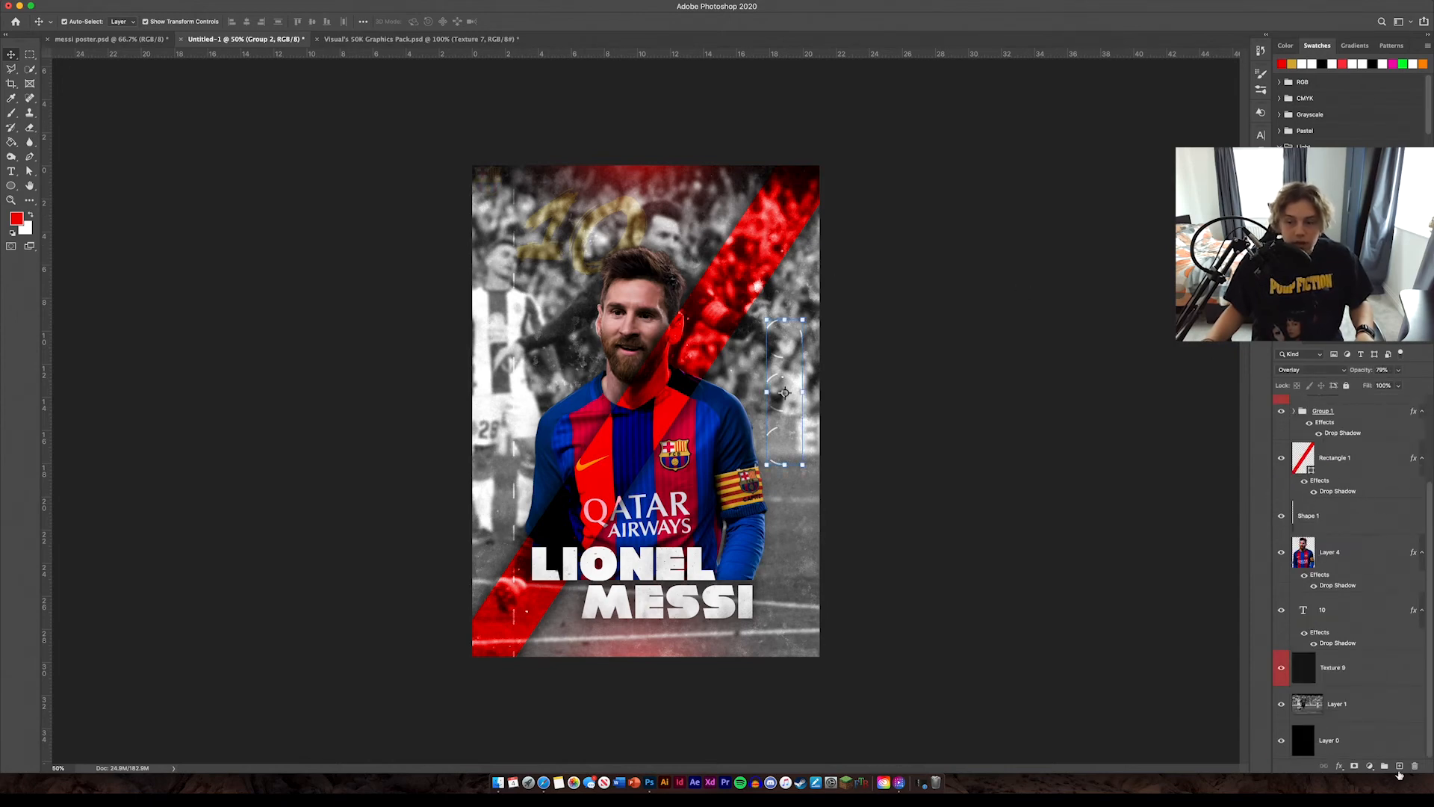
shift+click(1376, 735)
click(1385, 765)
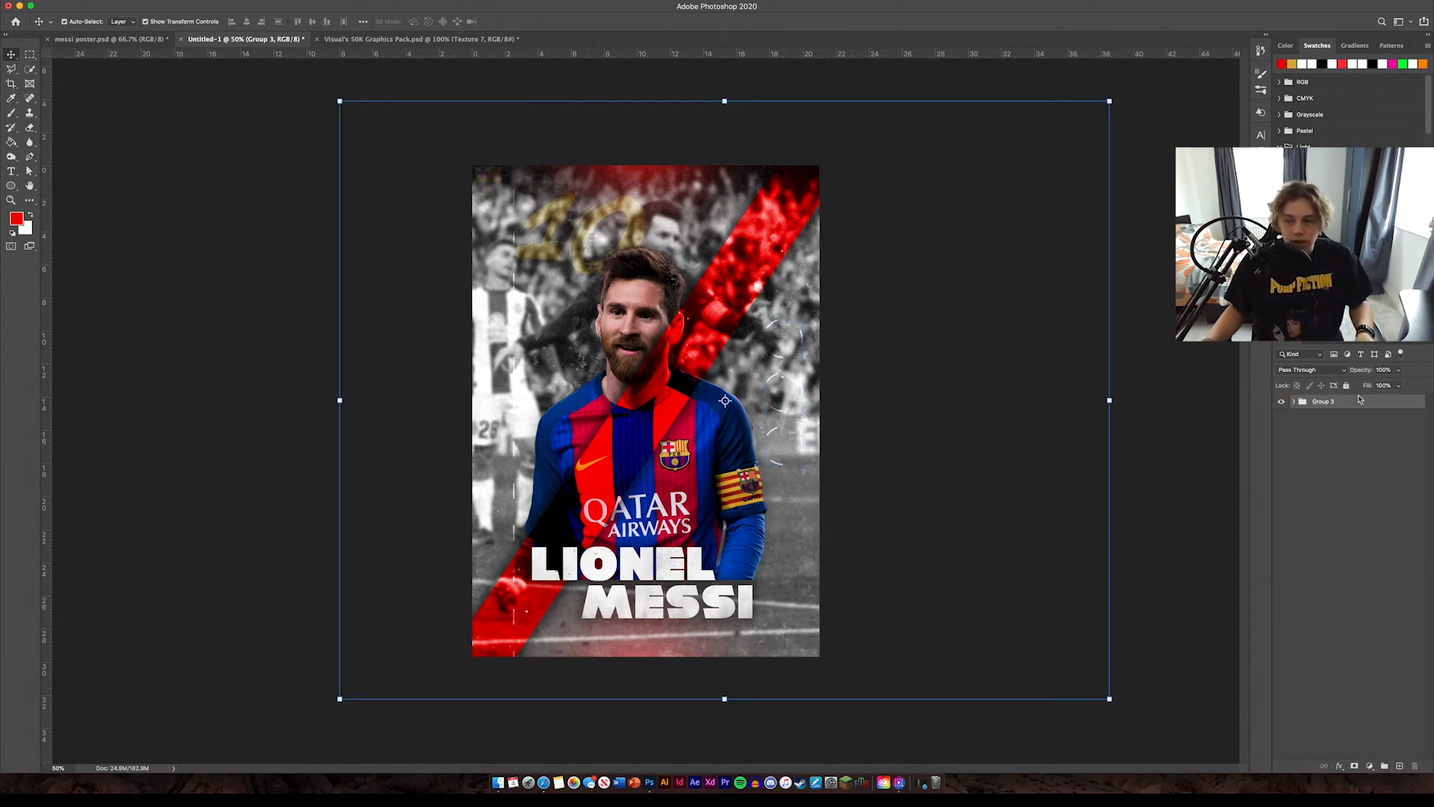
Duplicate the poster group and merge the copy into a single layer.
key(super+j)
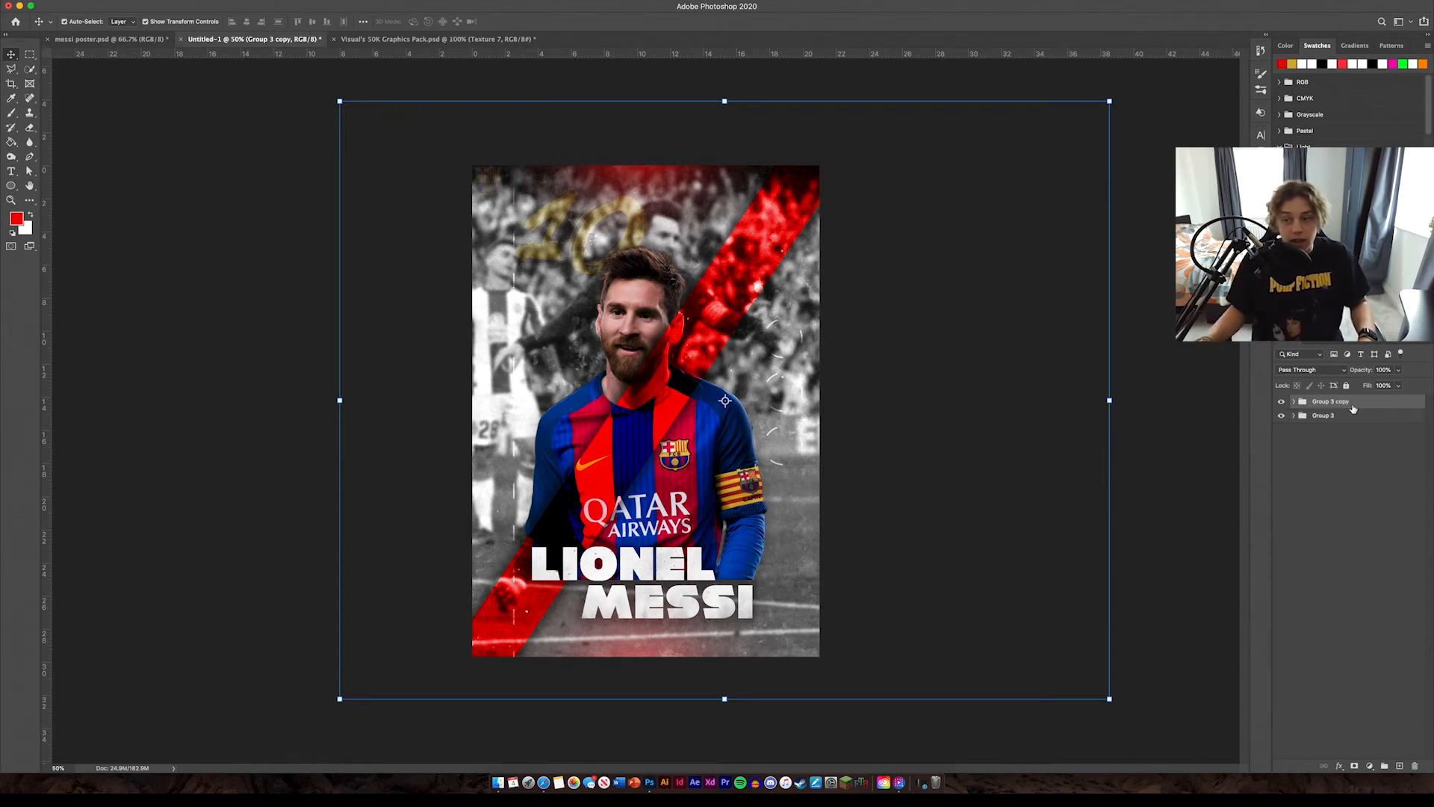
key(super+e)
click(1170, 410)
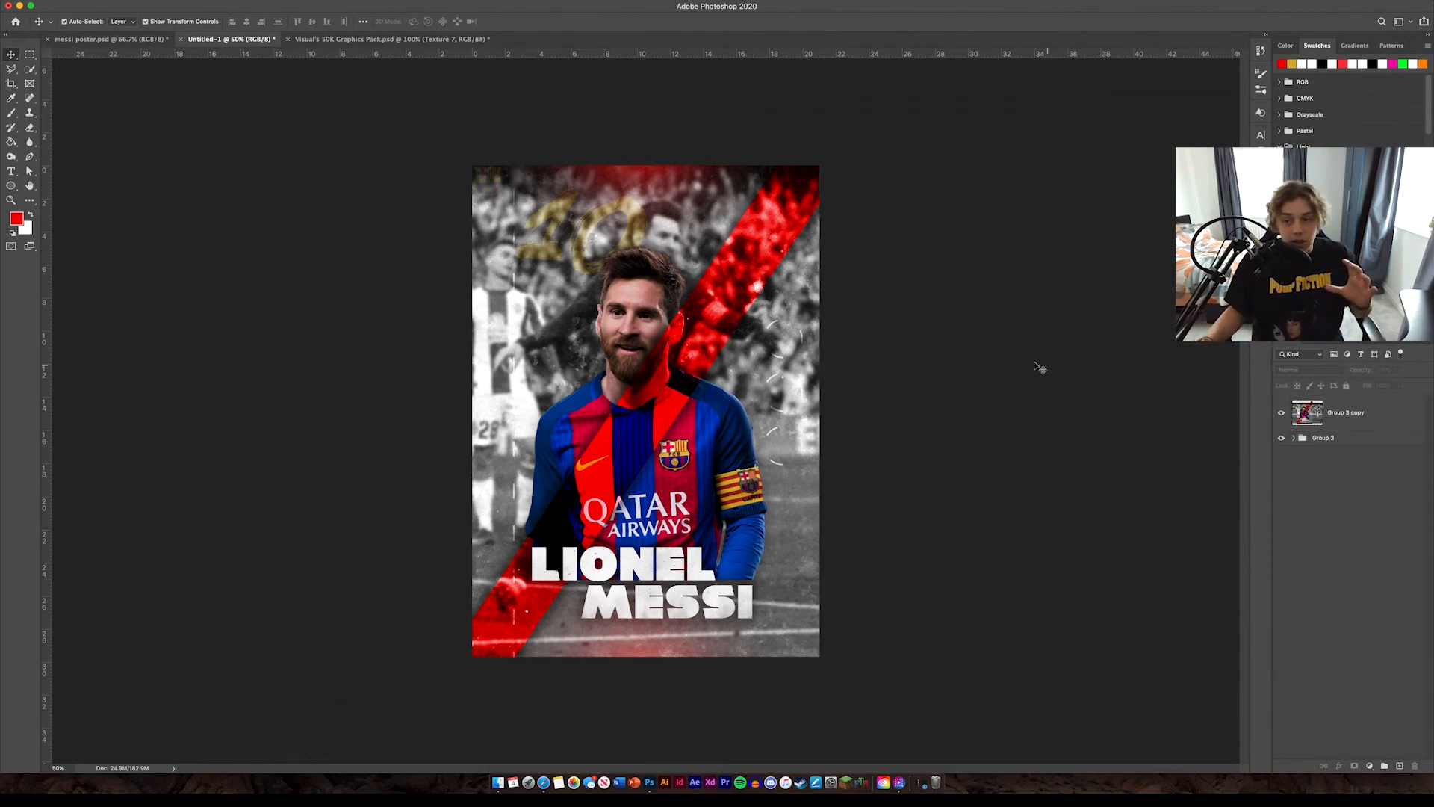
Cut the canvas area of the merged copy onto its own layer and delete the leftover Group 3 copy layer.
key(m)
drag(516, 188, 894, 768)
right_click(722, 446)
click(1394, 572)
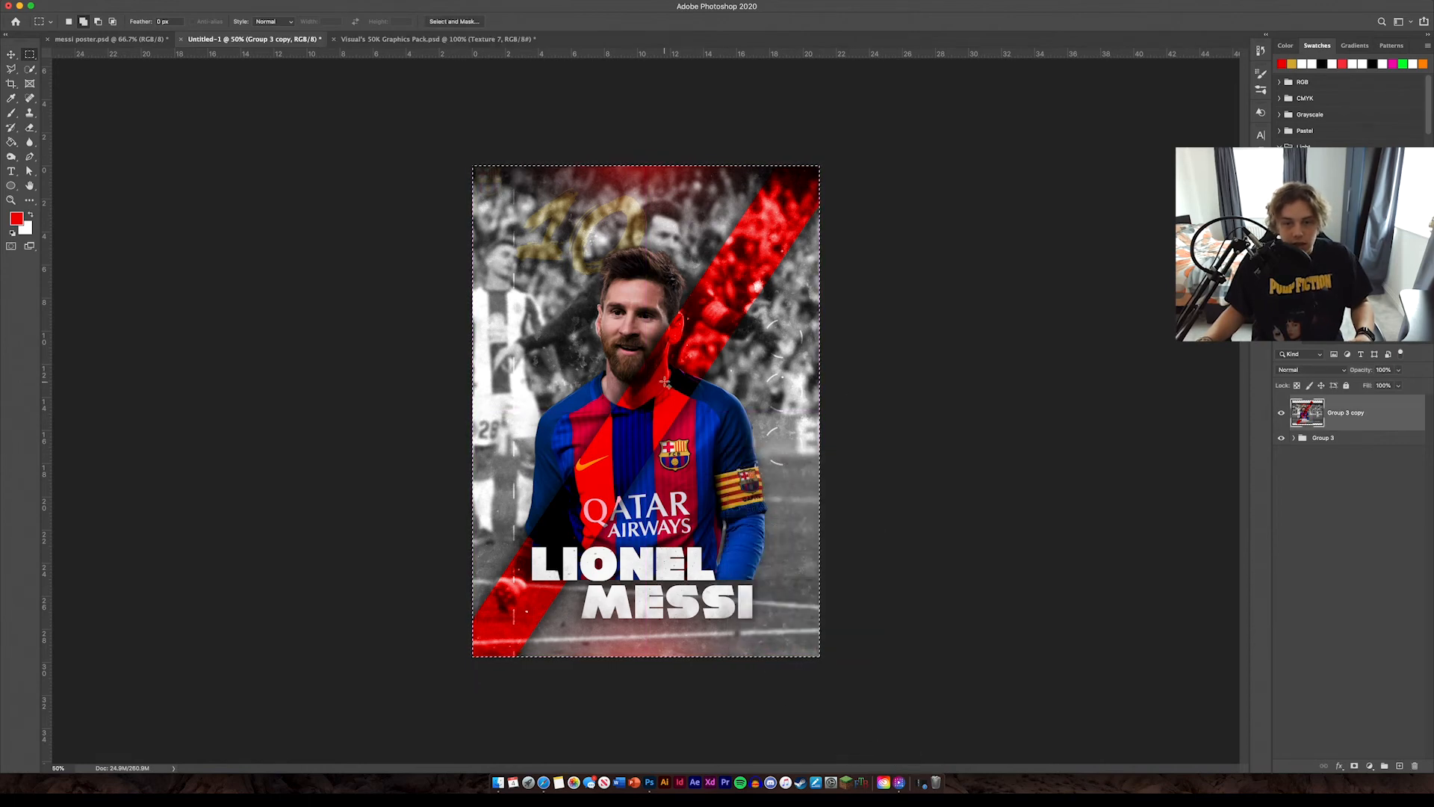
right_click(664, 377)
click(747, 464)
click(11, 54)
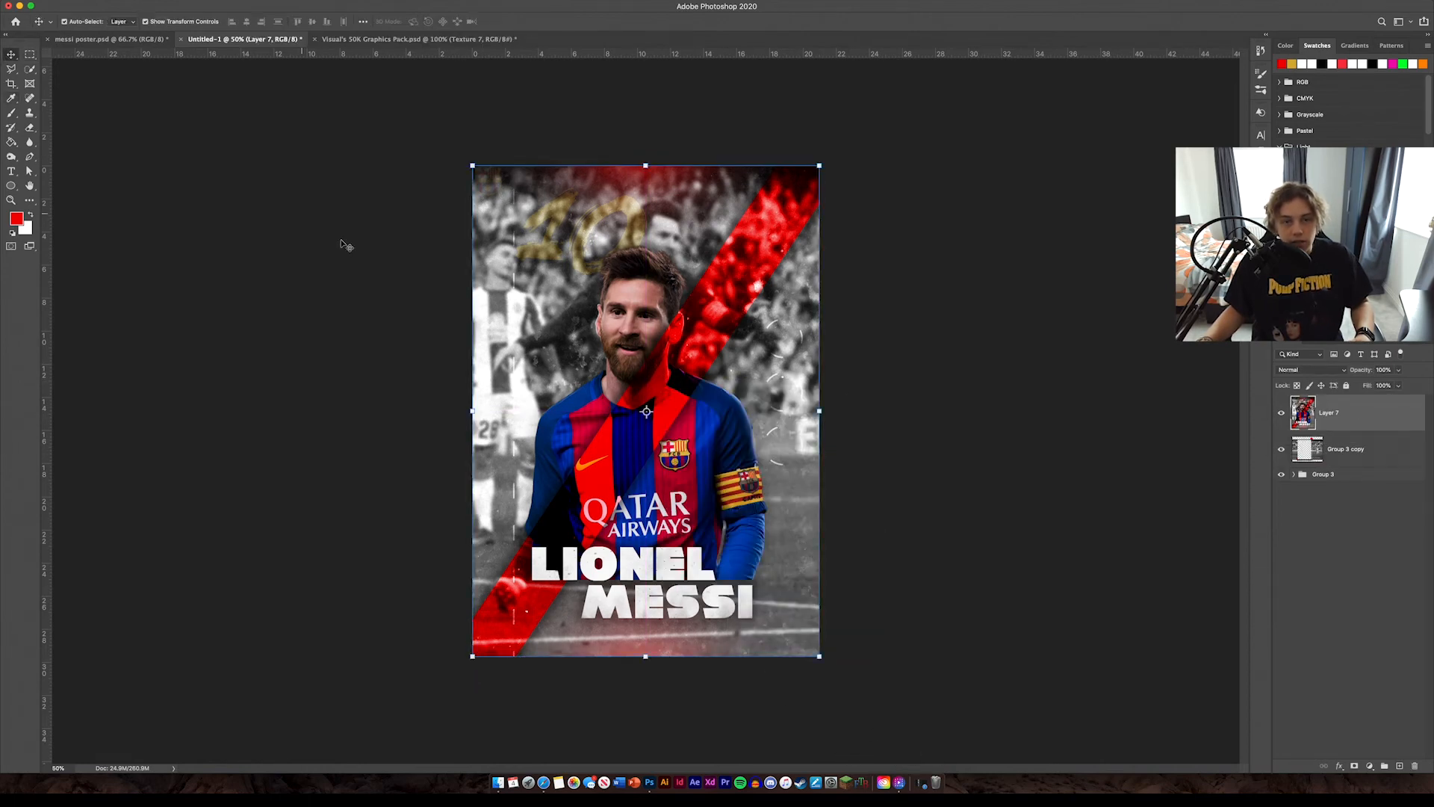
click(1382, 451)
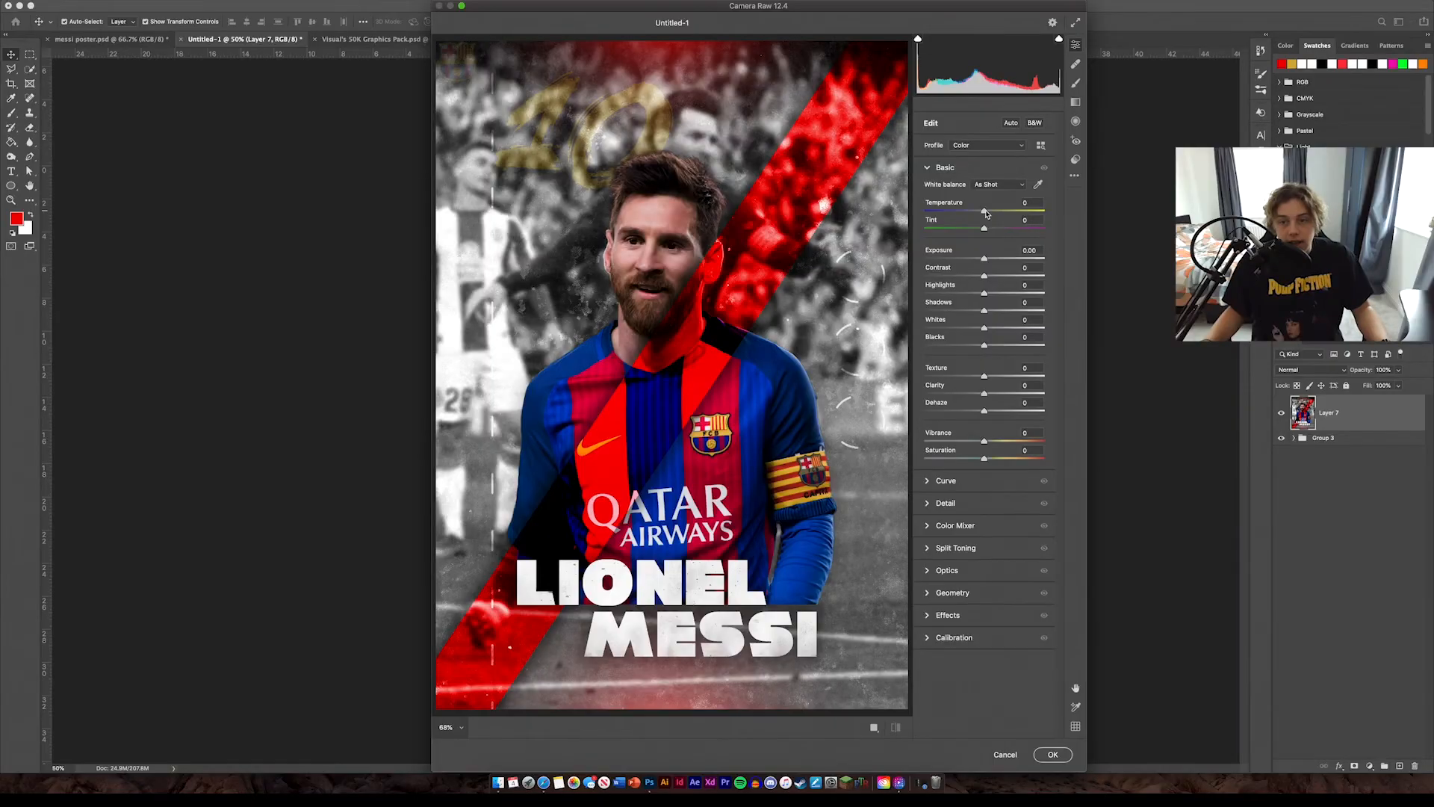
In the Camera Raw filter, set Temperature +15, Tint +33, Exposure +0.10, Contrast +28, Highlights -14, Shadows -15, Whites +29, Blacks -30 and Texture +100.
drag(985, 212, 1130, 385)
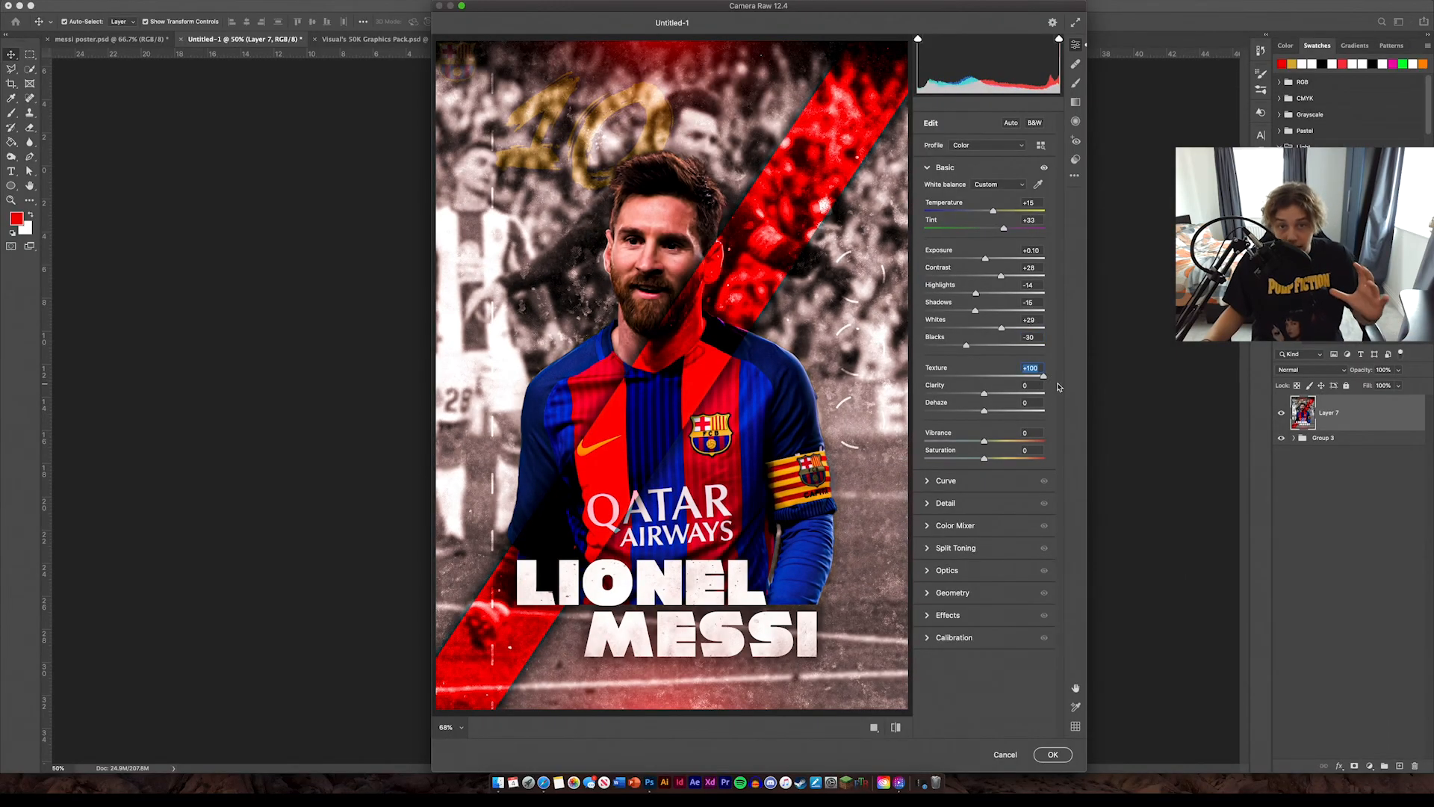
Set the Camera Raw Clarity to +31, Dehaze to +8, Vibrance to +33 and Saturation to +22.
drag(985, 393, 999, 462)
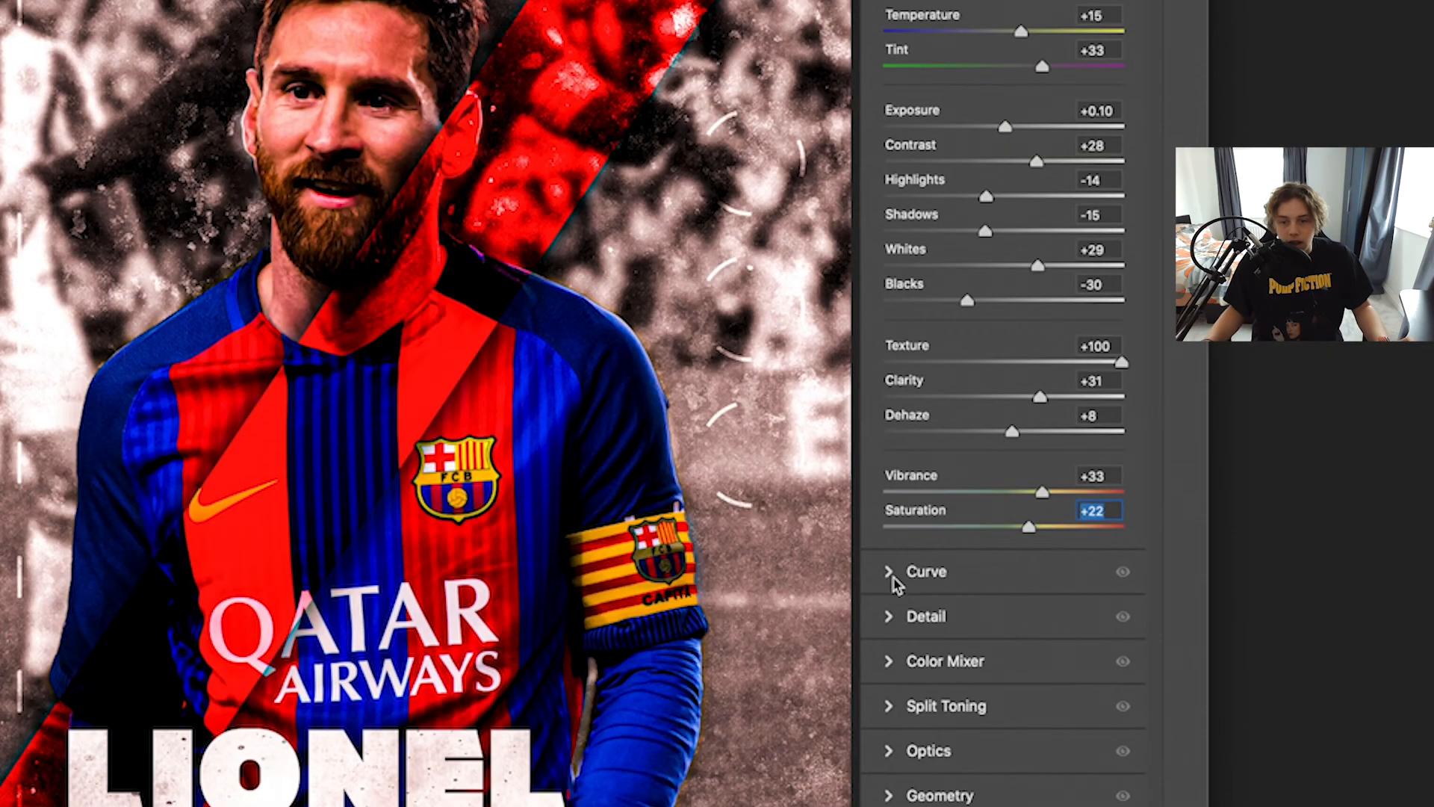
Shape the point curve into a gentle S with darker shadows and brighter highlights, and raise Sharpening to about 68.
click(928, 481)
drag(948, 237, 951, 245)
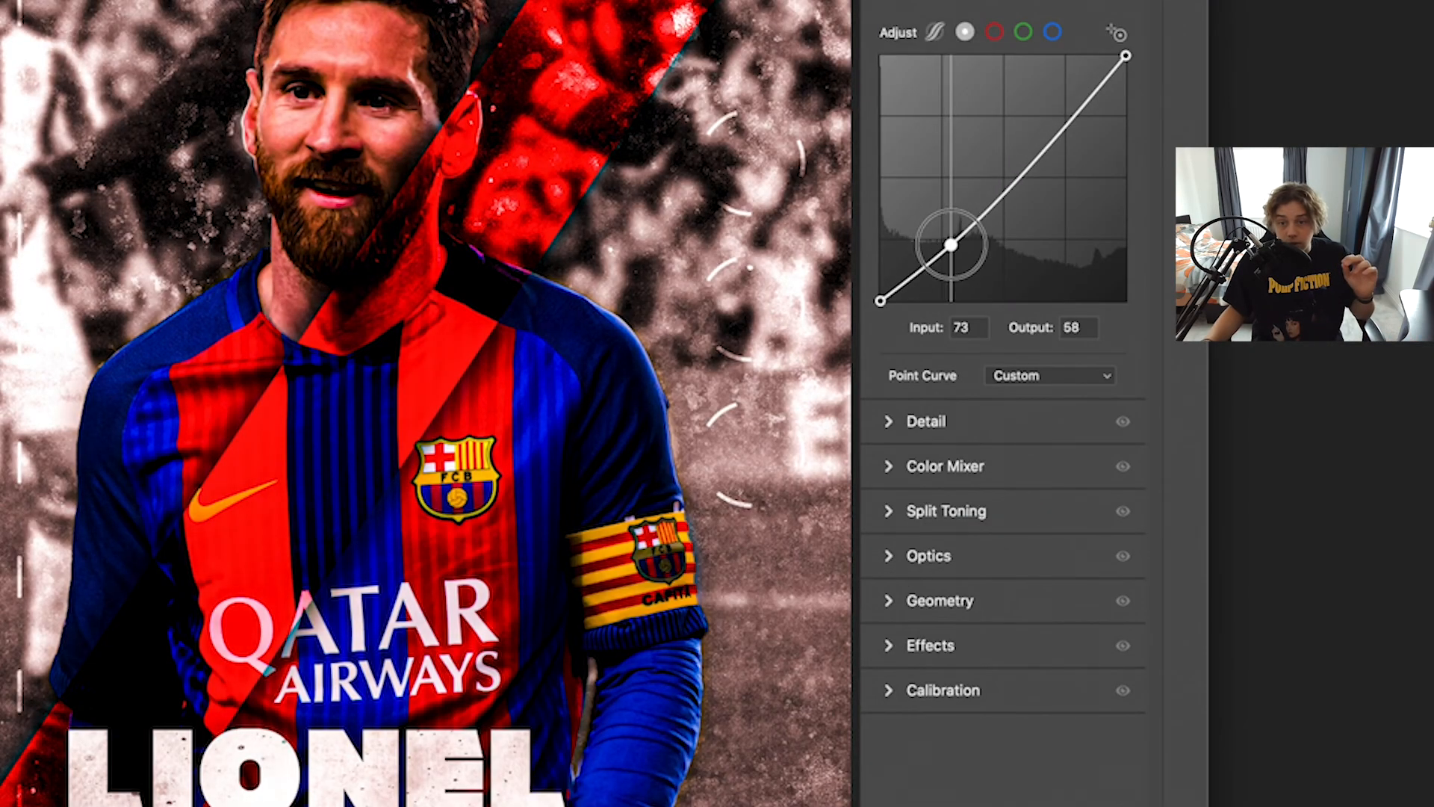
drag(1077, 105, 1072, 91)
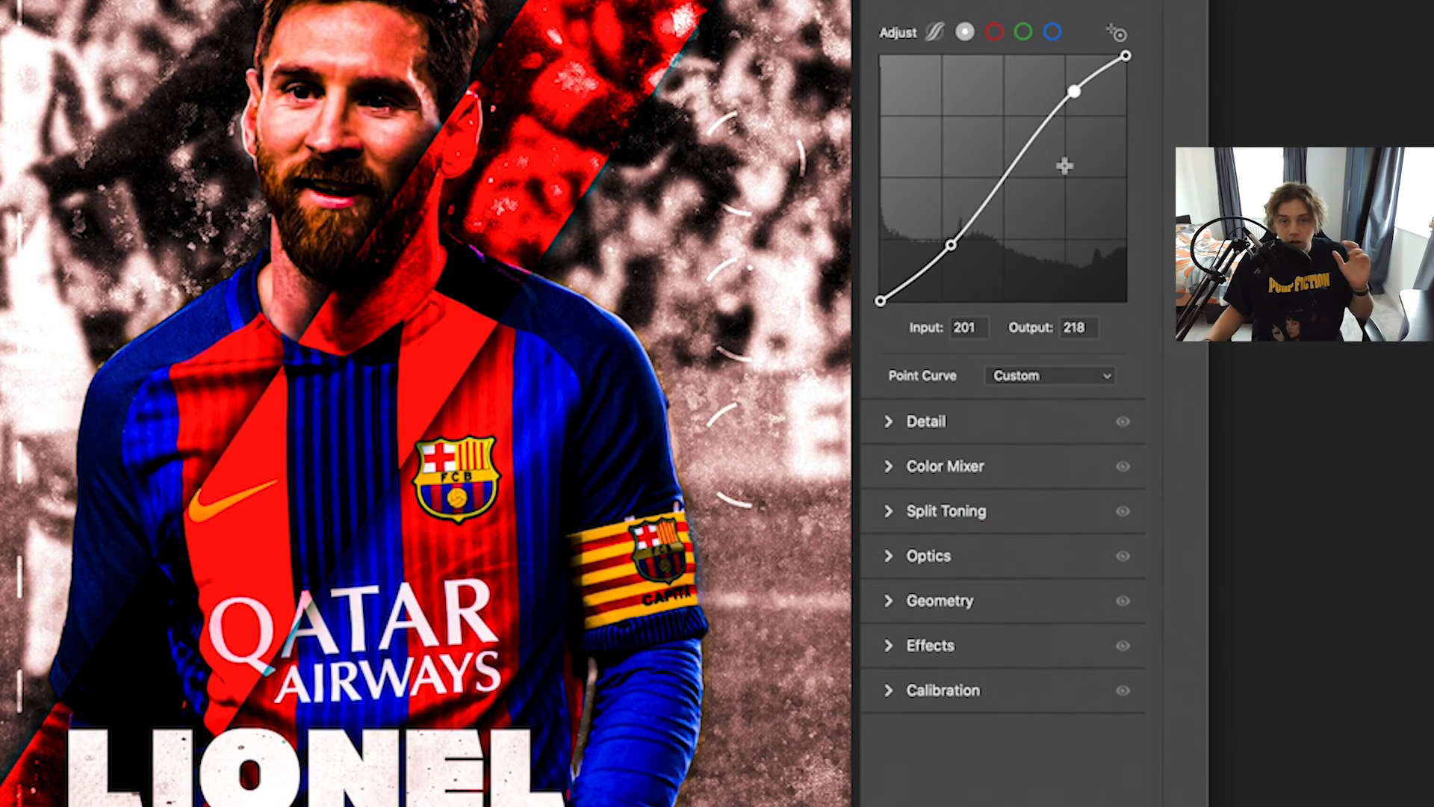
drag(1072, 91, 1078, 108)
drag(950, 249, 940, 254)
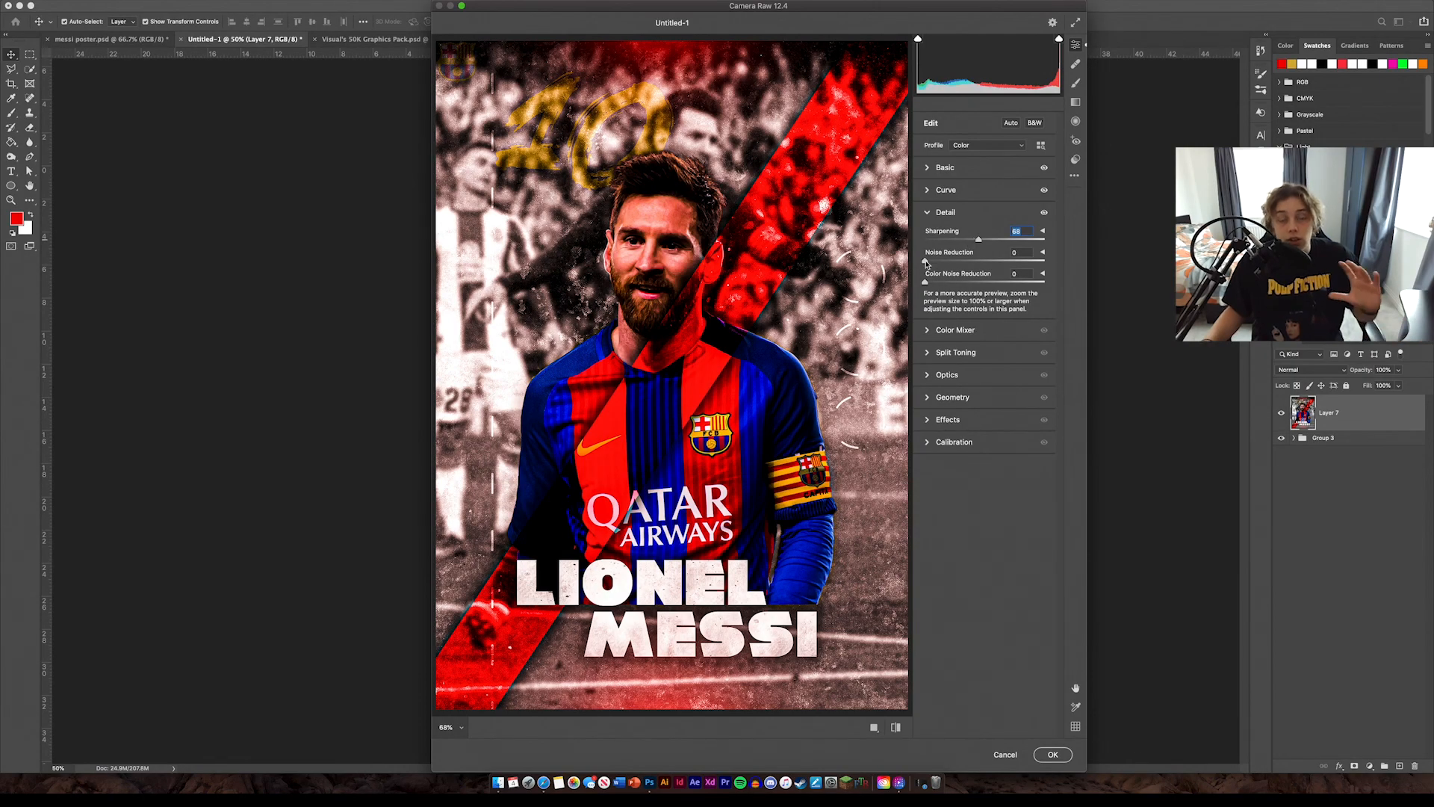
Add Grain of 10 and apply the Camera Raw adjustments to the merged poster layer.
click(930, 422)
drag(927, 351, 939, 352)
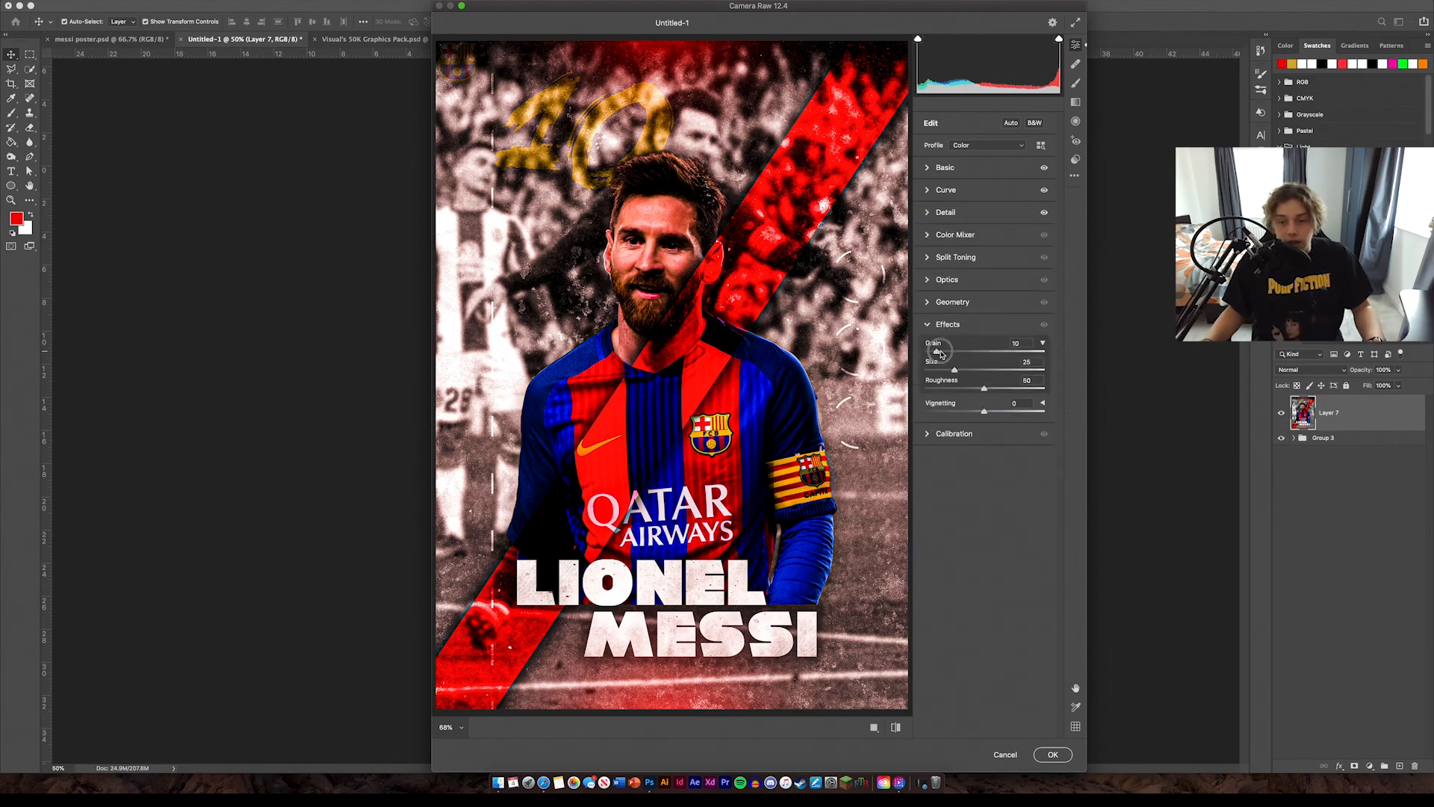
click(1056, 754)
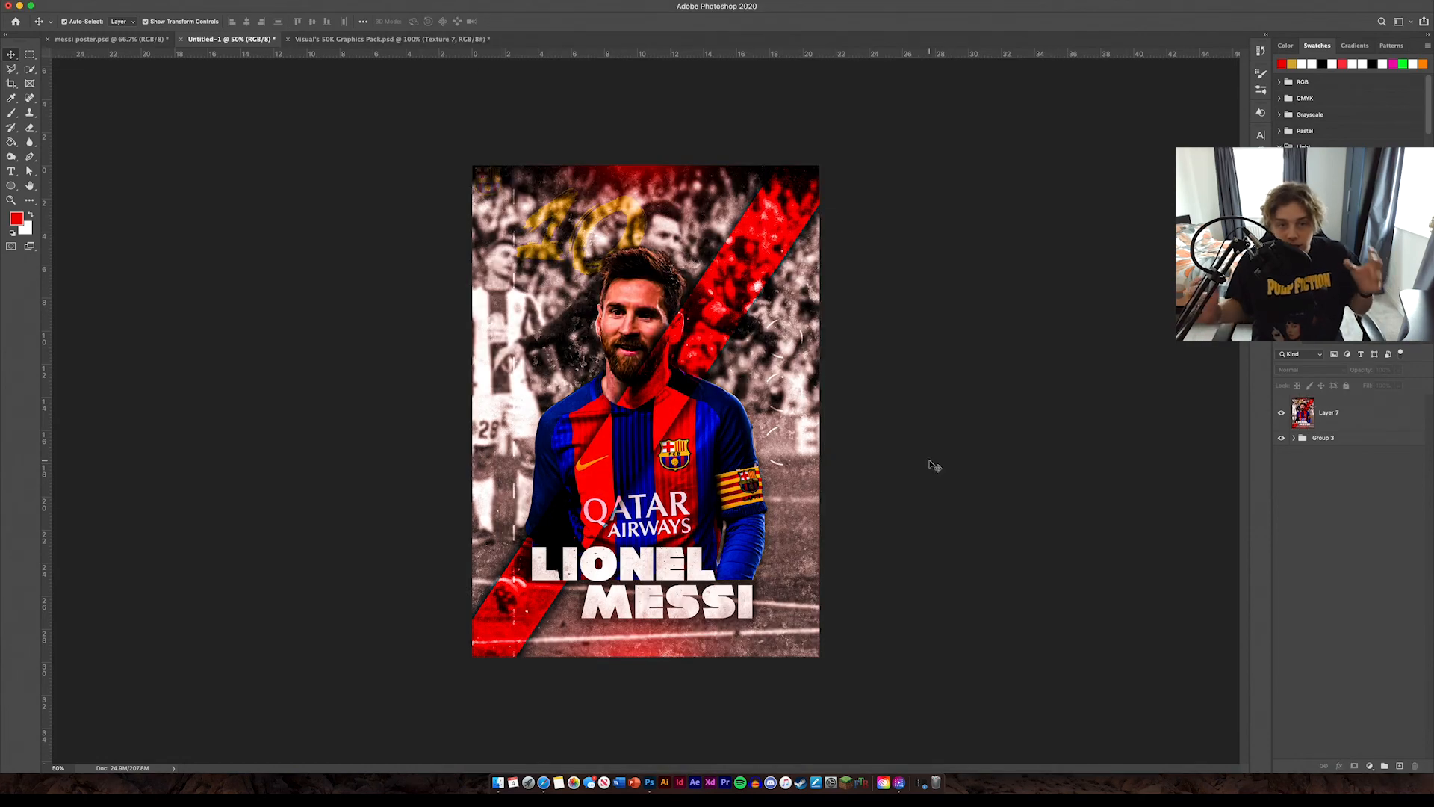
key(super+equal)
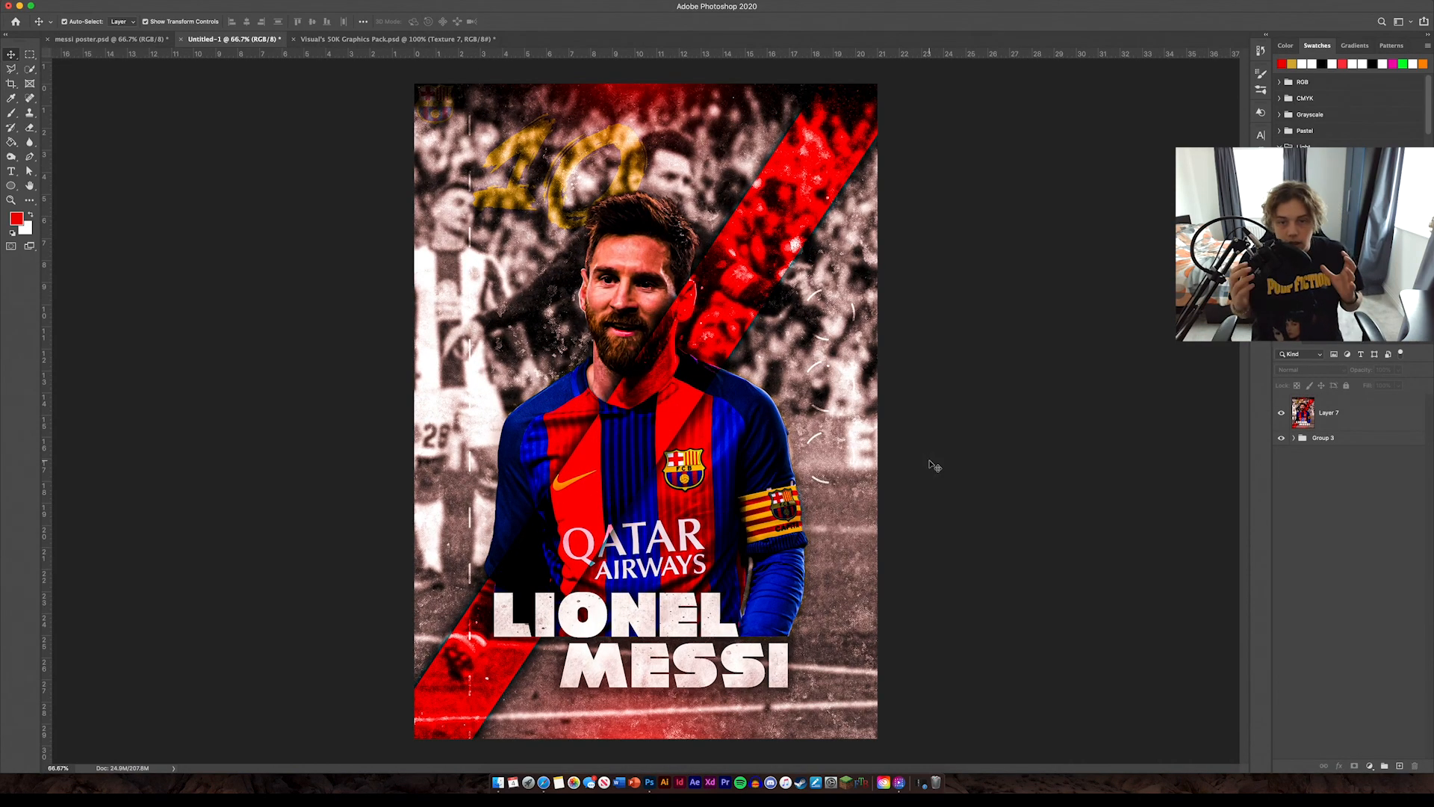